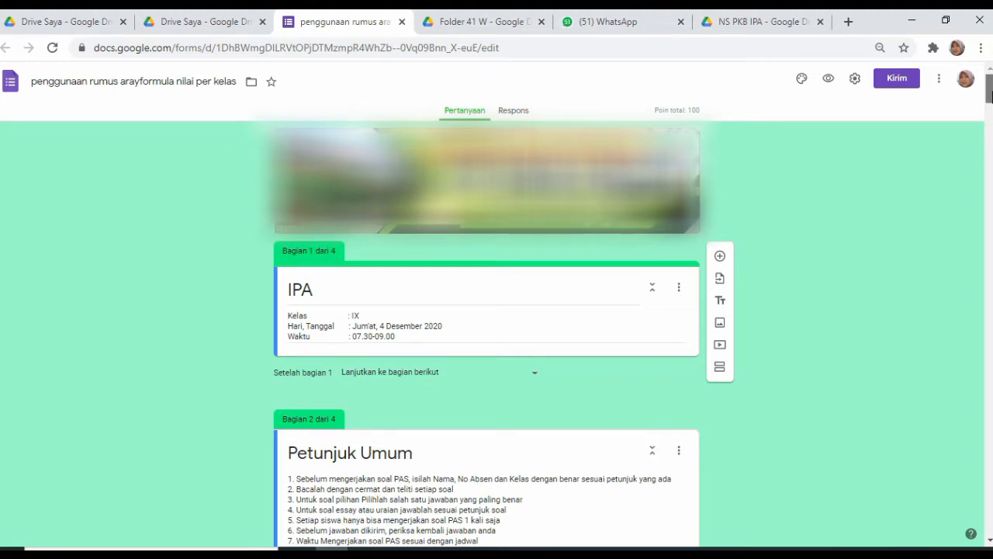
# Step: Create a new spreadsheet for the form's responses, keeping the suggested name
pyautogui.moveTo(990, 93); pyautogui.dragTo(991, 133)
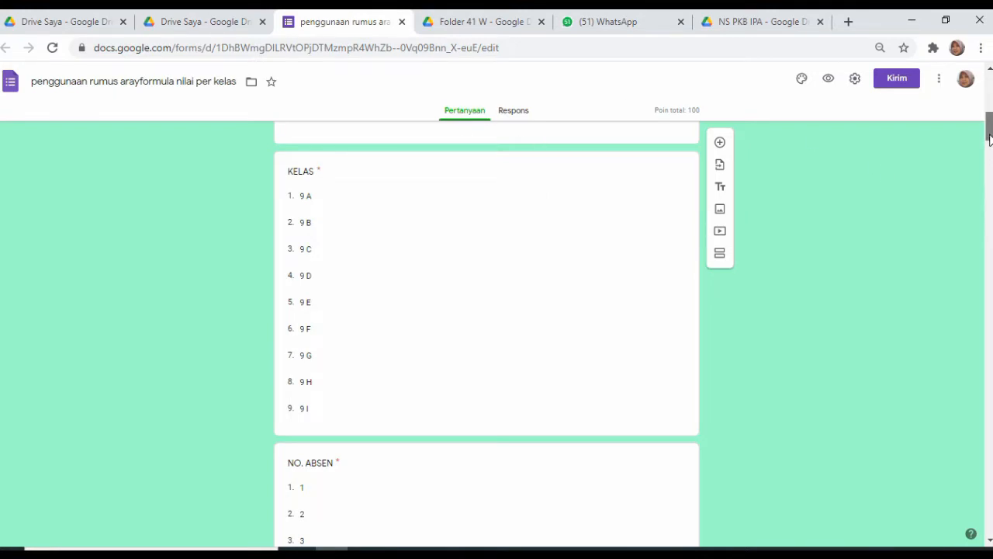
pyautogui.moveTo(989, 138); pyautogui.dragTo(991, 116)
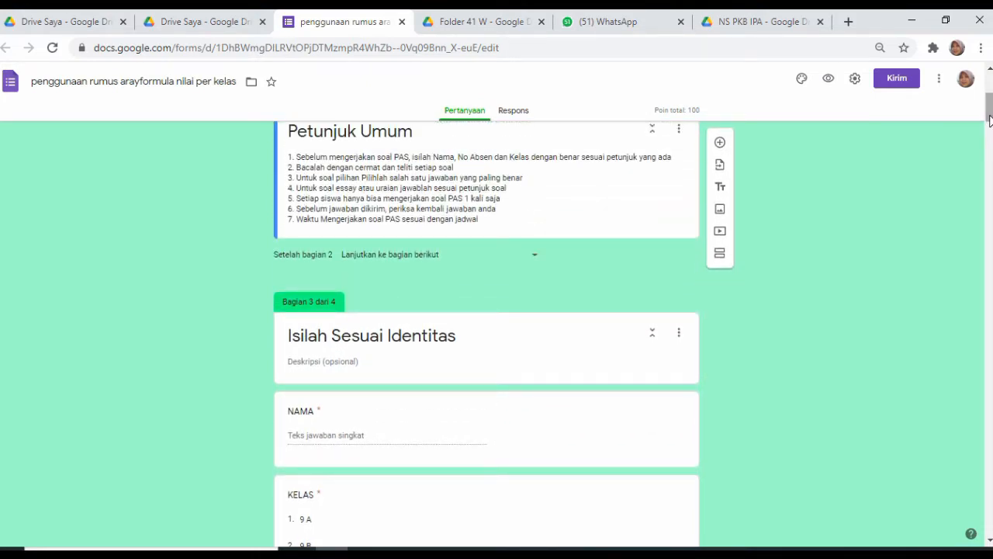
pyautogui.click(512, 111)
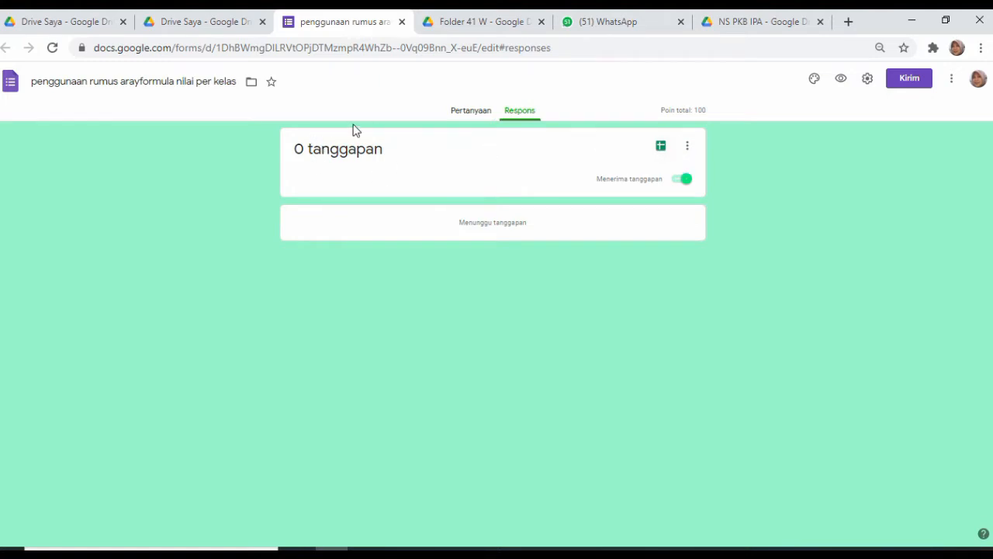
pyautogui.click(661, 147)
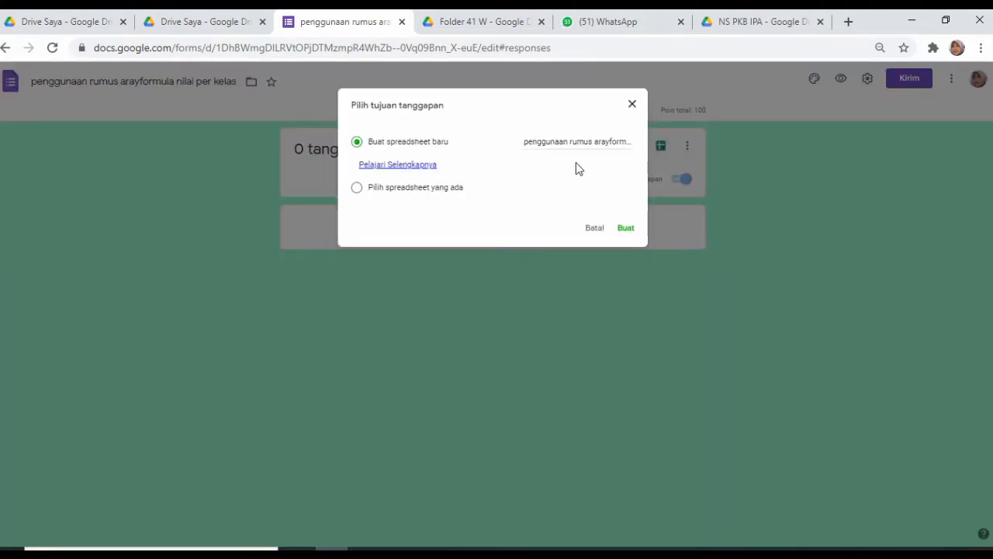
pyautogui.click(624, 229)
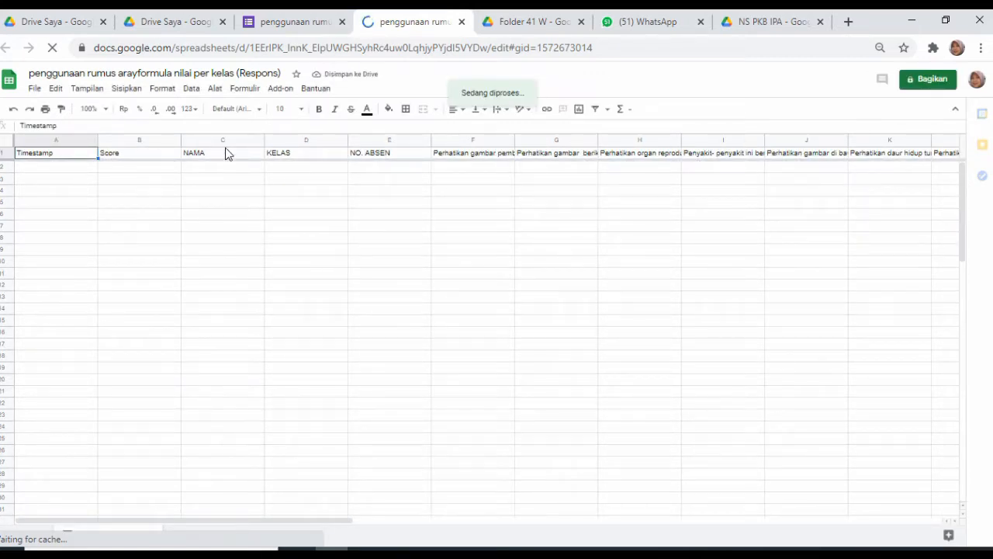
# Step: Insert three blank columns before column F, between NO. ABSEN and the first question column
pyautogui.click(457, 140)
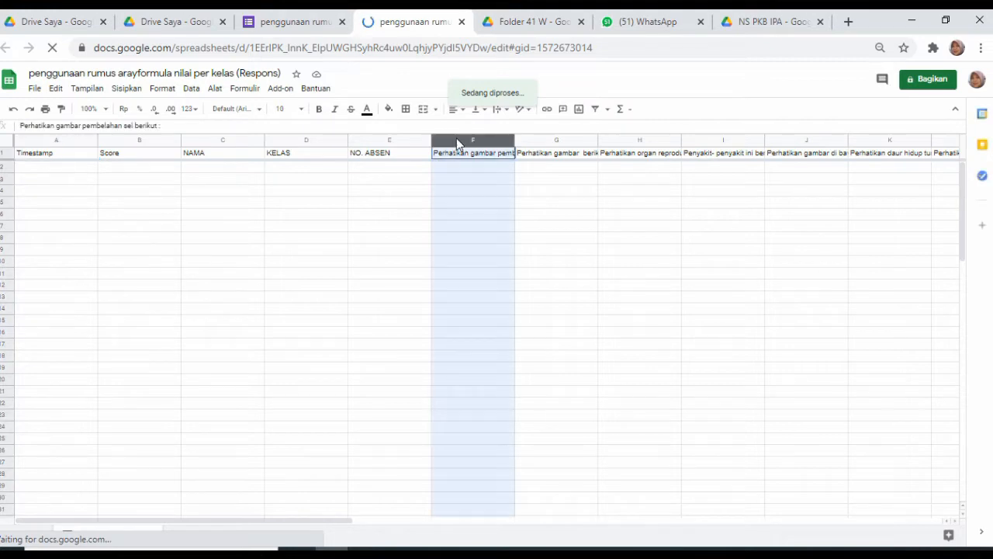
pyautogui.moveTo(456, 138); pyautogui.dragTo(623, 143)
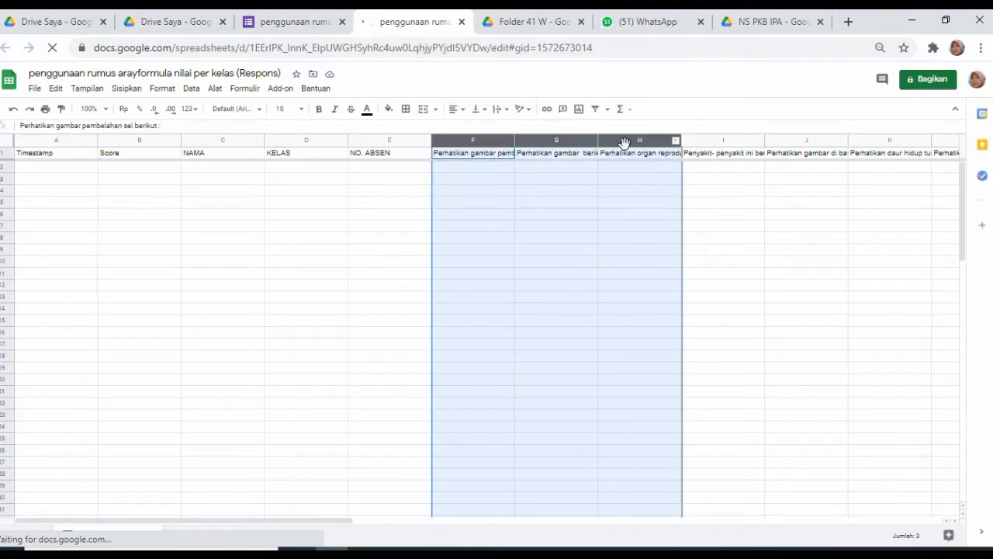
pyautogui.rightClick(624, 143)
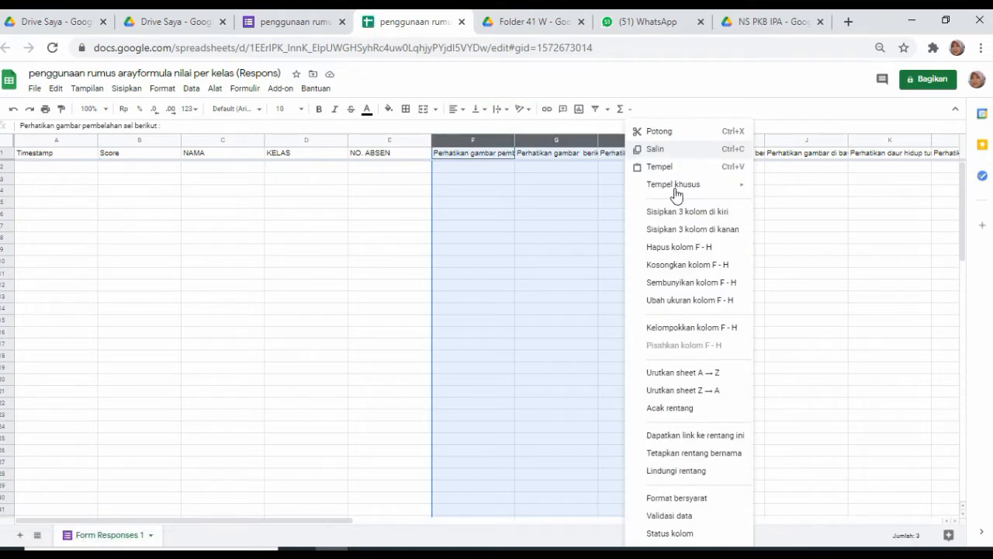
pyautogui.click(681, 218)
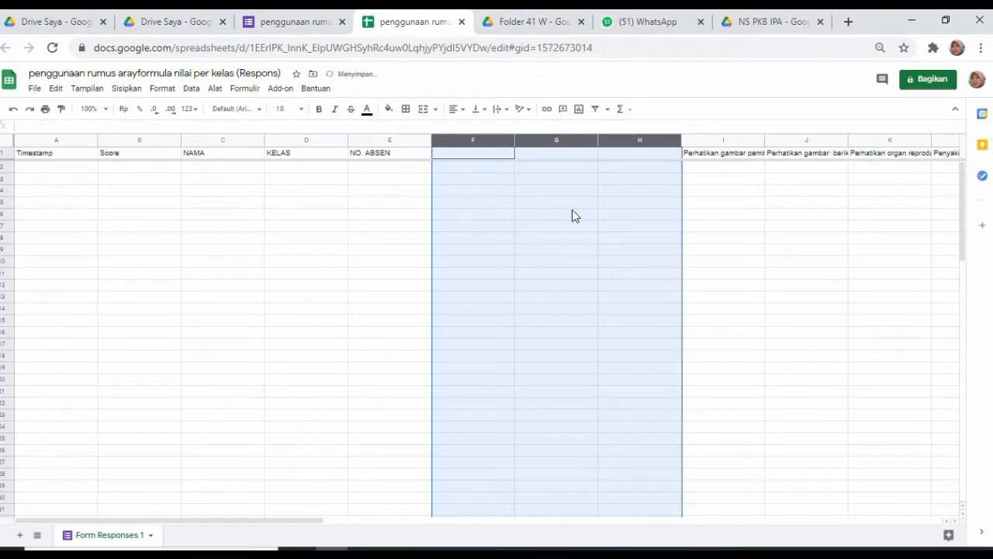
# Step: Begin an array formula in F1 with an IF condition testing the row number of column A: =arrayformula(if(row(A:A)=1;
pyautogui.hotkey('ctrl', '+')
pyautogui.hotkey('ctrl', '+')
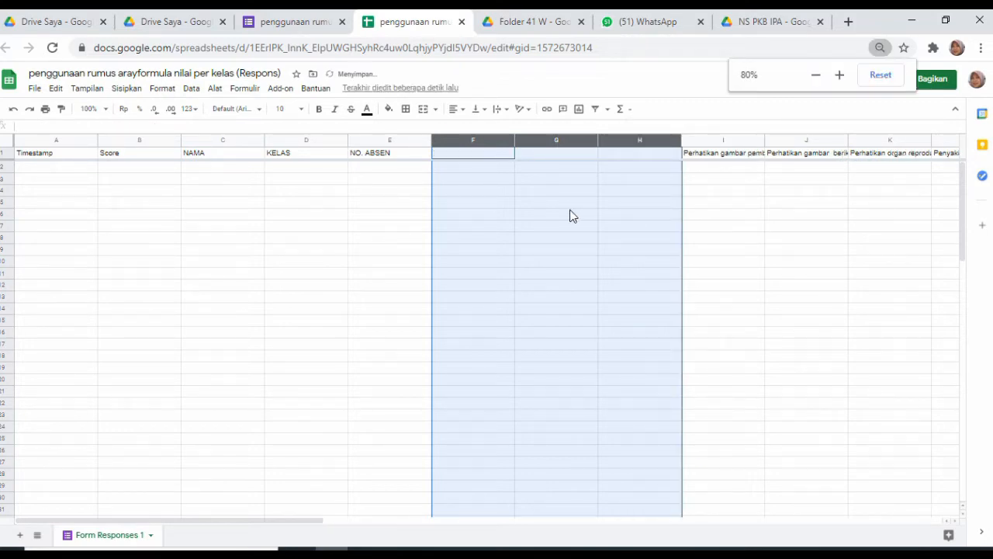
pyautogui.hotkey('ctrl', '+')
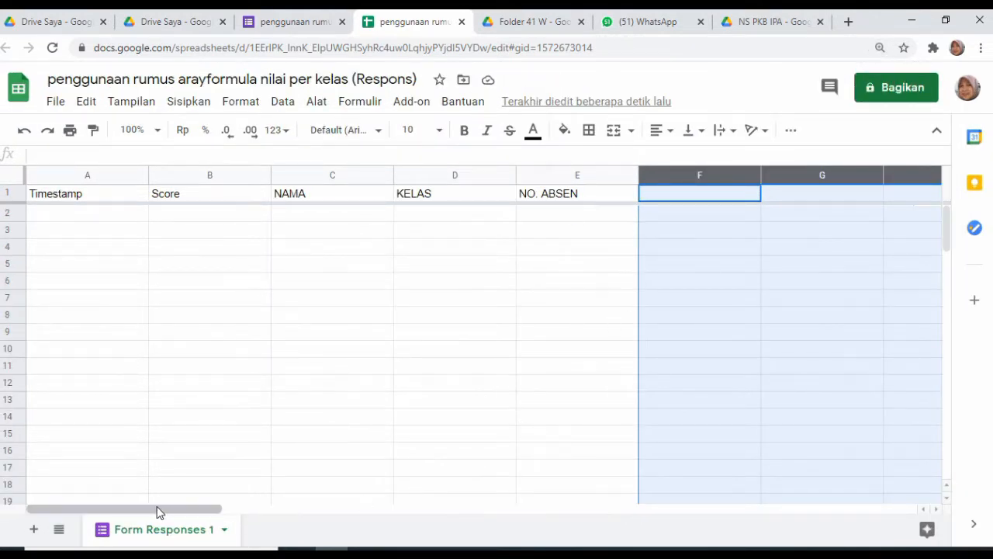
pyautogui.moveTo(157, 510); pyautogui.dragTo(217, 510)
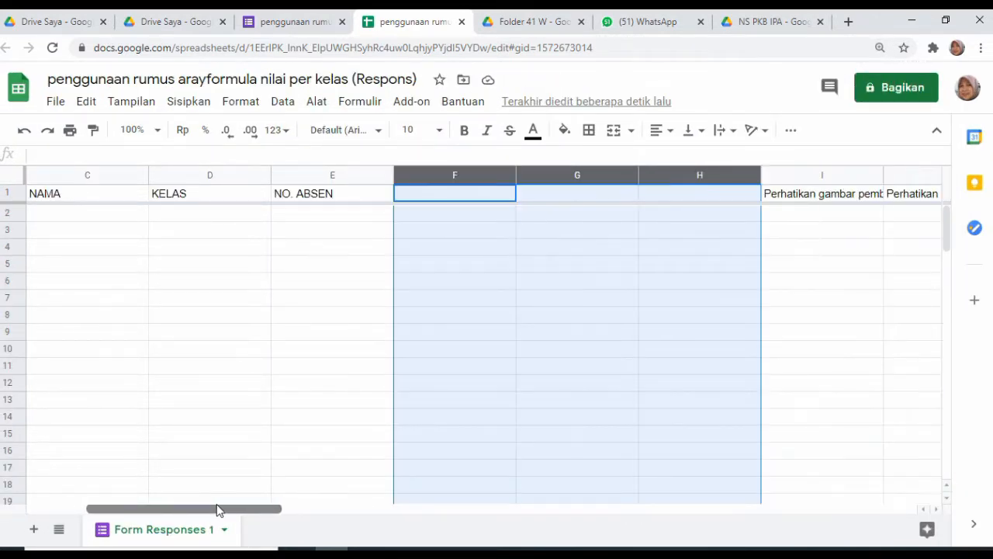
pyautogui.click(440, 195)
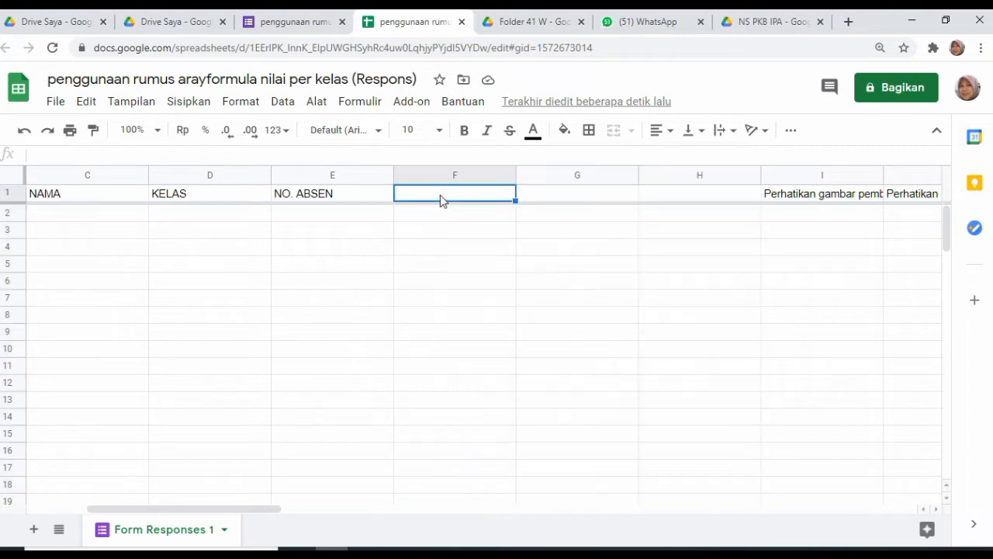
pyautogui.write('=arrayformula')
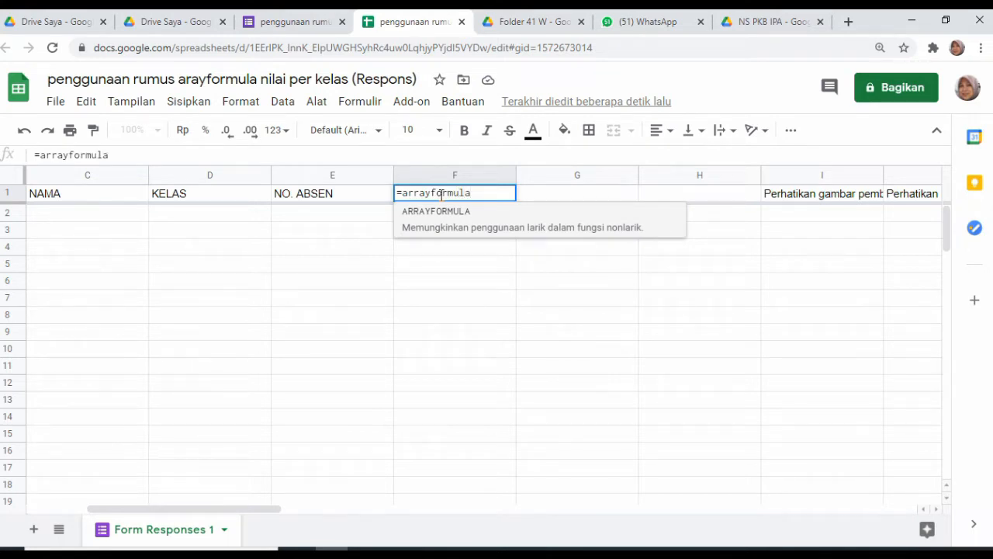
pyautogui.write('(')
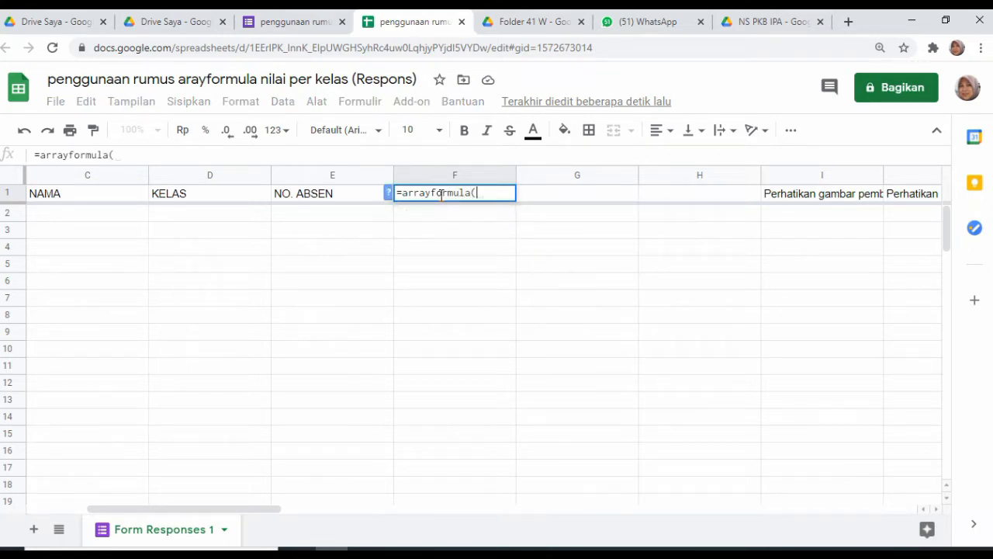
pyautogui.write('if(r')
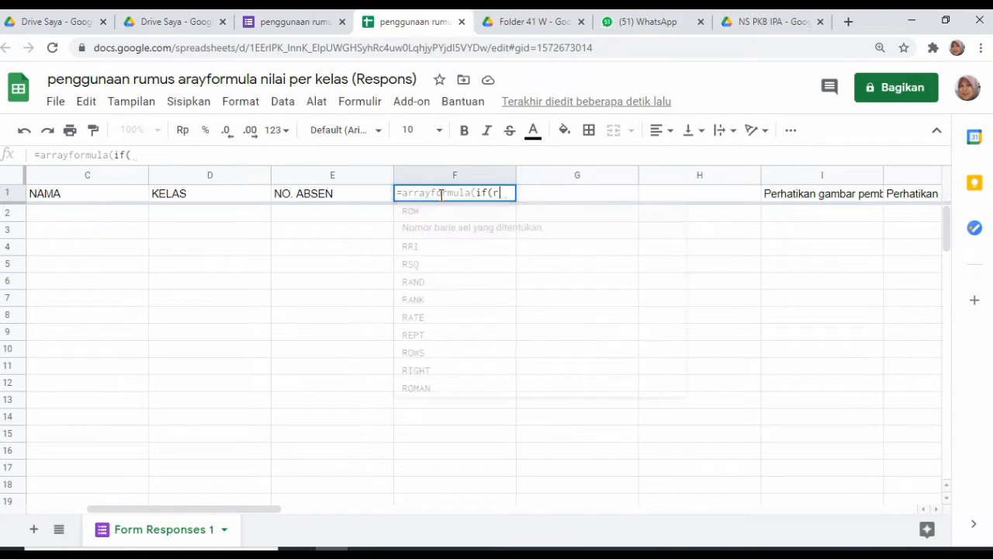
pyautogui.write('ow(')
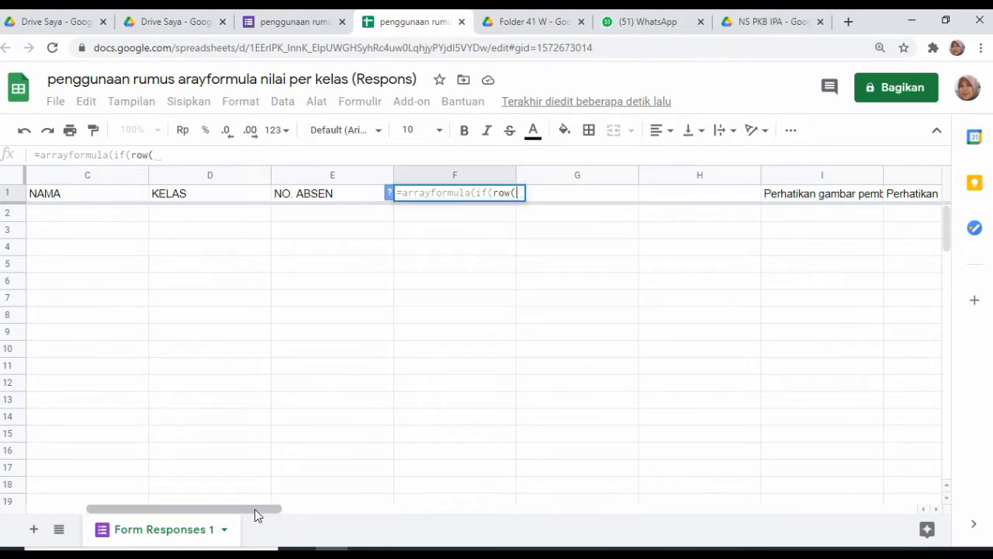
pyautogui.moveTo(255, 509); pyautogui.dragTo(150, 510)
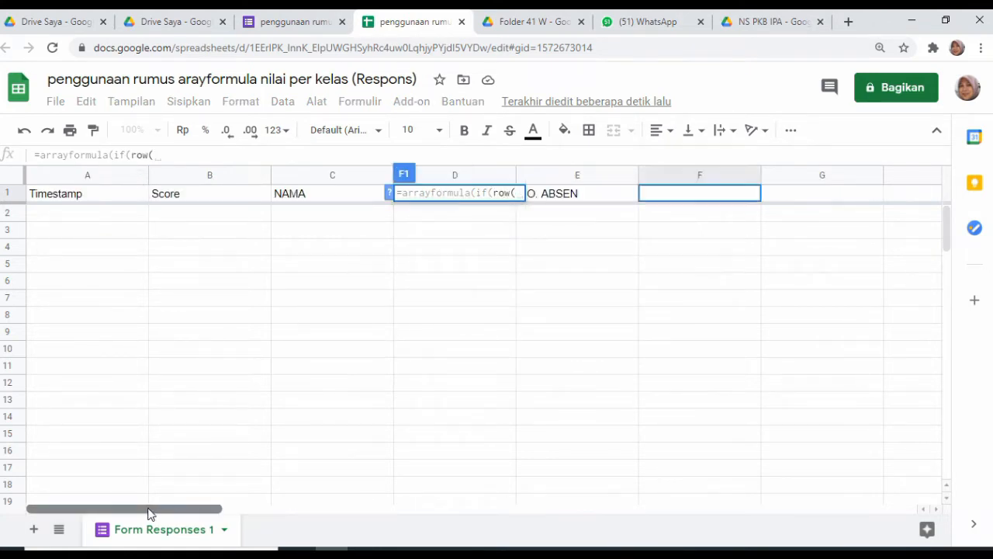
pyautogui.click(70, 179)
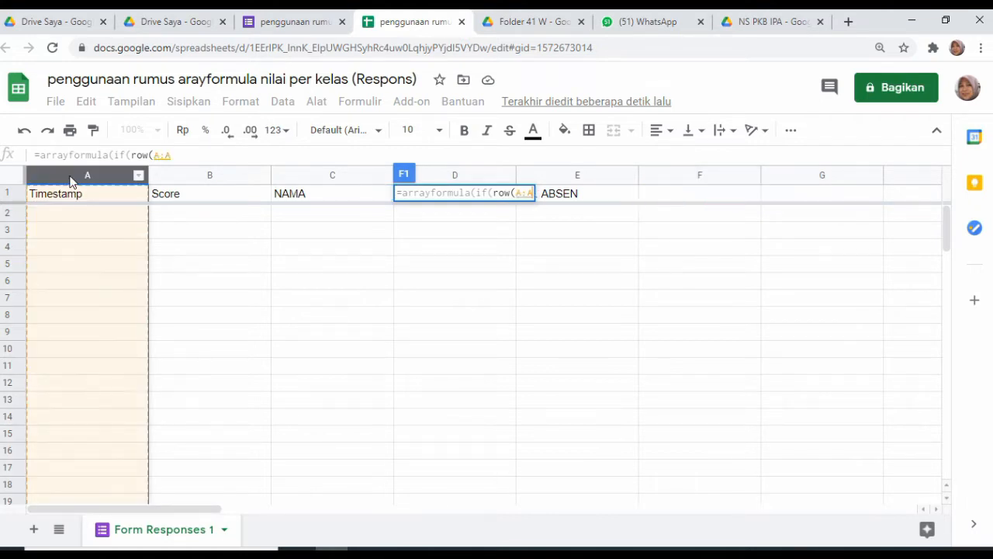
pyautogui.write(')')
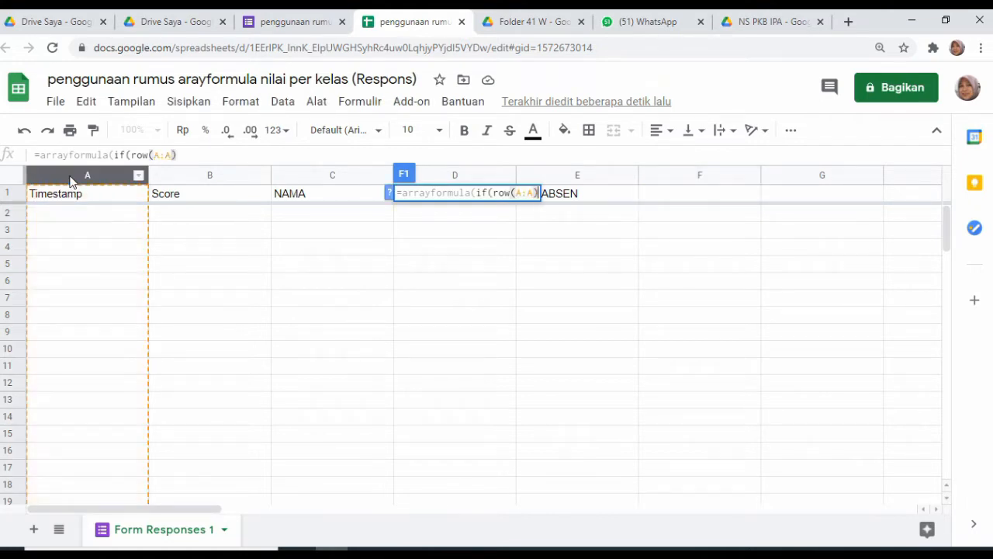
pyautogui.write('=')
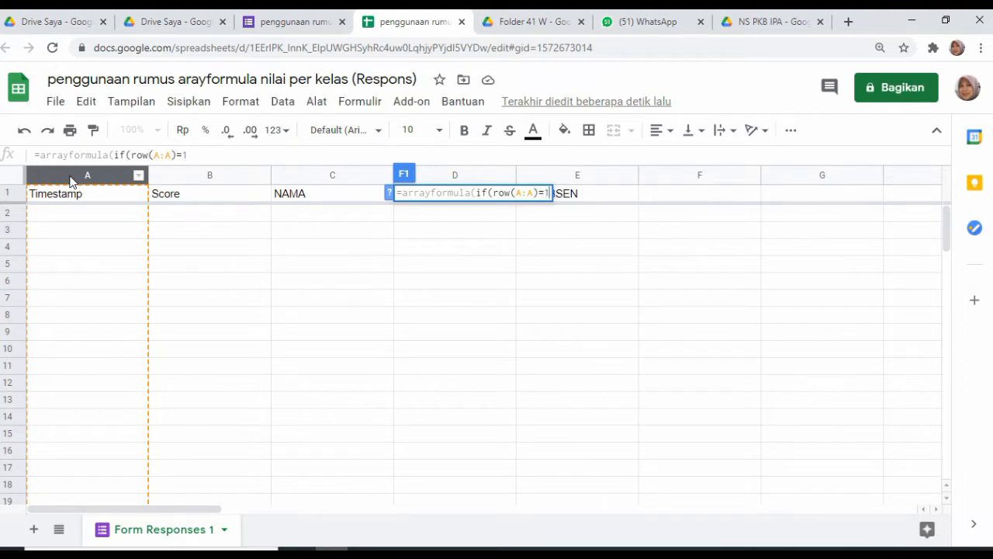
pyautogui.write('1;')
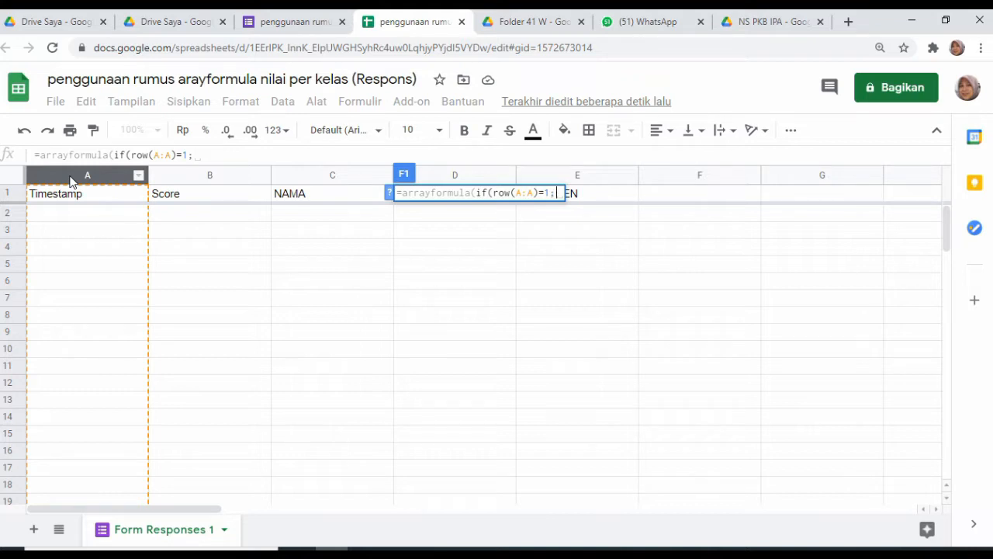
# Step: Complete the F1 formula with the header "kelas dan nomor" for a true condition and D:D&E:E otherwise, and enter it
pyautogui.write('"kelas ')
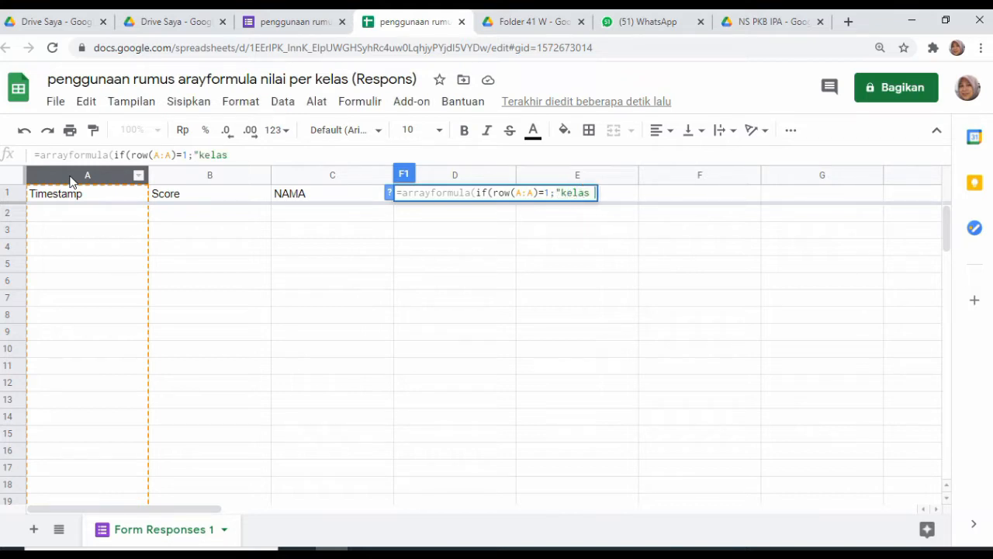
pyautogui.write('dan nomor')
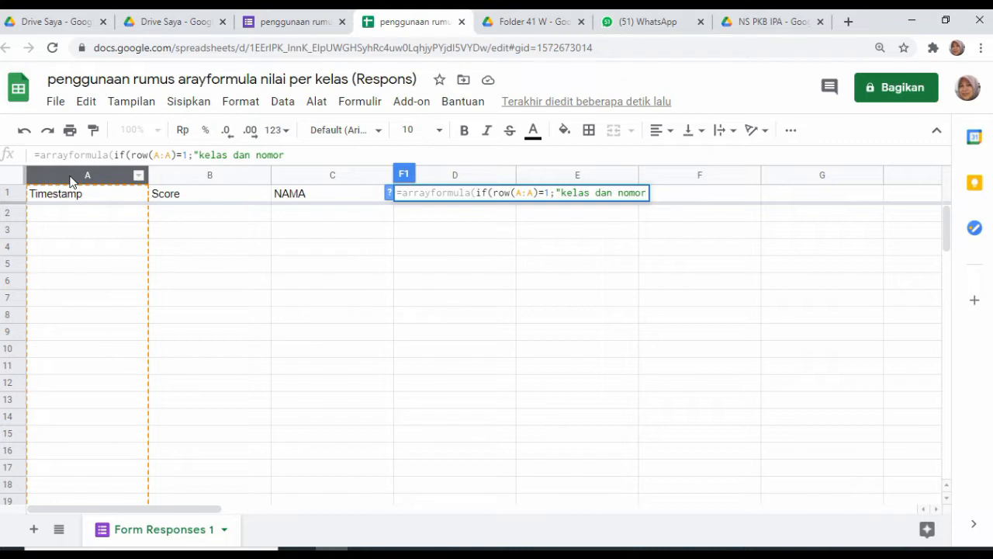
pyautogui.write('";')
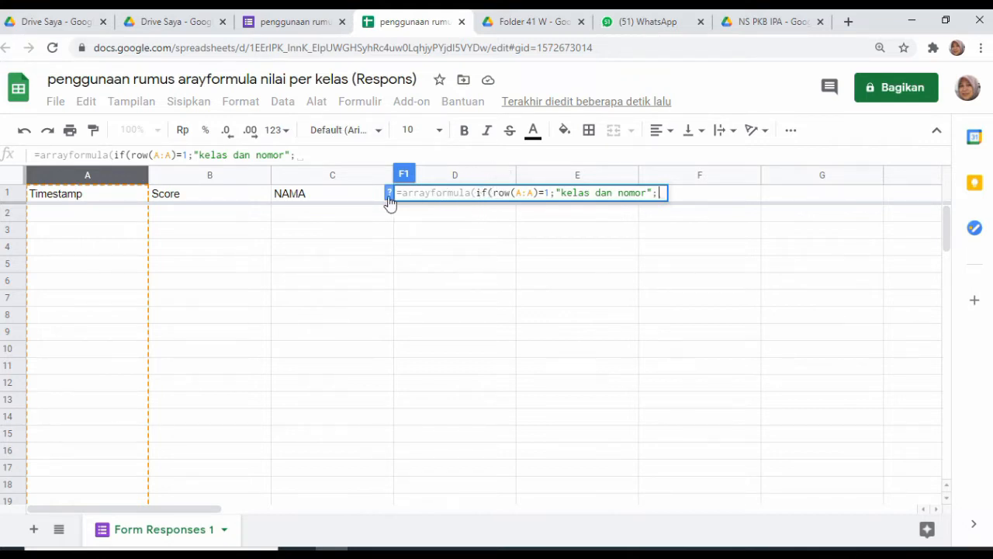
pyautogui.hotkey('ctrl', '-')
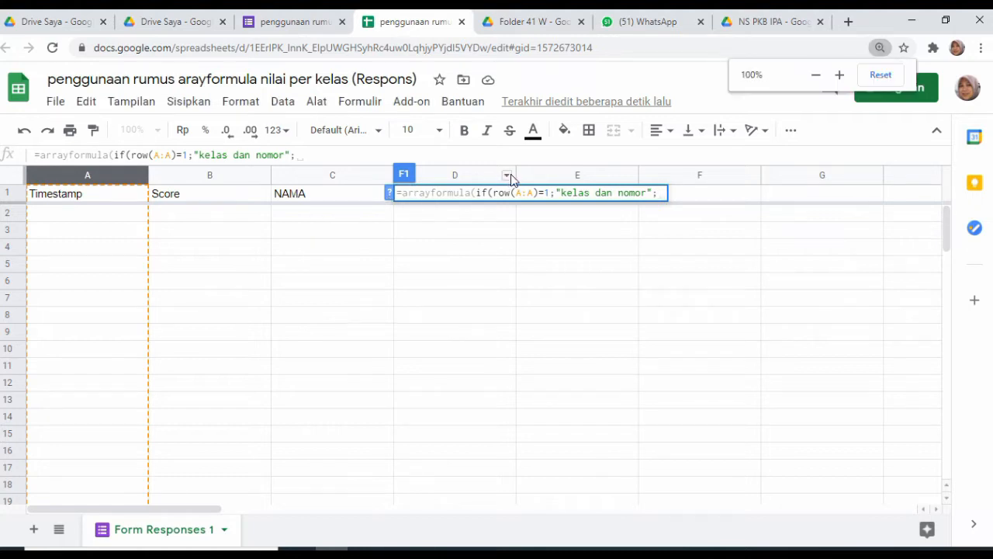
pyautogui.click(438, 165)
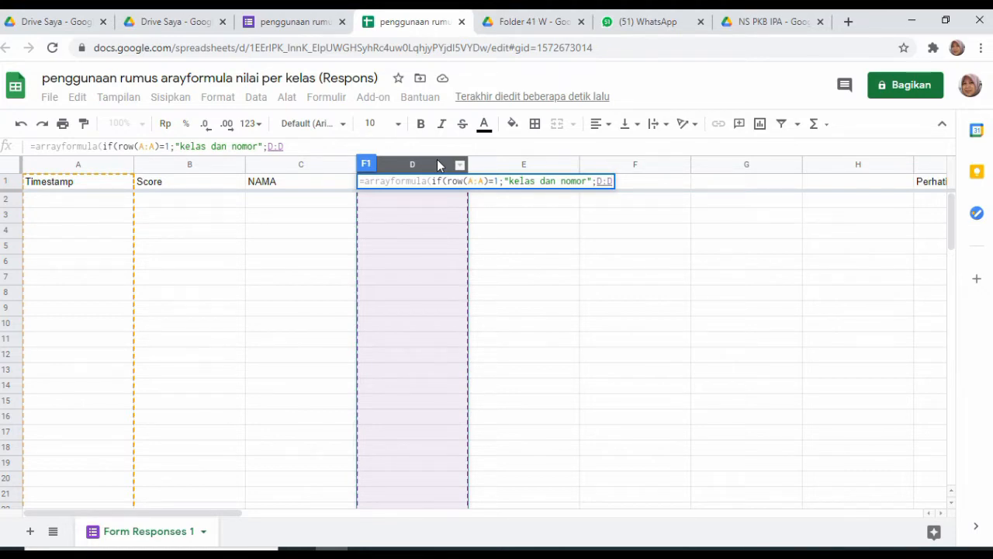
pyautogui.write('&')
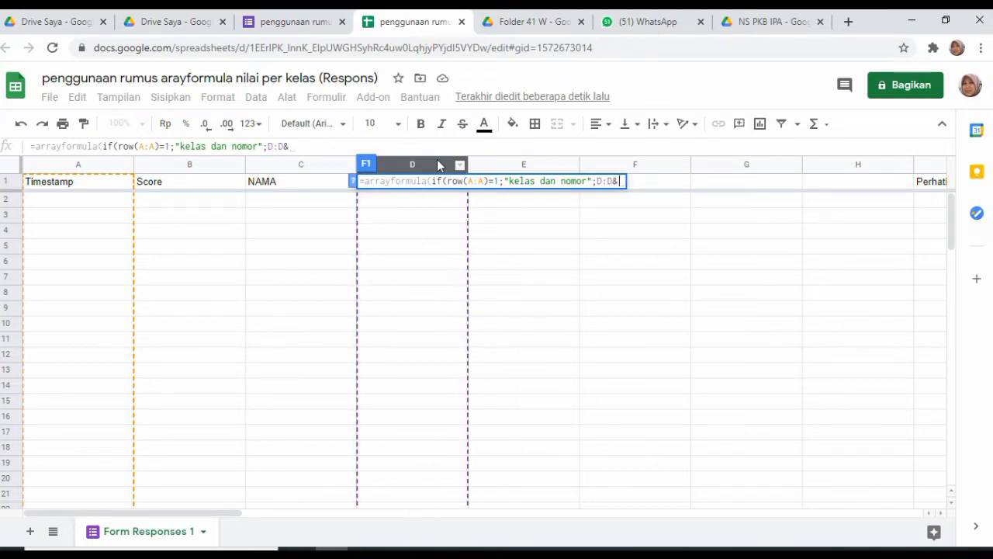
pyautogui.click(516, 164)
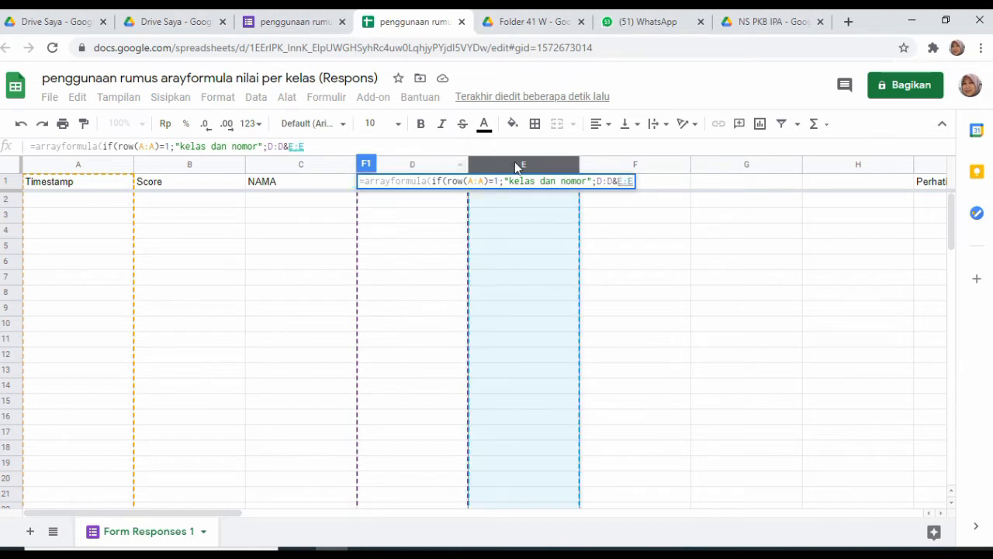
pyautogui.write('))')
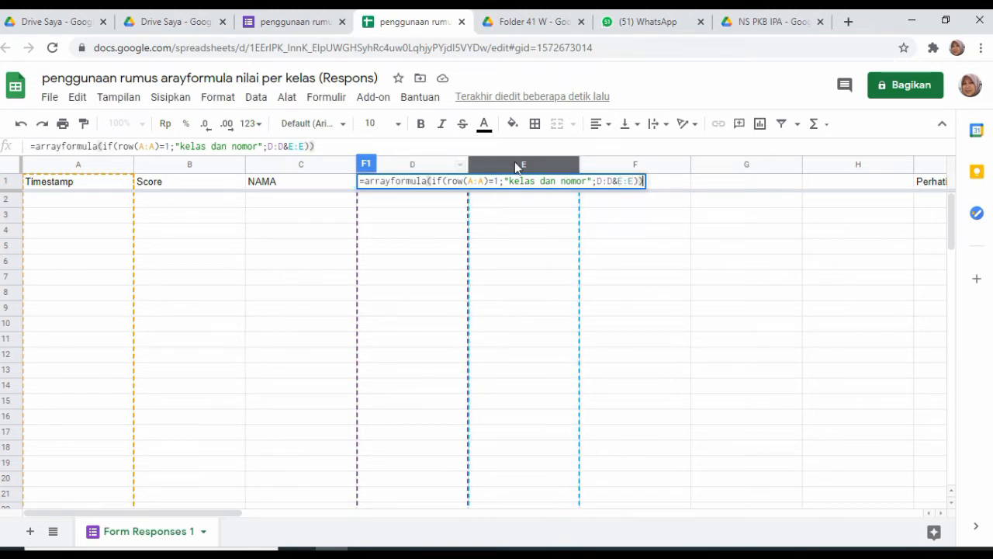
pyautogui.press('Return')
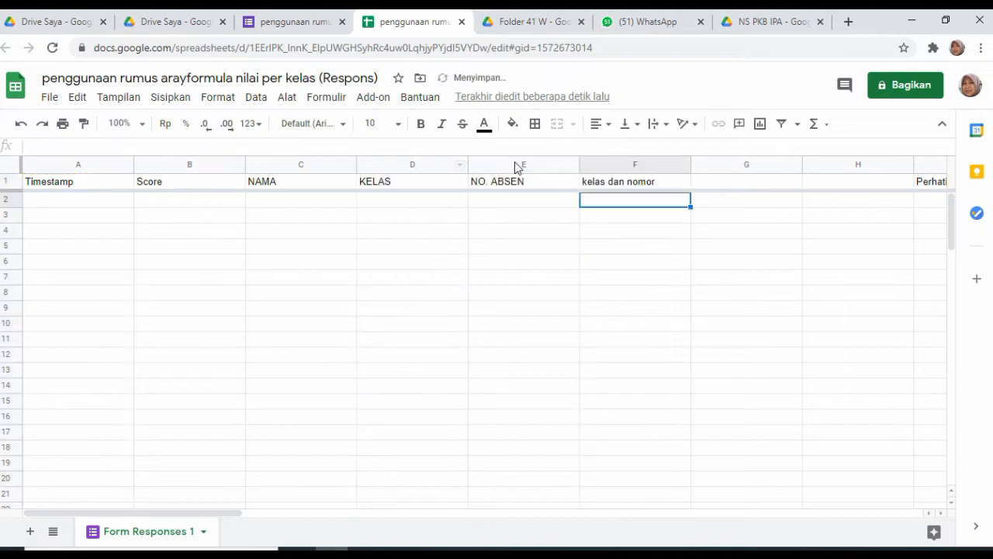
pyautogui.click(613, 186)
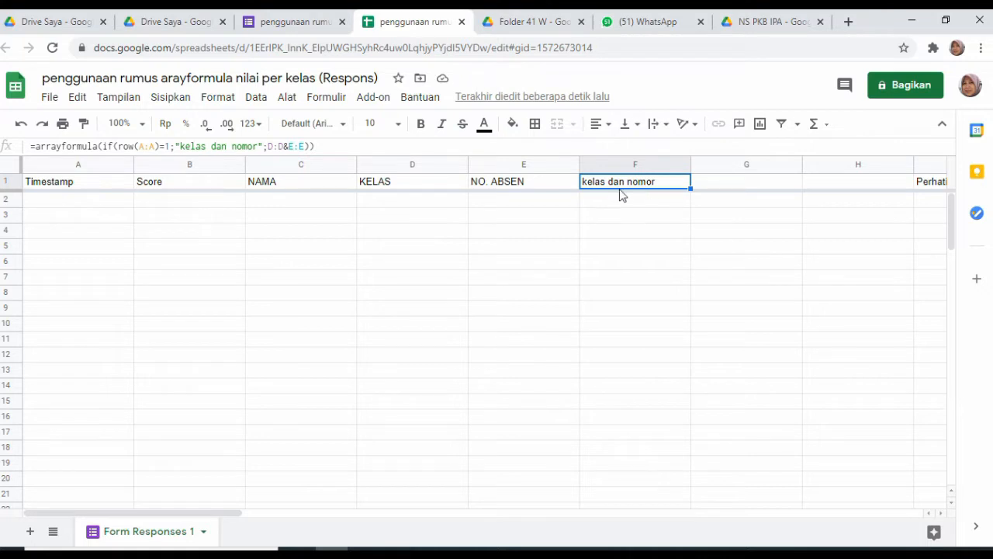
pyautogui.click(714, 187)
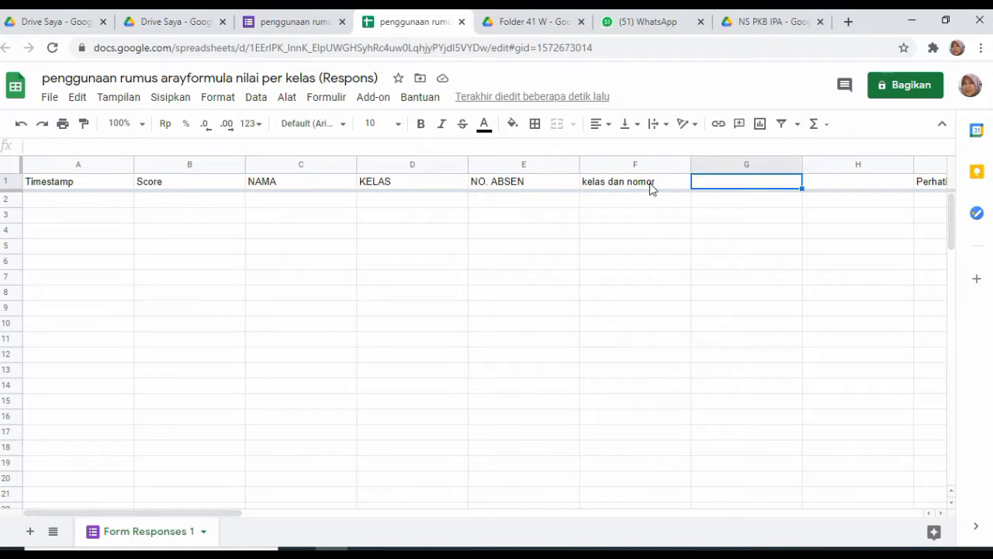
pyautogui.write('=')
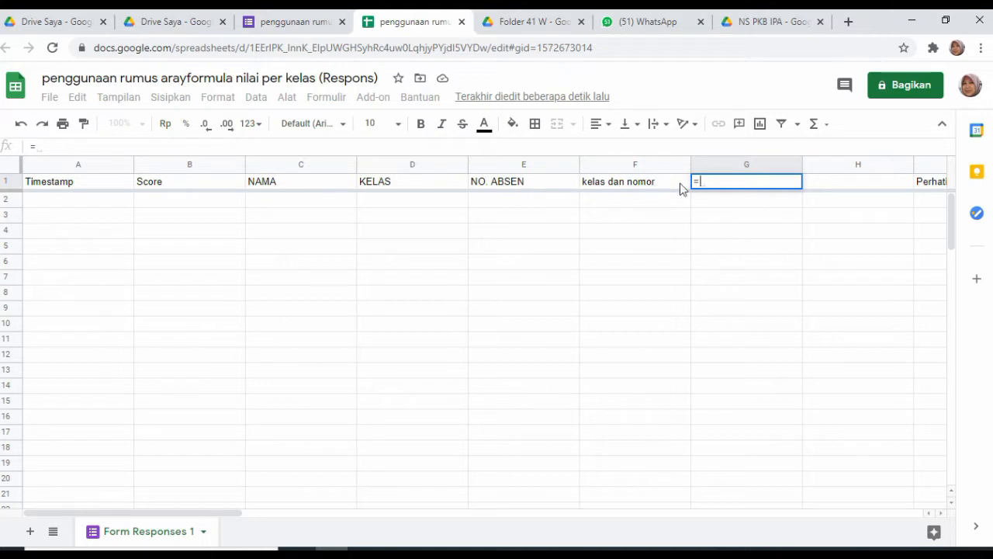
pyautogui.press('Escape')
pyautogui.click(665, 189)
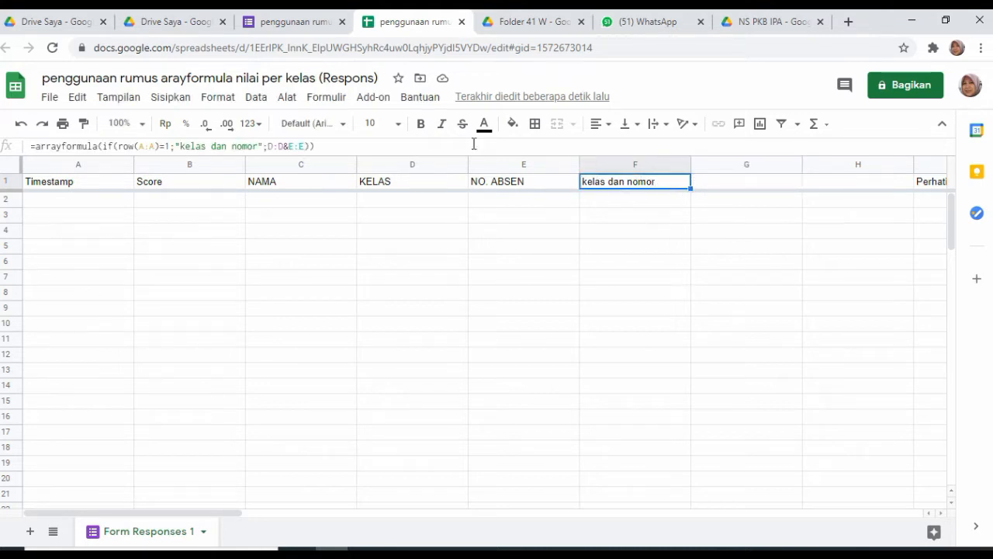
# Step: Copy the text of the F1 array formula into G1 and add the missing equals sign at its start
pyautogui.moveTo(344, 145); pyautogui.dragTo(40, 127)
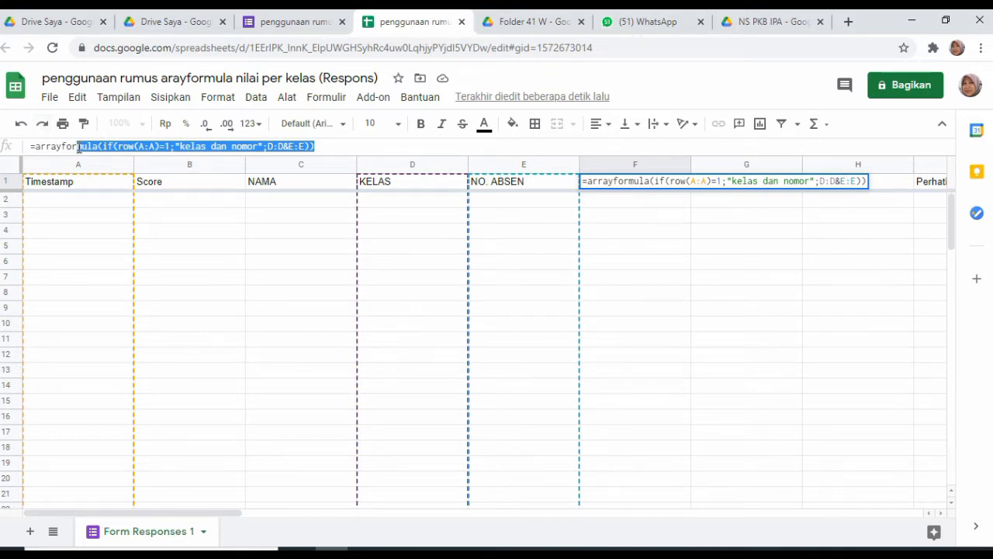
pyautogui.keyDown('shift'); pyautogui.click(37, 147); pyautogui.keyUp('shift')
pyautogui.hotkey('ctrl', 'c')
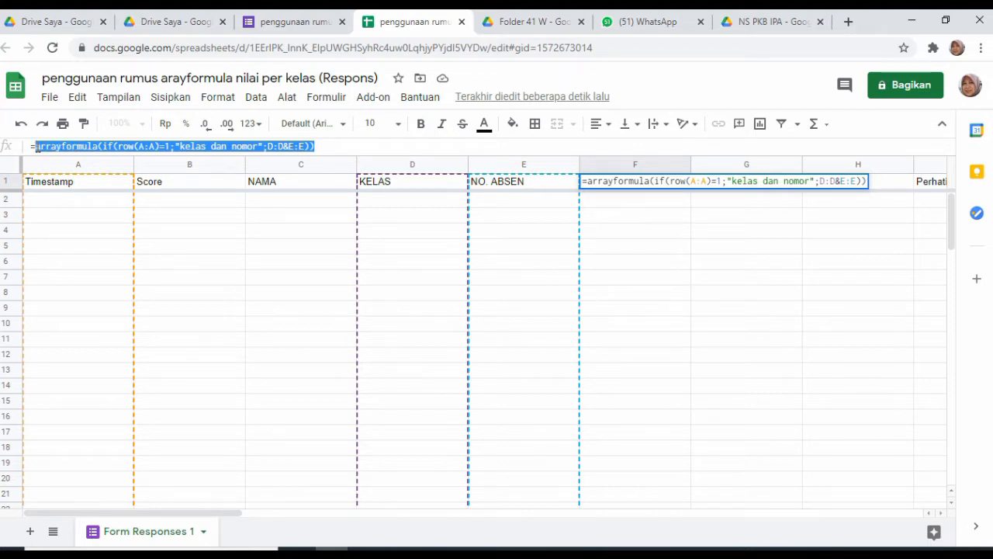
pyautogui.click(764, 180)
pyautogui.click(758, 165)
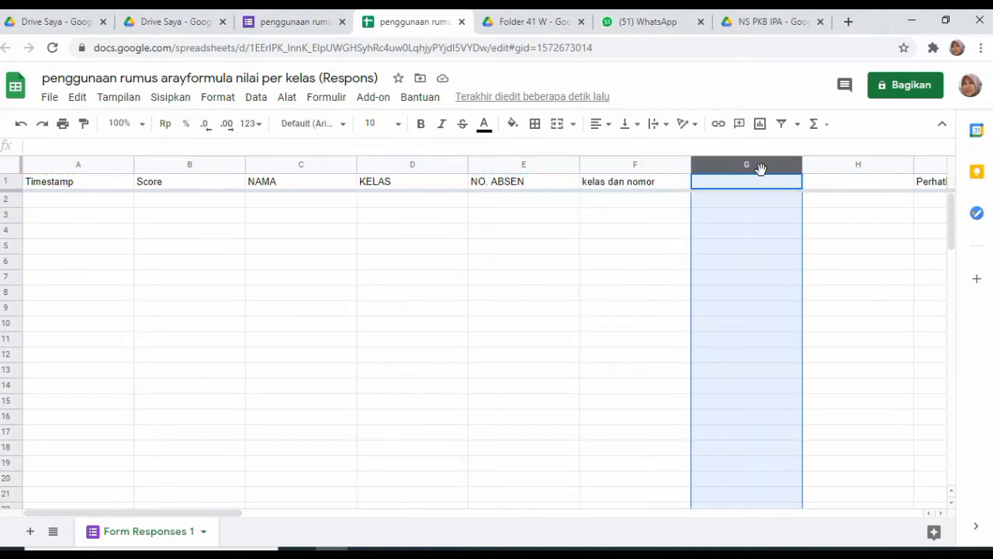
pyautogui.click(753, 190)
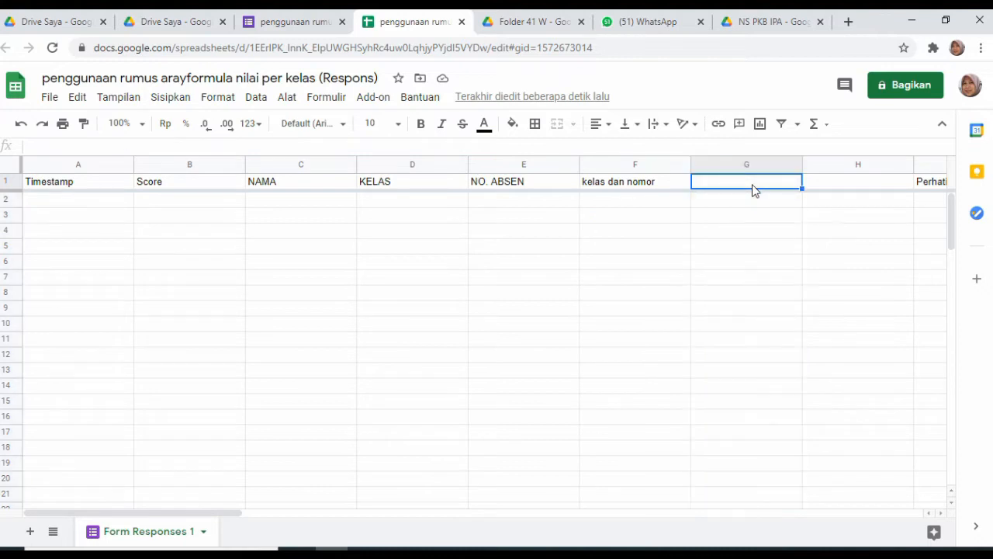
pyautogui.hotkey('ctrl', 'v')
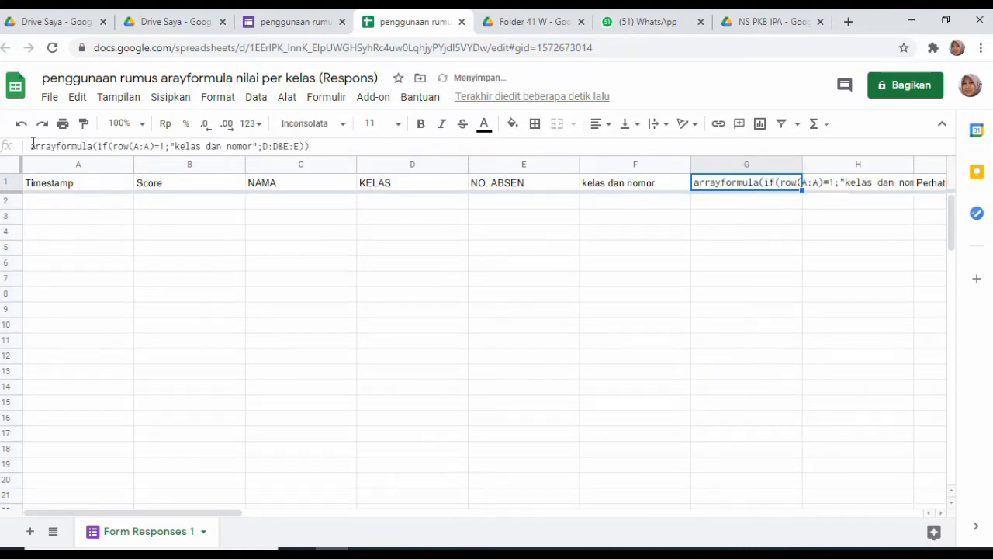
pyautogui.click(31, 148)
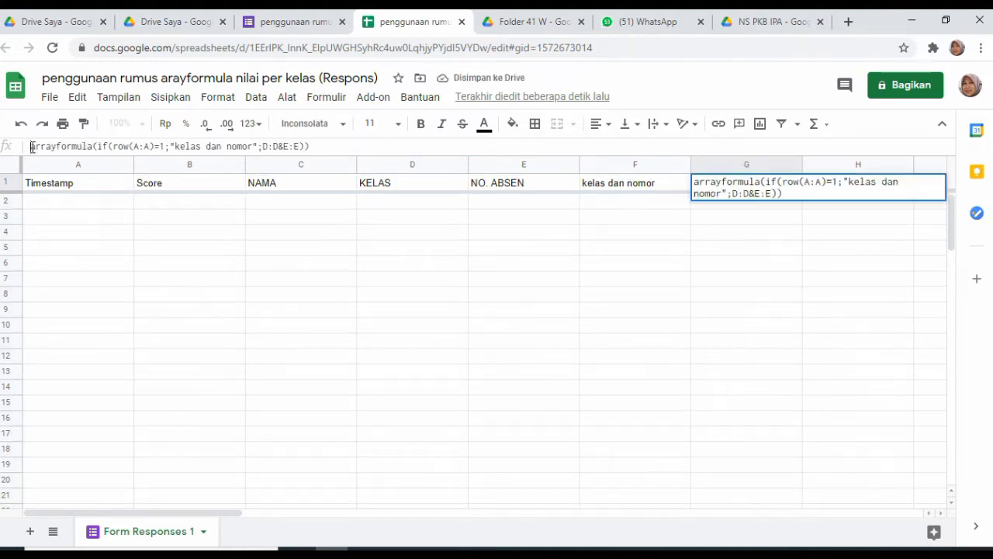
pyautogui.write('=')
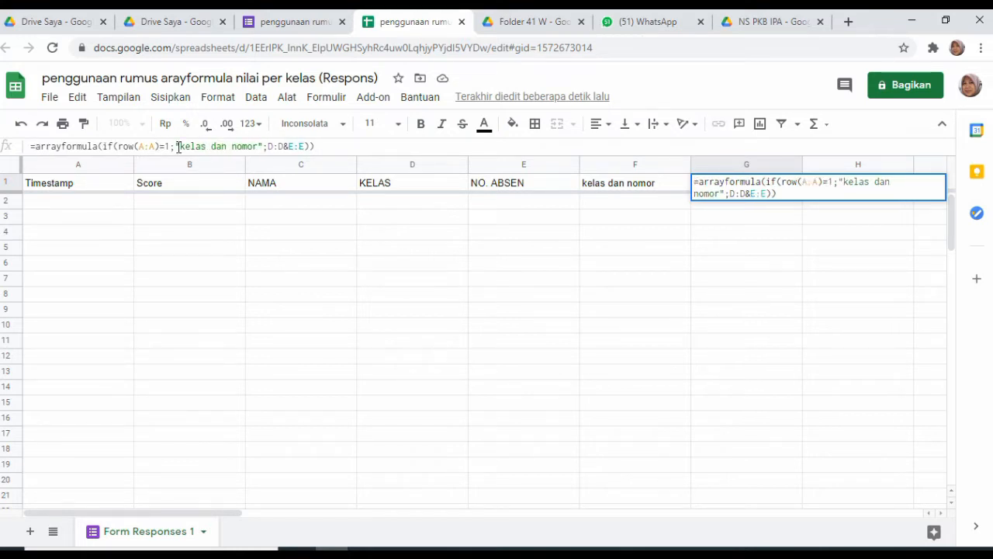
pyautogui.click(181, 147)
pyautogui.write('builai')
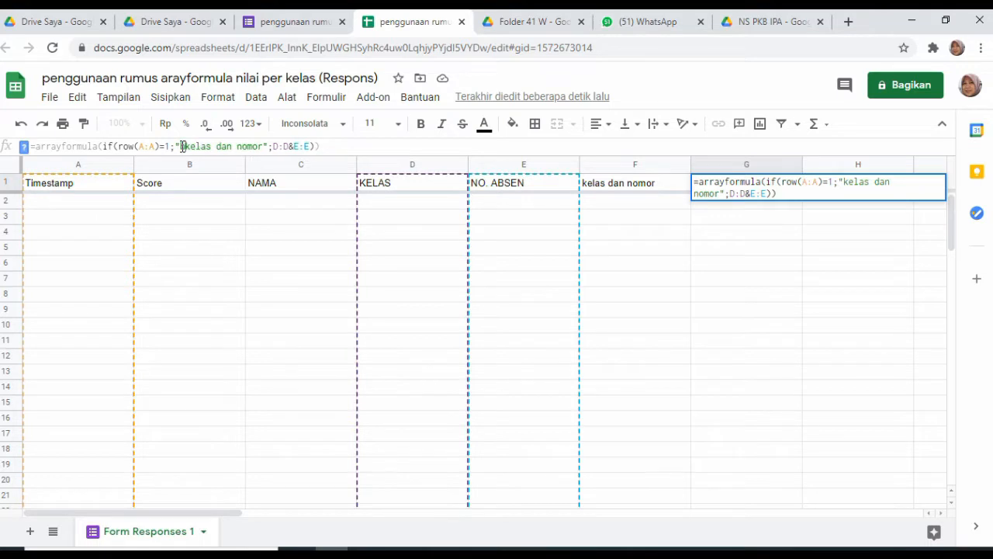
pyautogui.press('BackSpace')
pyautogui.press('BackSpace')
pyautogui.press('BackSpace')
pyautogui.press('BackSpace')
pyautogui.press('BackSpace')
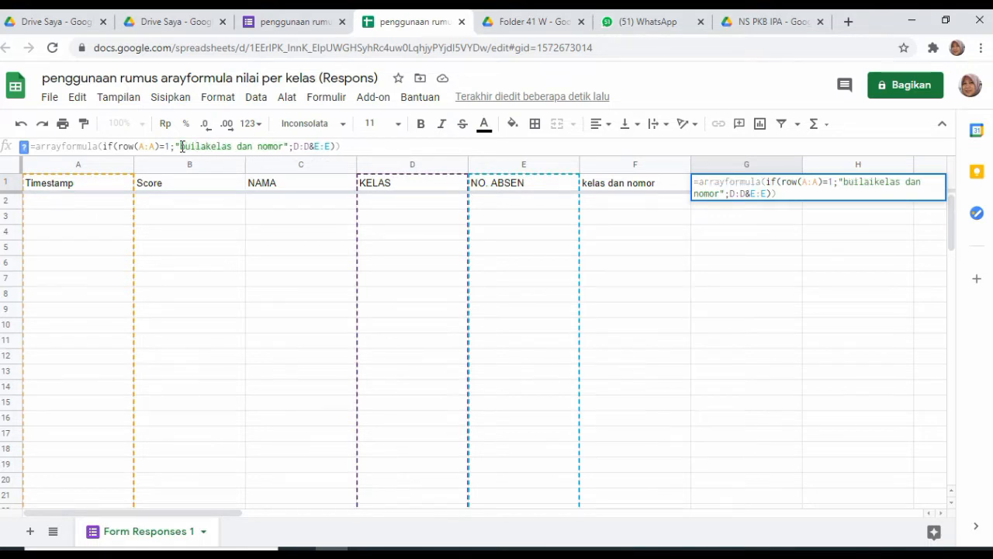
pyautogui.press('BackSpace')
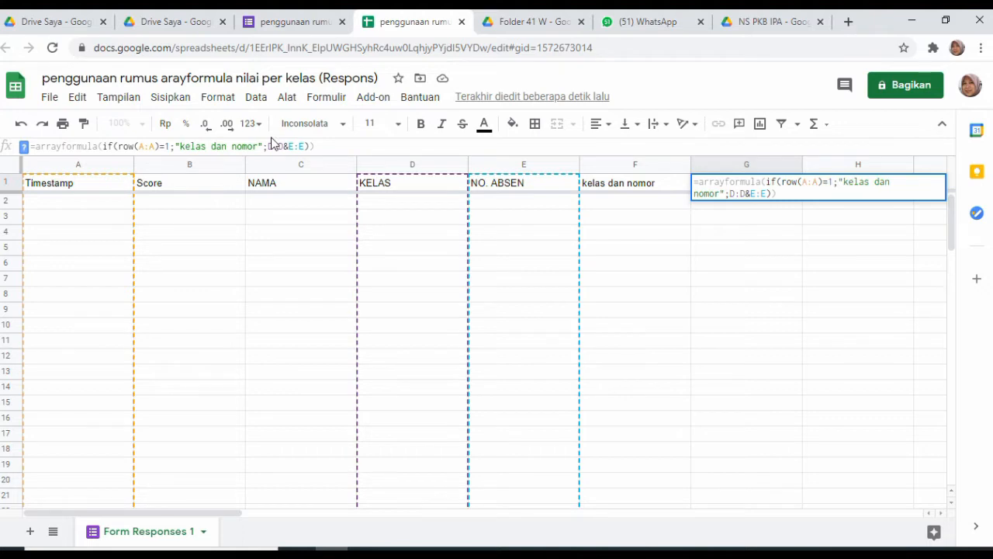
# Step: Replace the header text "kelas dan nomor" in the G1 formula with "nilai"
pyautogui.hotkey('ctrl', '+')
pyautogui.hotkey('ctrl', '+')
pyautogui.hotkey('ctrl', '+')
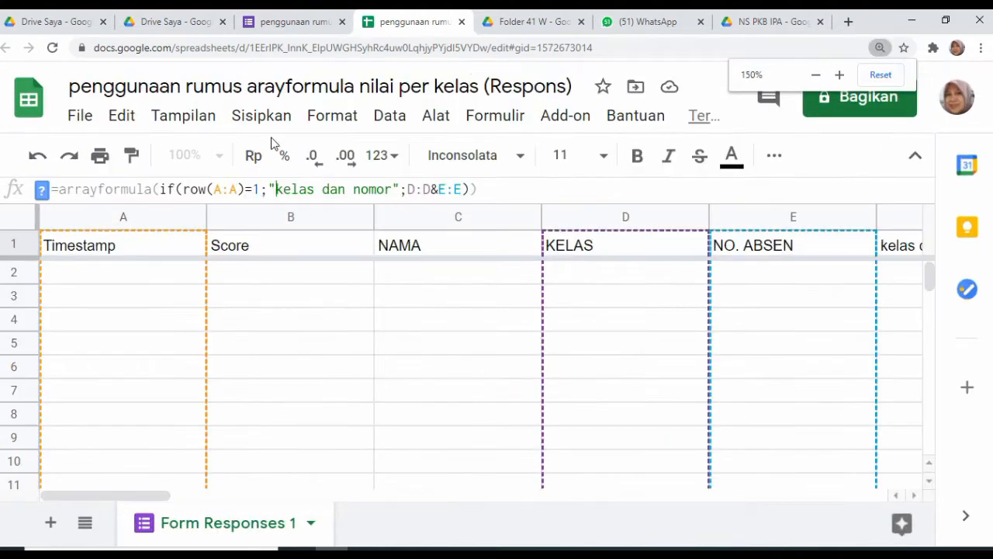
pyautogui.click(280, 190)
pyautogui.write('n')
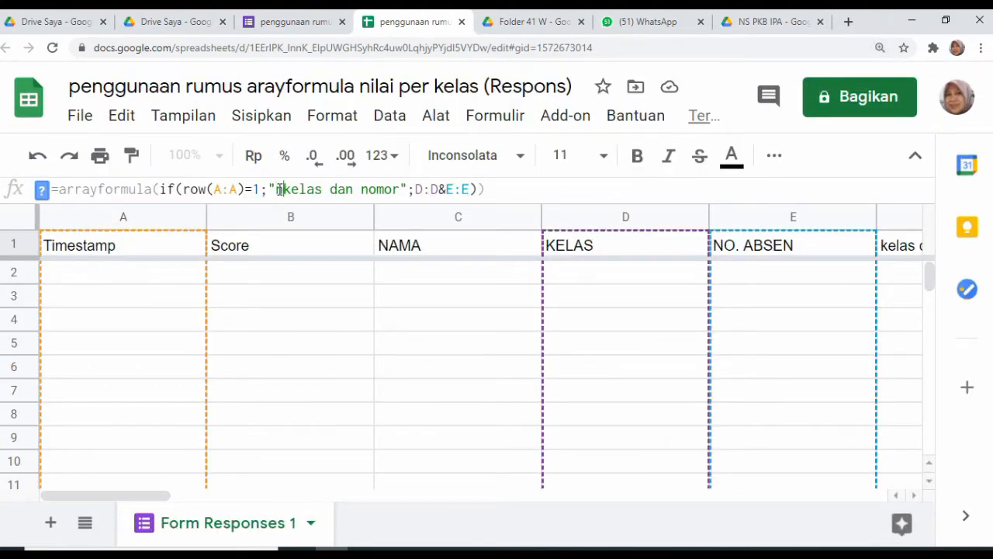
pyautogui.write('ilai')
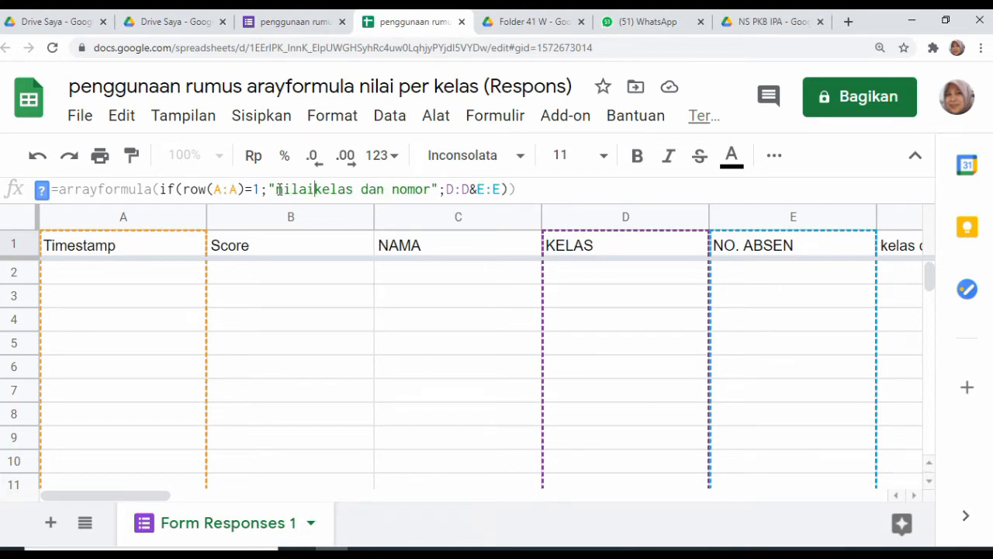
pyautogui.press('Delete')
pyautogui.press('Delete')
pyautogui.press('Delete')
pyautogui.press('Delete')
pyautogui.press('Delete')
pyautogui.press('Delete')
pyautogui.press('Delete')
pyautogui.press('Delete')
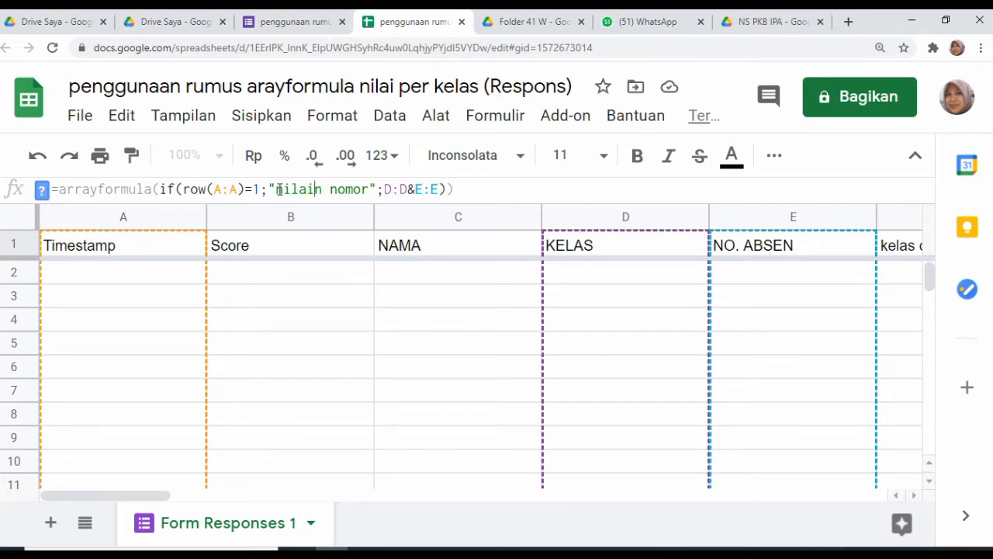
pyautogui.press('Delete')
pyautogui.press('Delete')
pyautogui.press('Delete')
pyautogui.press('Delete')
pyautogui.press('Delete')
pyautogui.press('Delete')
pyautogui.press('Delete')
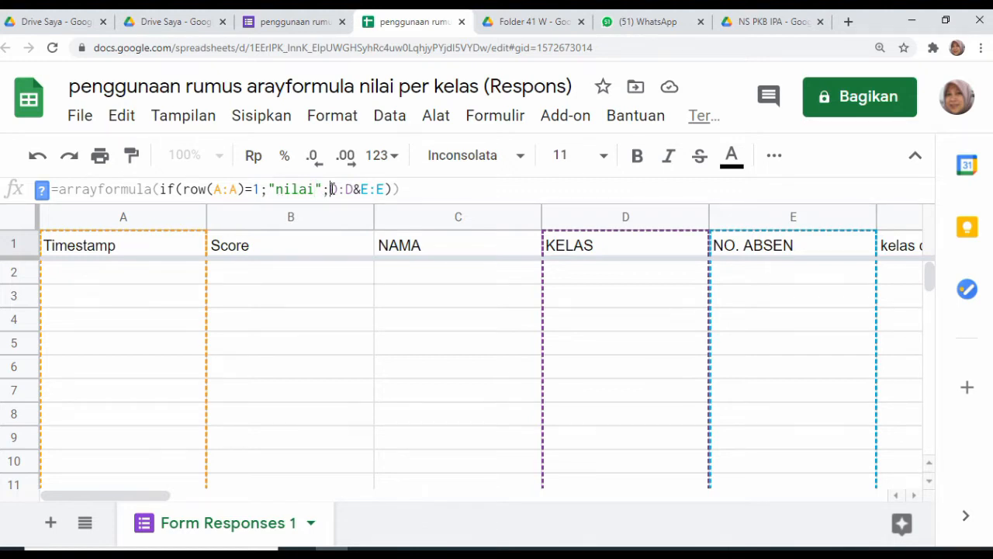
# Step: Replace D:D&E:E in the G1 formula with B:B and enter the formula
pyautogui.click(331, 189)
pyautogui.write('B')
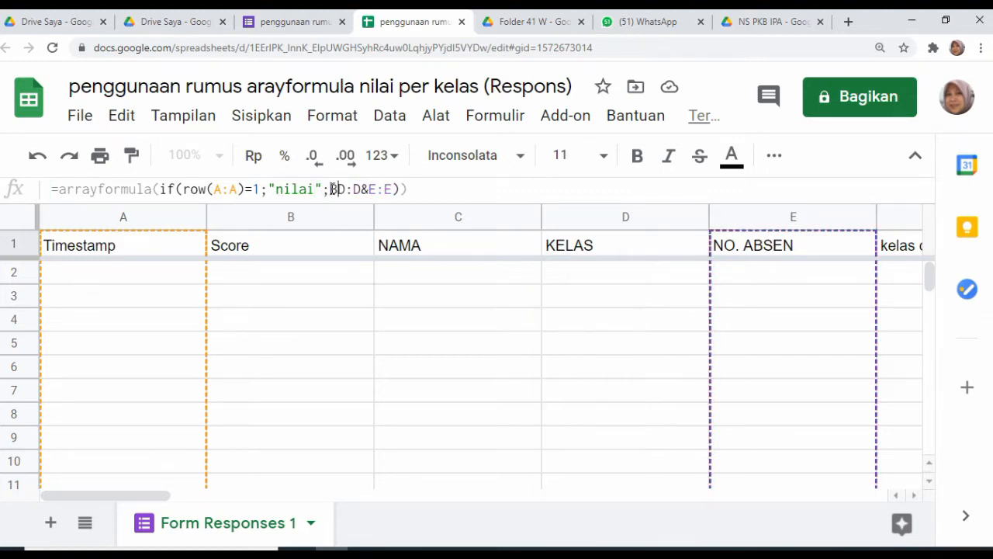
pyautogui.write(':')
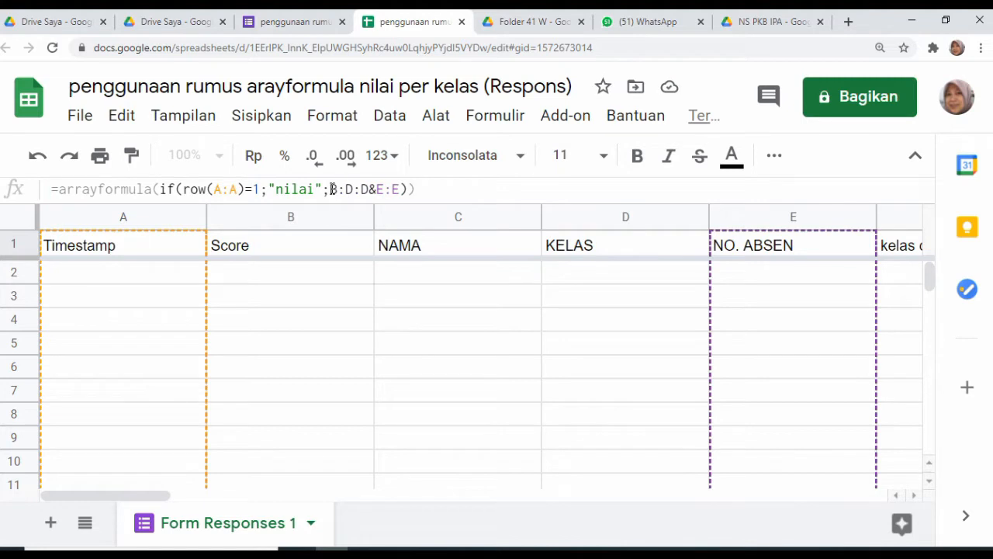
pyautogui.write('B')
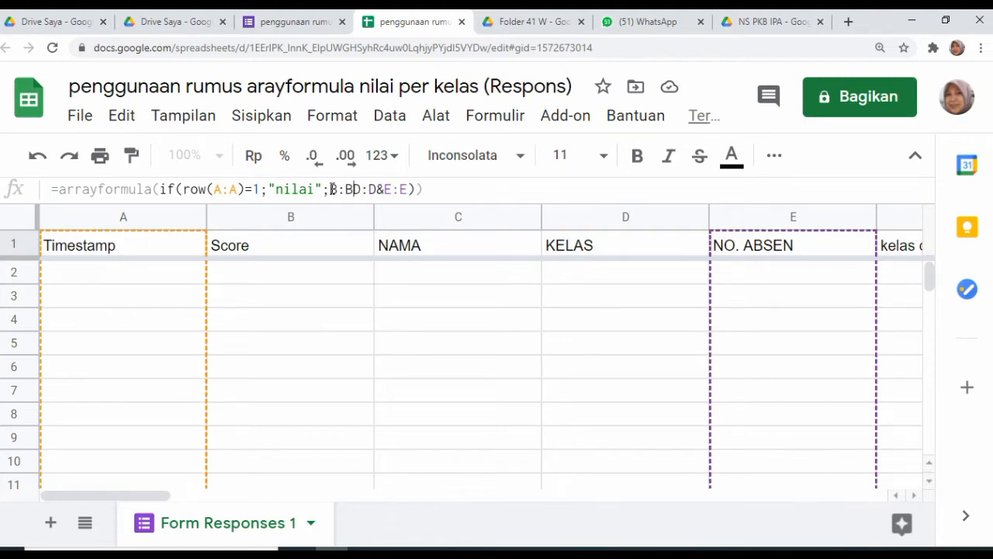
pyautogui.press('Delete')
pyautogui.press('Delete')
pyautogui.press('Delete')
pyautogui.press('Delete')
pyautogui.press('Delete')
pyautogui.press('Delete')
pyautogui.press('Delete')
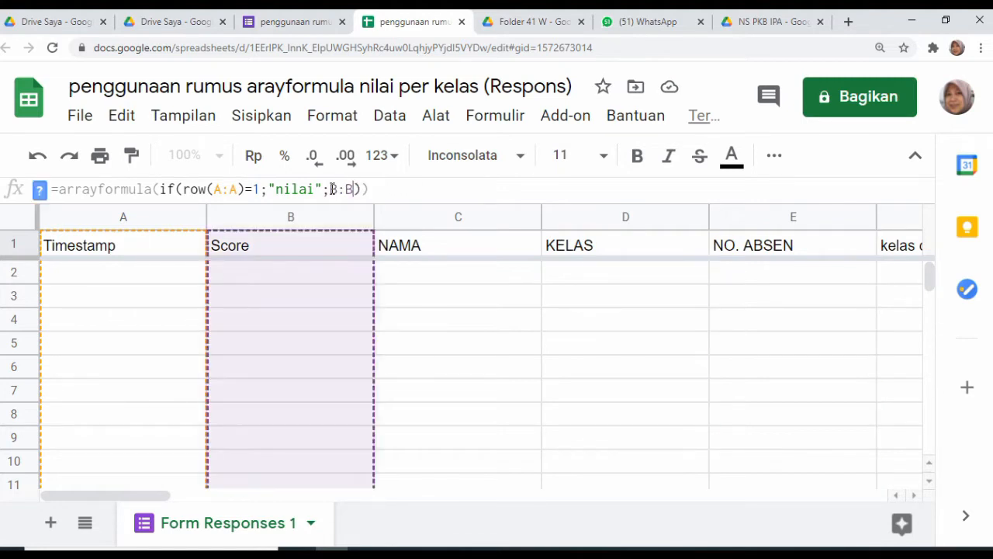
pyautogui.press('Return')
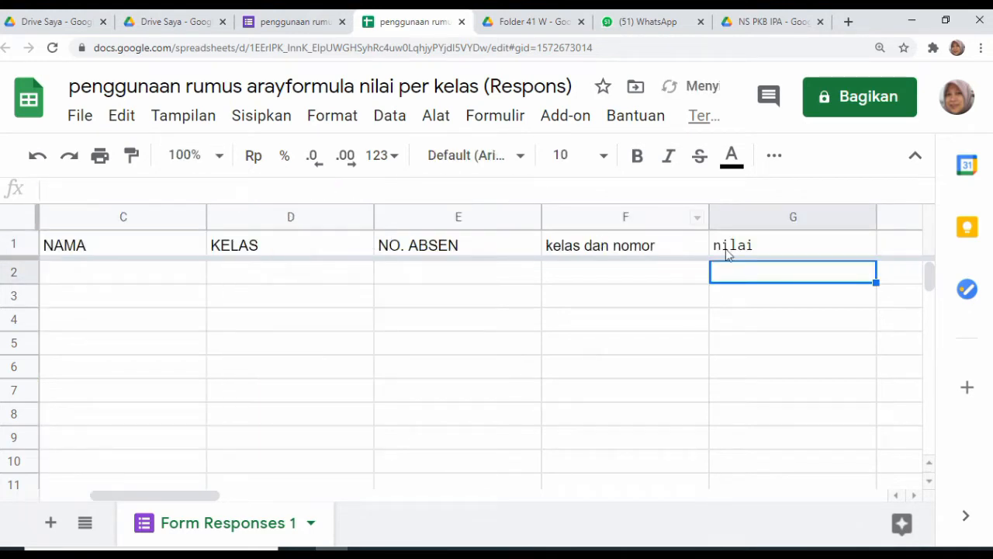
# Step: Paste the copied array formula text into H1, keeping the cell open for editing
pyautogui.click(899, 247)
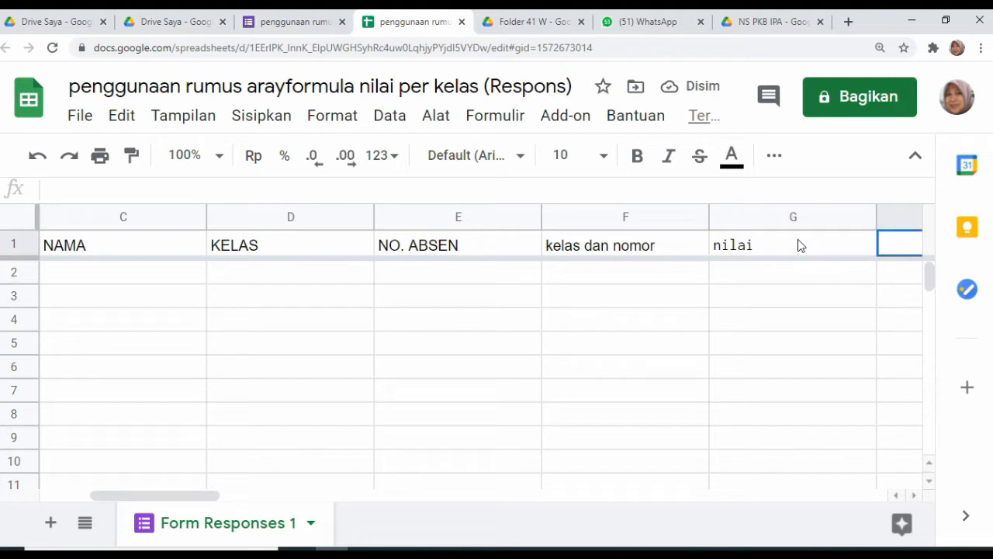
pyautogui.click(504, 189)
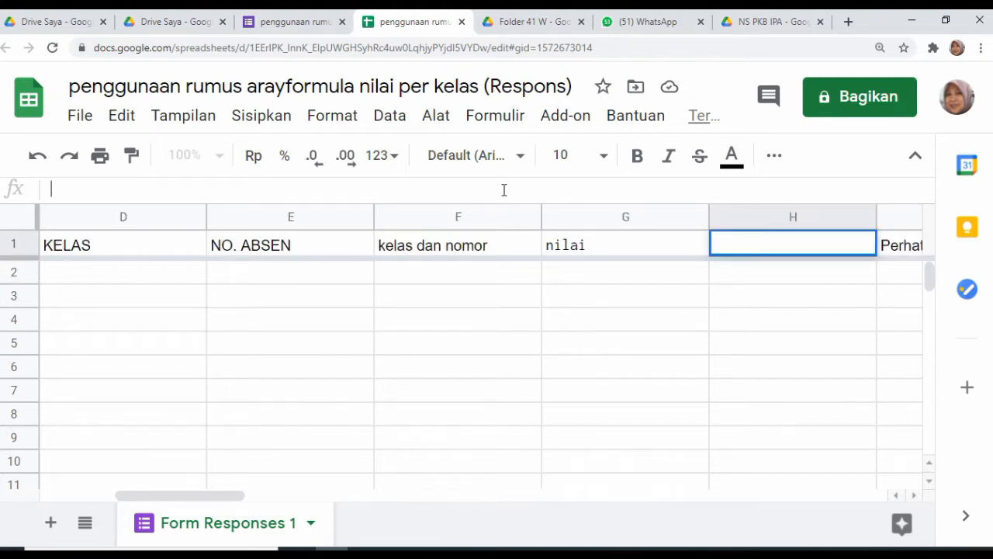
pyautogui.hotkey('ctrl', 'v')
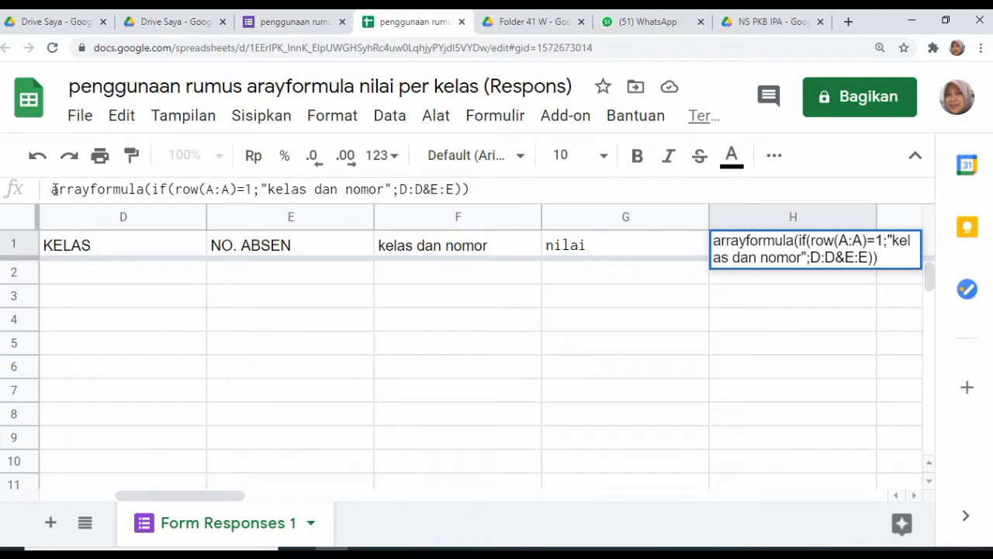
pyautogui.write('=')
# Step: Replace the header text "kelas dan nomor" in the H1 formula with "nama"
pyautogui.click(269, 188)
pyautogui.write('nama')
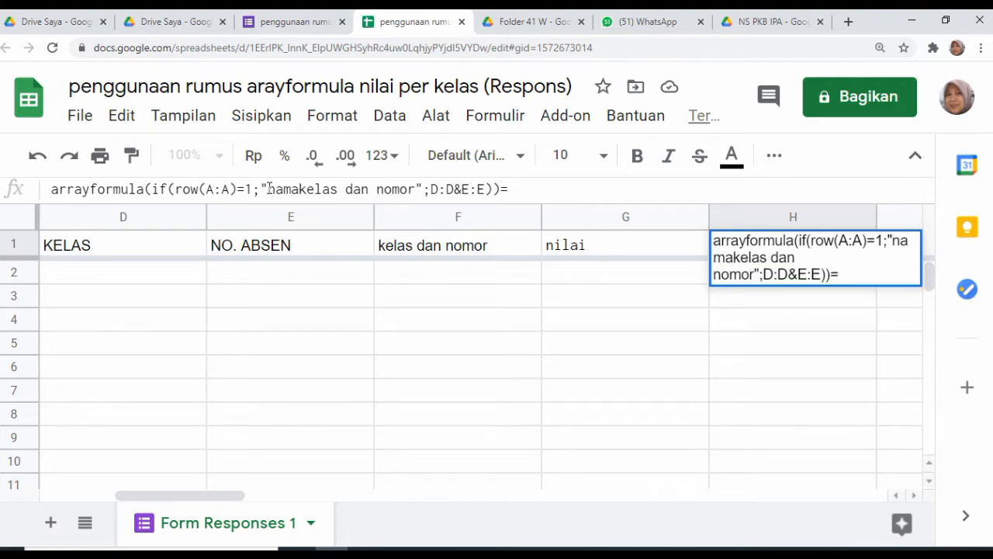
pyautogui.press('Delete')
pyautogui.press('Delete')
pyautogui.press('Delete')
pyautogui.press('Delete')
pyautogui.press('Delete')
pyautogui.press('Delete')
pyautogui.press('Delete')
pyautogui.press('Delete')
pyautogui.press('Delete')
pyautogui.press('Delete')
pyautogui.press('Delete')
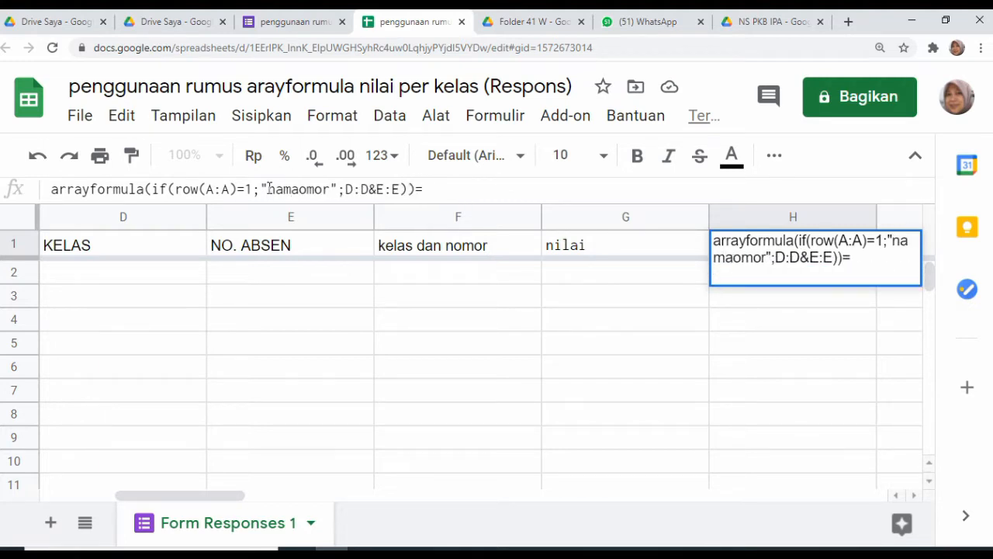
pyautogui.press('Delete')
pyautogui.press('Delete')
pyautogui.press('Delete')
pyautogui.press('Delete')
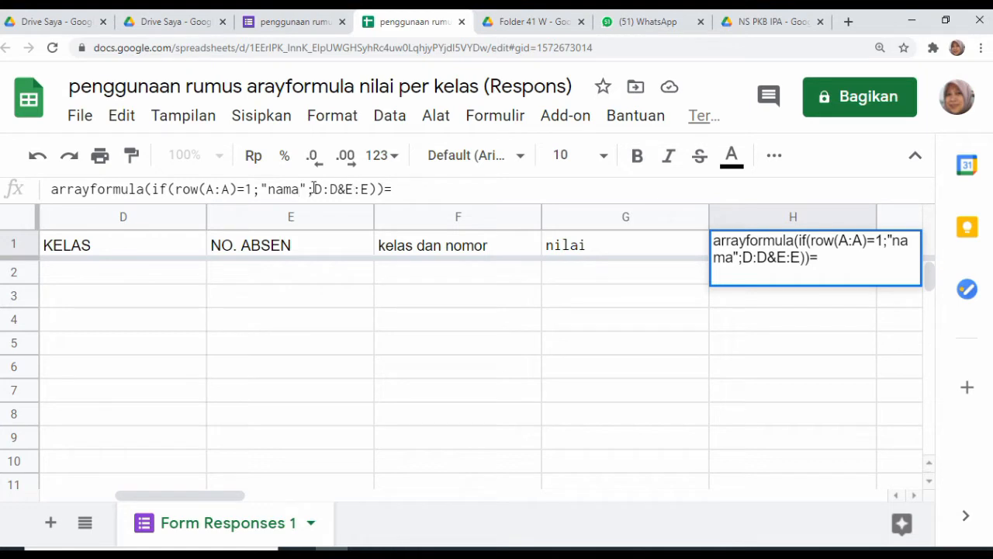
# Step: Replace D:D&E:E in the H1 formula with C:C so it returns the NAMA column
pyautogui.click(313, 189)
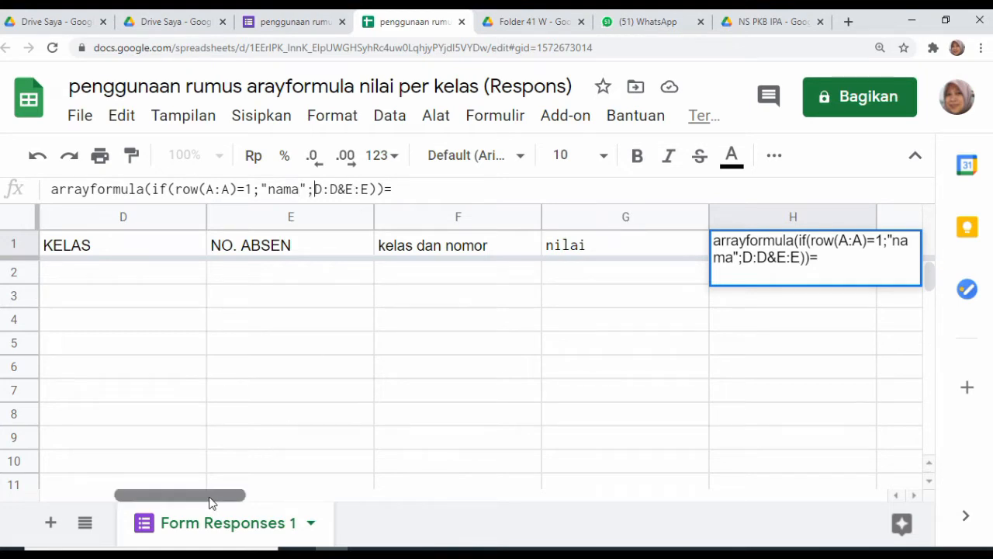
pyautogui.moveTo(210, 502); pyautogui.dragTo(186, 499)
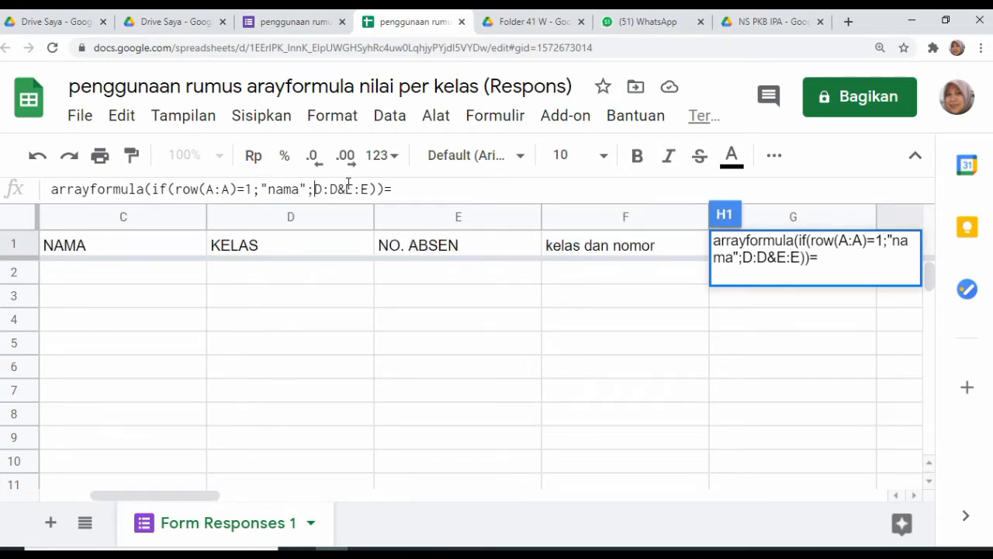
pyautogui.write('C:C')
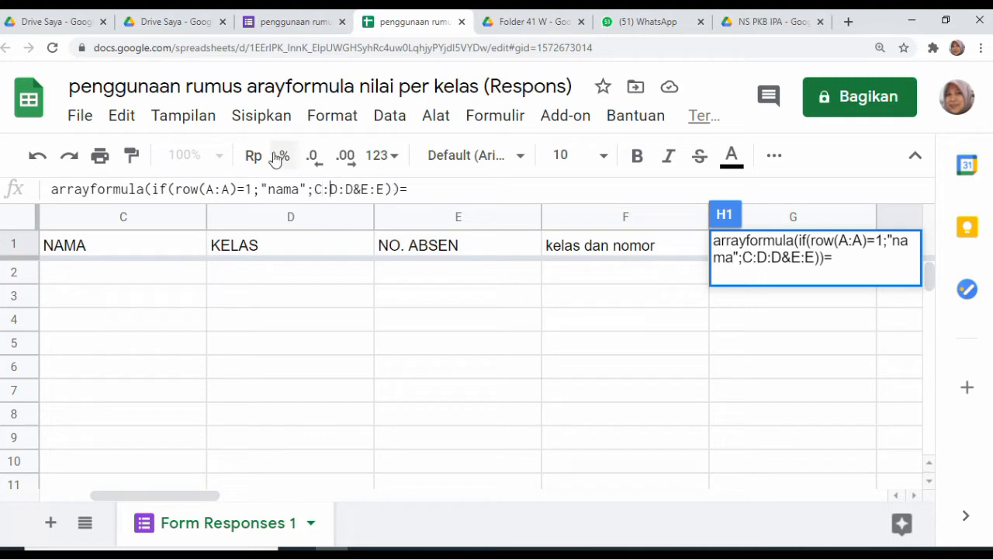
pyautogui.press('Delete')
pyautogui.press('Delete')
pyautogui.press('Delete')
pyautogui.press('Delete')
pyautogui.press('Delete')
pyautogui.press('Delete')
pyautogui.press('Delete')
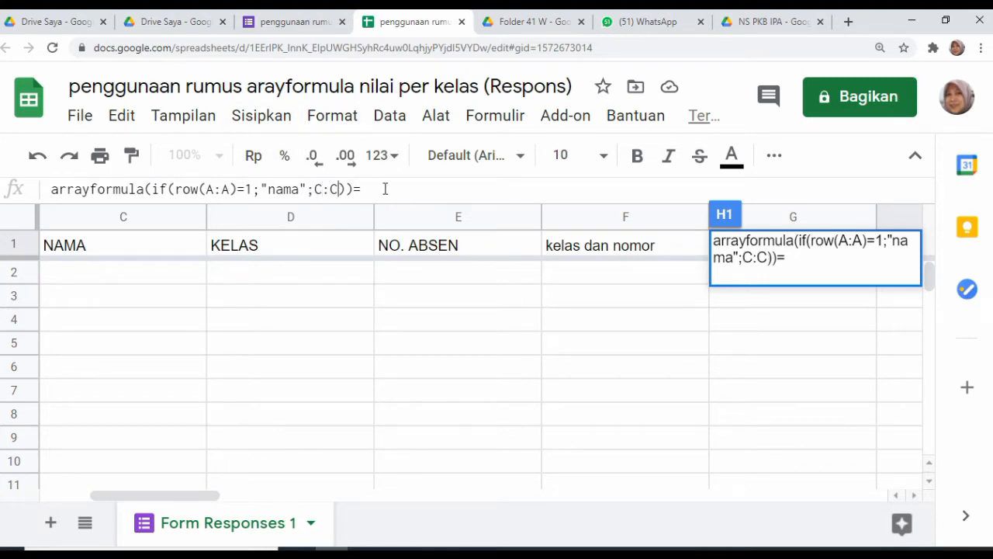
# Step: Move the misplaced equals sign from the end of the H1 formula to its start and enter the formula
pyautogui.click(51, 189)
pyautogui.write('=')
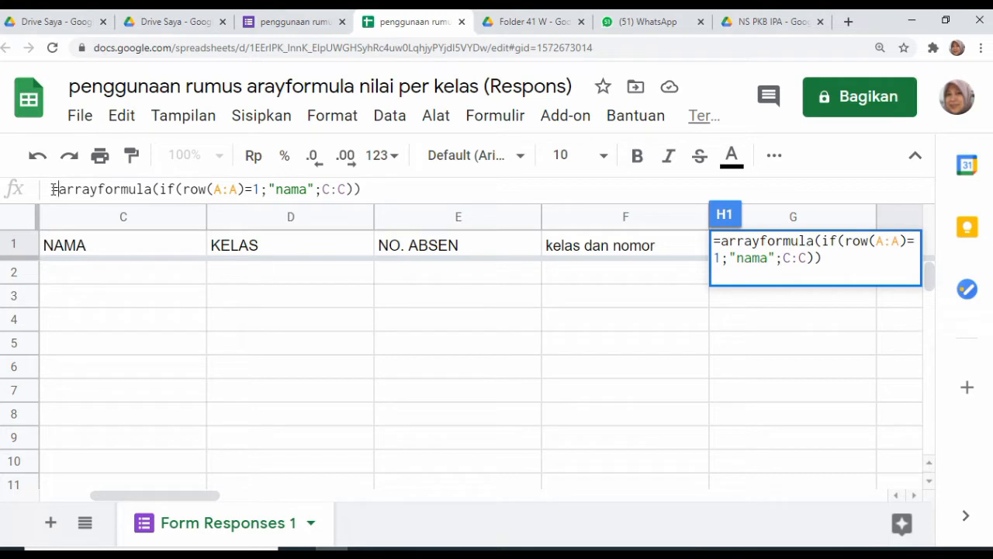
pyautogui.press('Return')
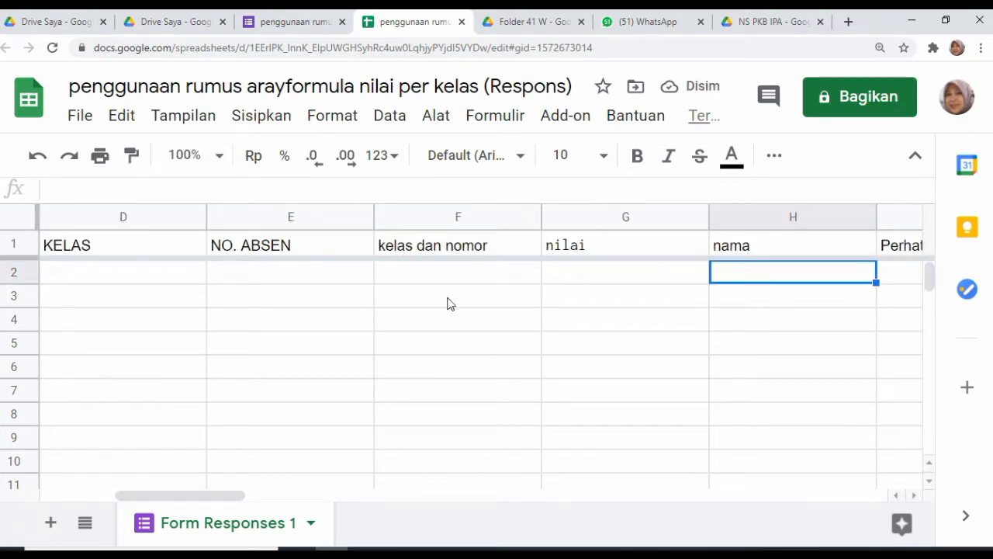
pyautogui.hotkey('ctrl', '-')
pyautogui.hotkey('ctrl', '-')
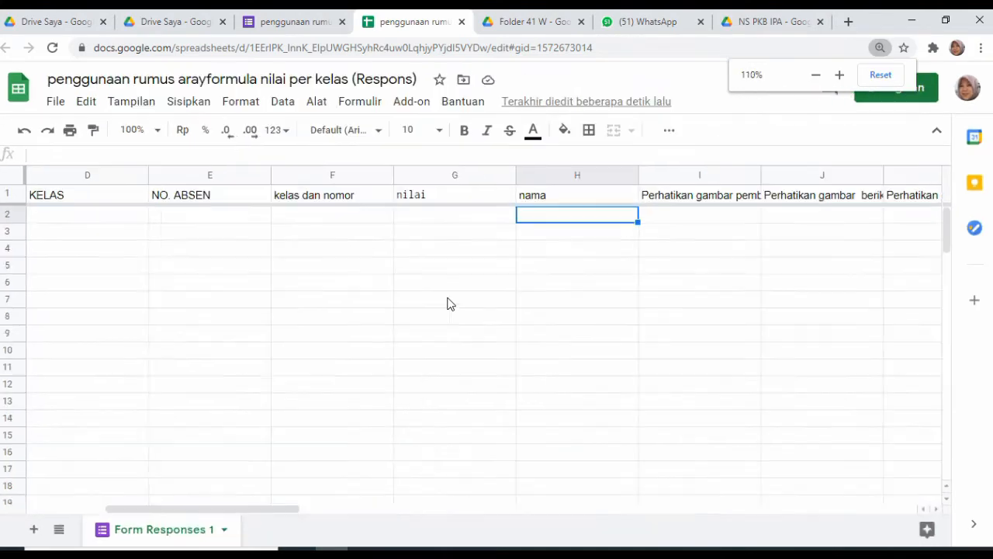
pyautogui.moveTo(255, 507); pyautogui.dragTo(170, 505)
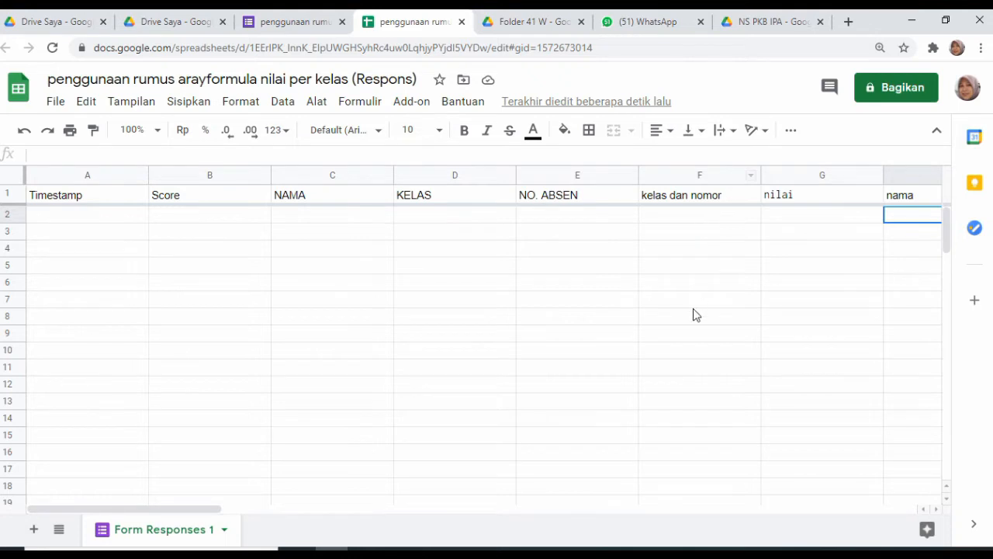
pyautogui.hotkey('ctrl', '+')
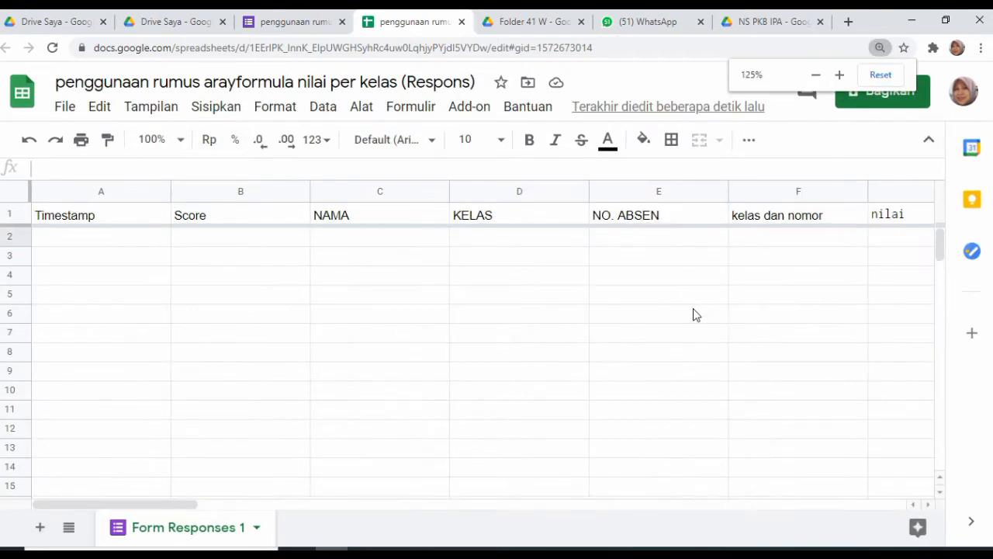
# Step: Select the helper columns F to H (kelas dan nomor, nilai, nama) in the Form Responses 1 sheet
pyautogui.hotkey('ctrl', '-')
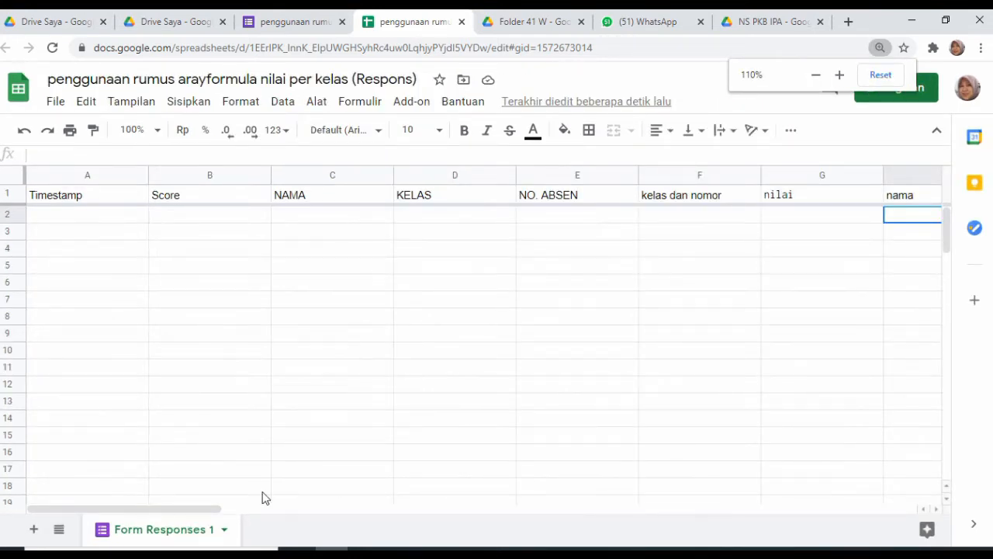
pyautogui.moveTo(198, 512); pyautogui.dragTo(231, 508)
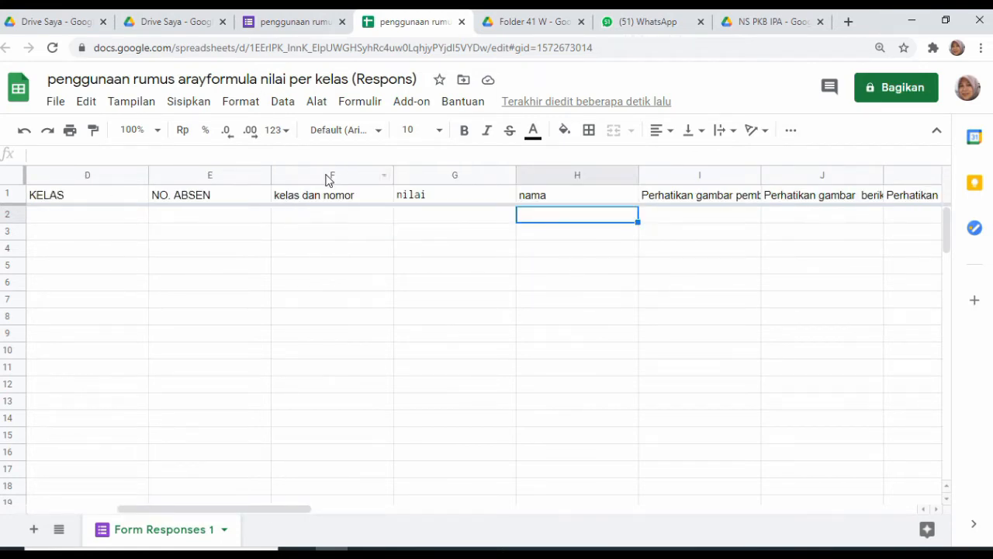
pyautogui.moveTo(342, 172); pyautogui.dragTo(572, 174)
pyautogui.hotkey('ctrl', 'c')
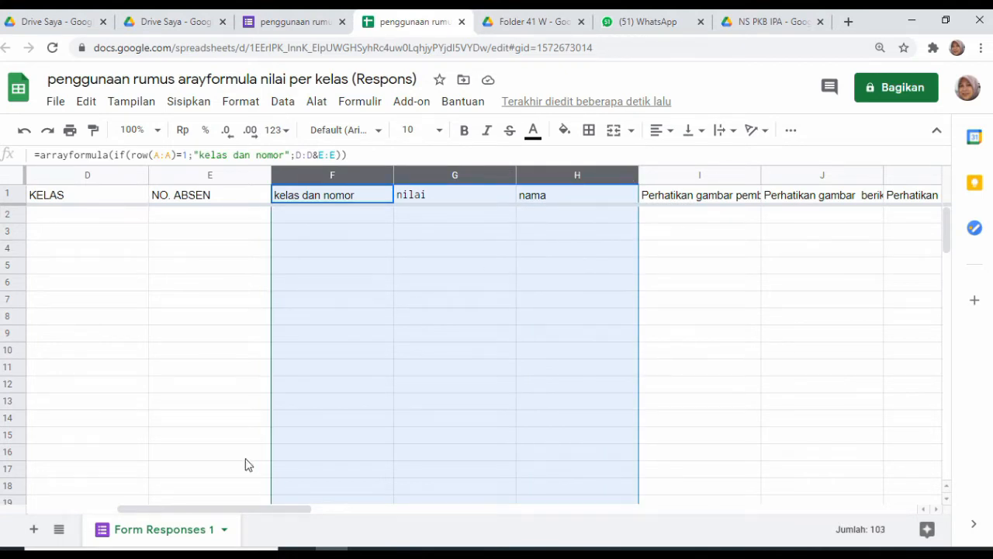
# Step: Add a new sheet to the response spreadsheet and rename it "rekap per kelas"
pyautogui.click(34, 531)
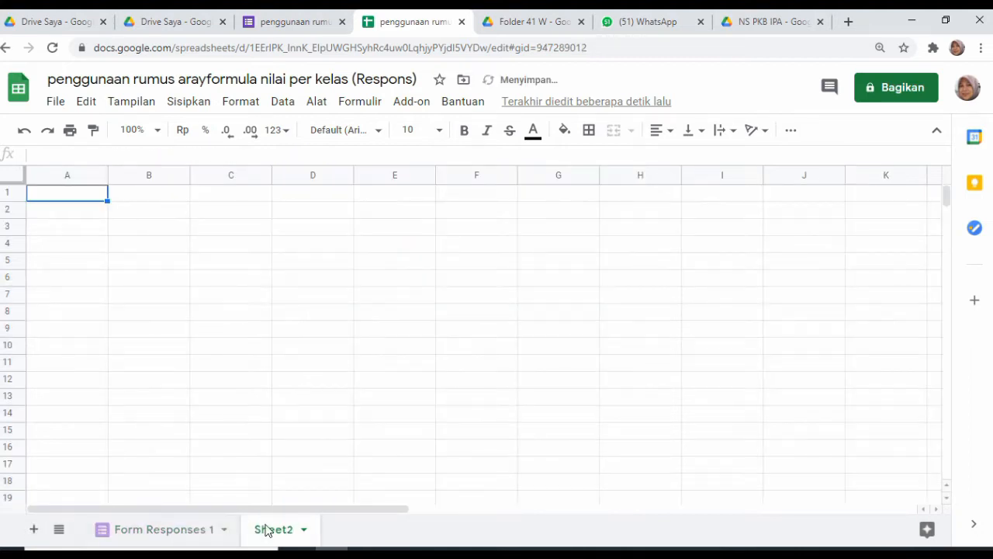
pyautogui.rightClick(266, 530)
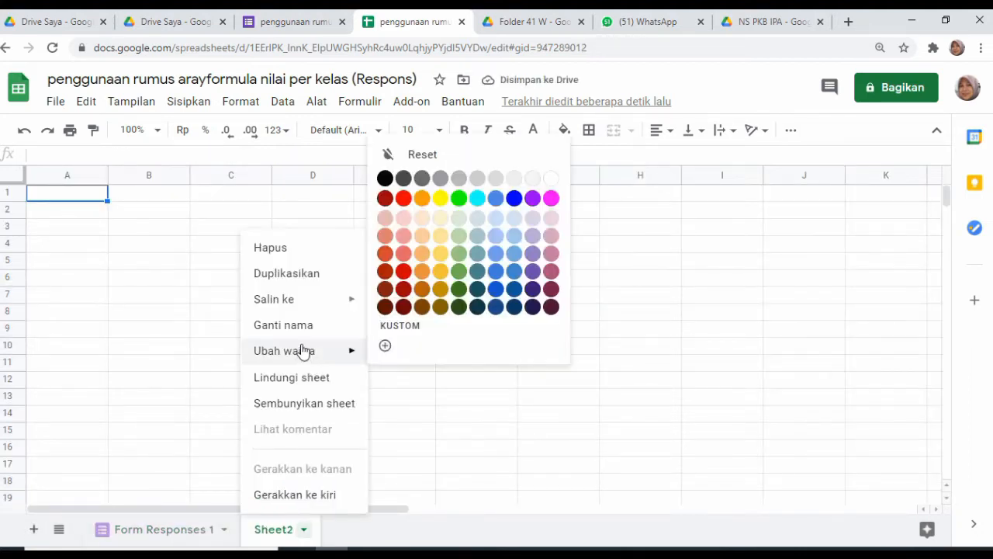
pyautogui.click(326, 329)
pyautogui.write('rekap per kelas')
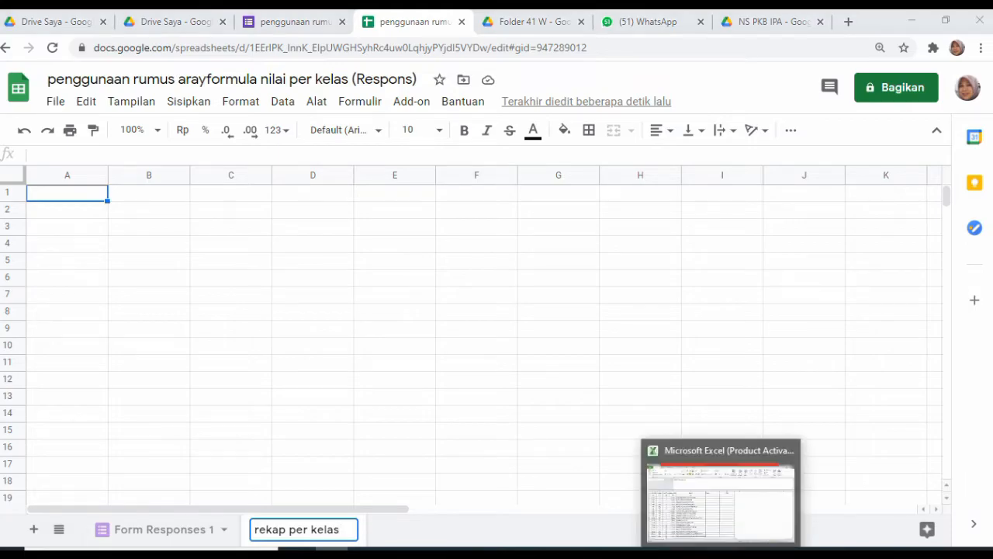
# Step: Copy the selected student list from the Excel workbook "daftar nama 9" and paste it into the rekap per kelas sheet starting at column A
pyautogui.click(721, 493)
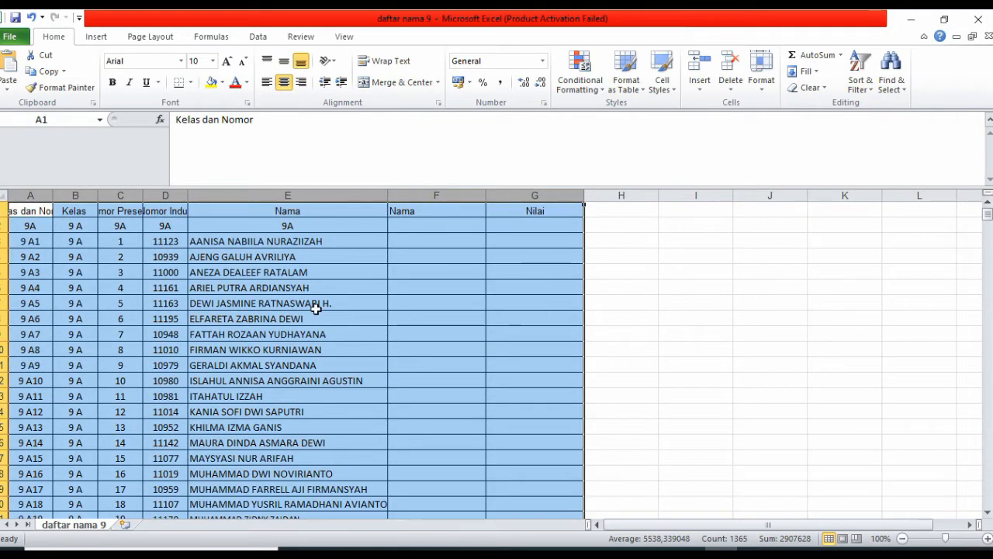
pyautogui.hotkey('ctrl', 'c')
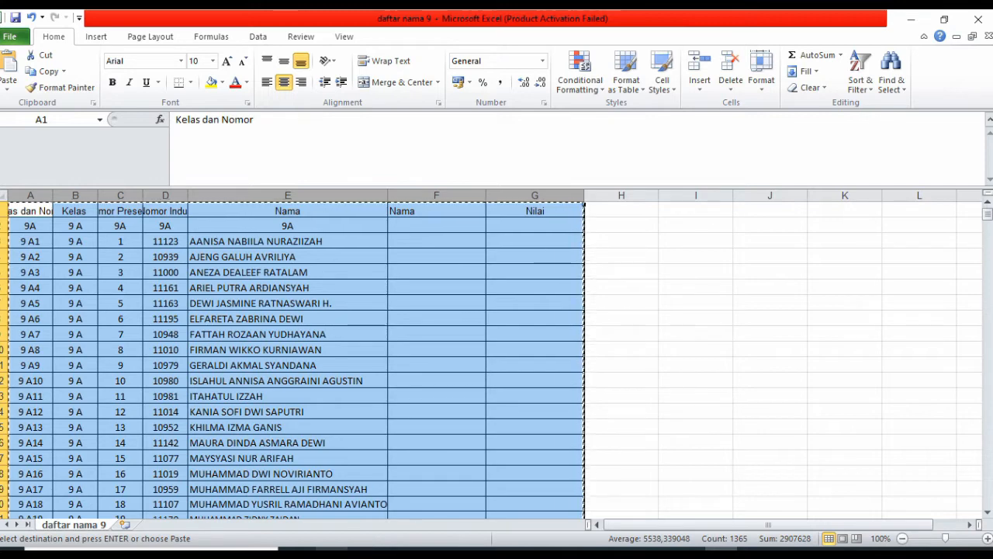
pyautogui.moveTo(331, 555)
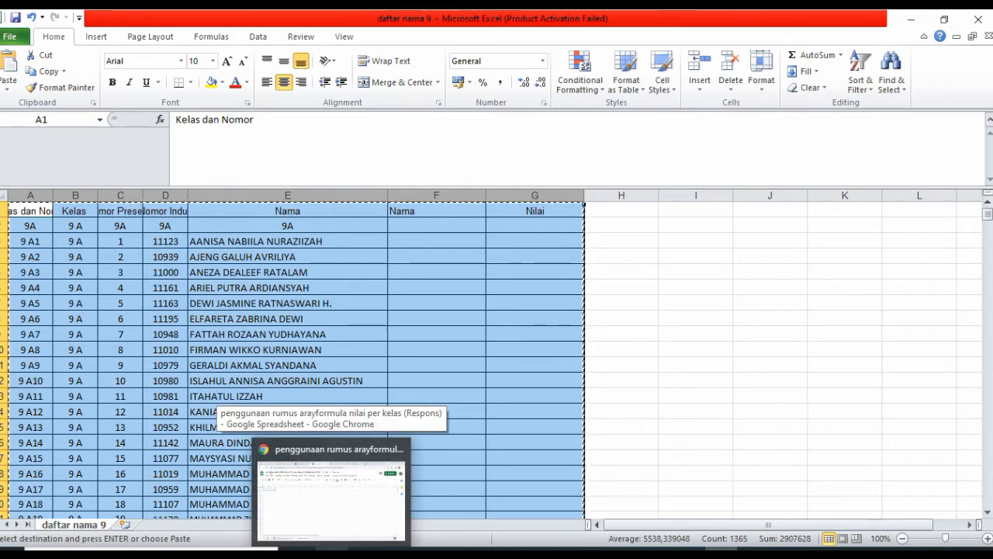
pyautogui.click(331, 488)
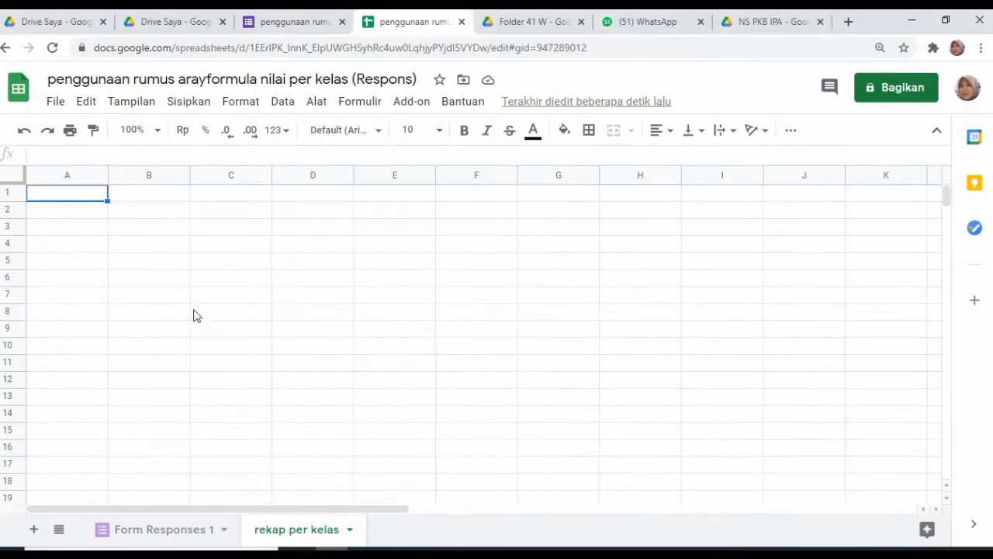
pyautogui.click(65, 171)
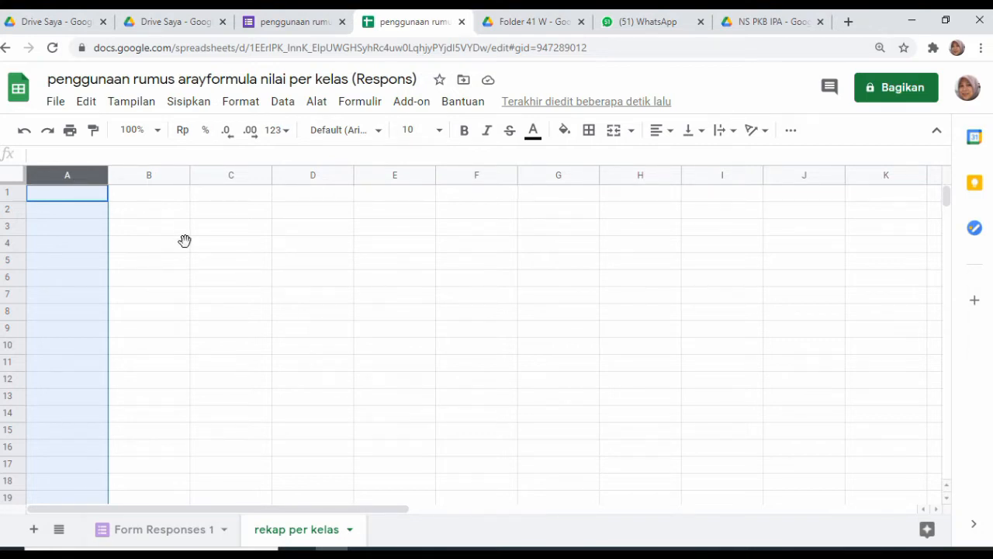
pyautogui.hotkey('ctrl', 'v')
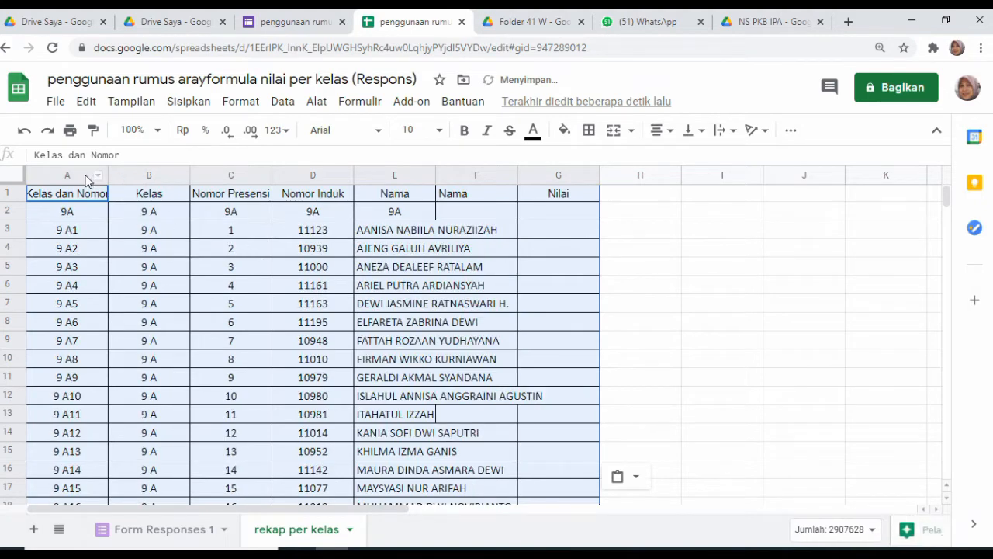
# Step: Narrow columns A to D and widen column E so the full student names fit
pyautogui.moveTo(150, 174); pyautogui.dragTo(332, 178)
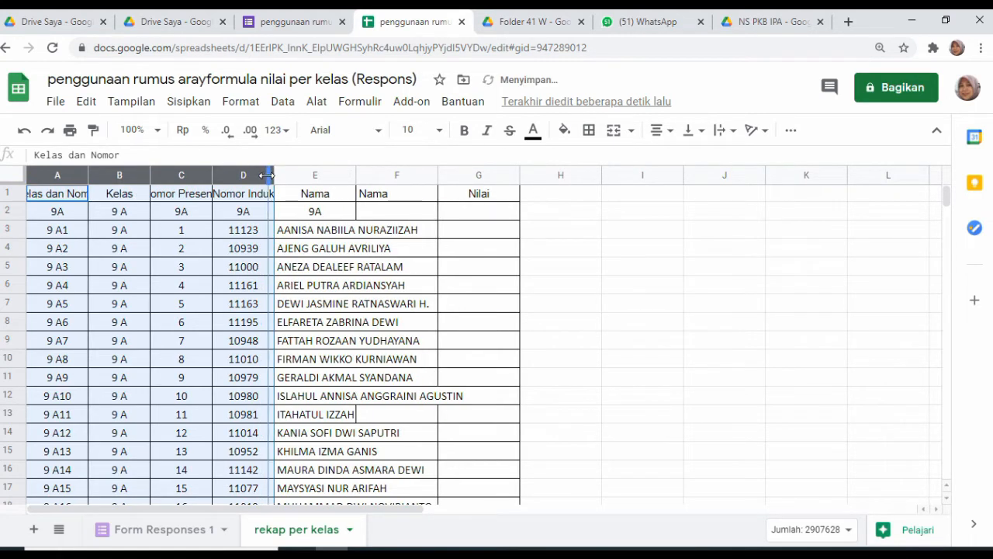
pyautogui.moveTo(267, 175); pyautogui.dragTo(241, 176)
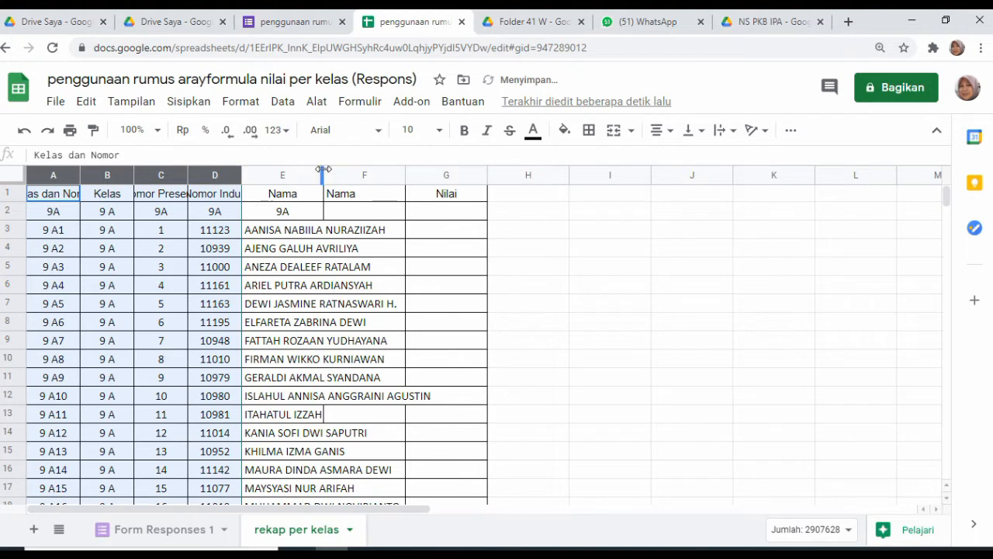
pyautogui.moveTo(323, 169); pyautogui.dragTo(461, 179)
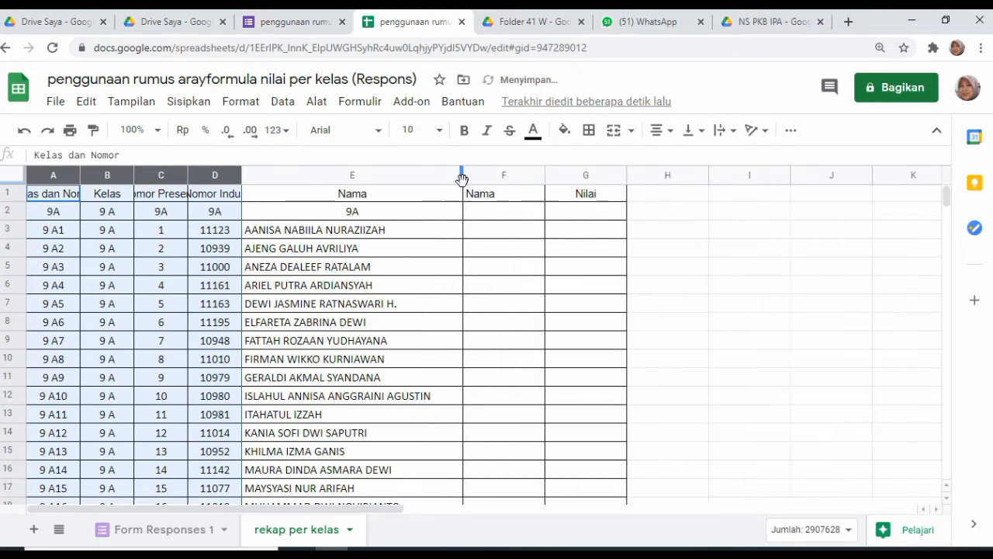
# Step: Start a VLOOKUP formula in F3, the first student's empty Nama cell, with A3 as the search key
pyautogui.click(489, 231)
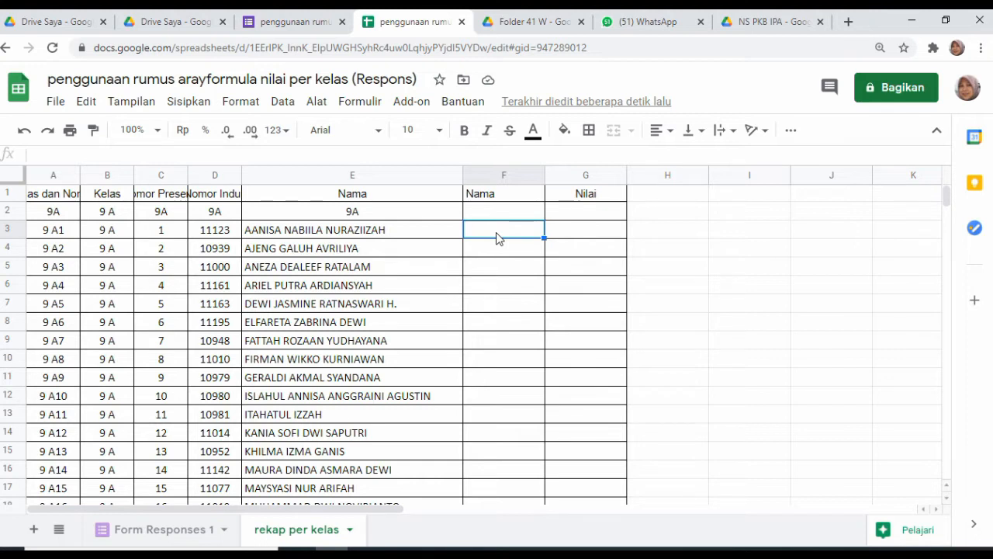
pyautogui.write('=')
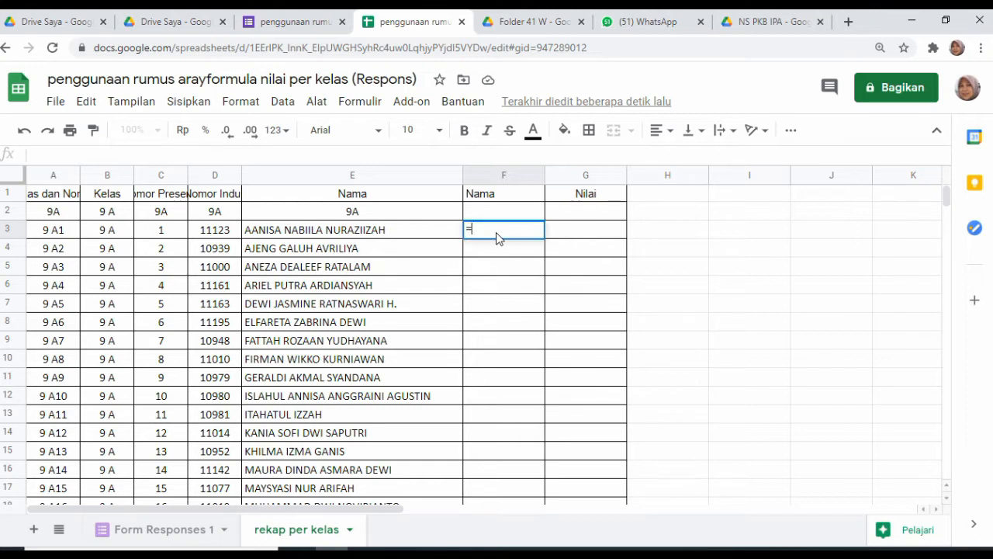
pyautogui.write('vlookup(')
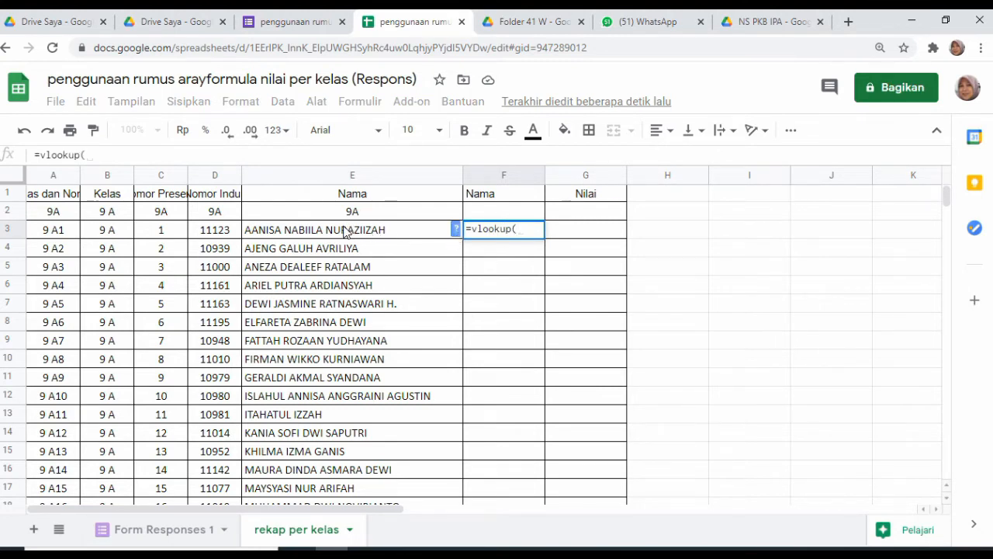
pyautogui.click(52, 235)
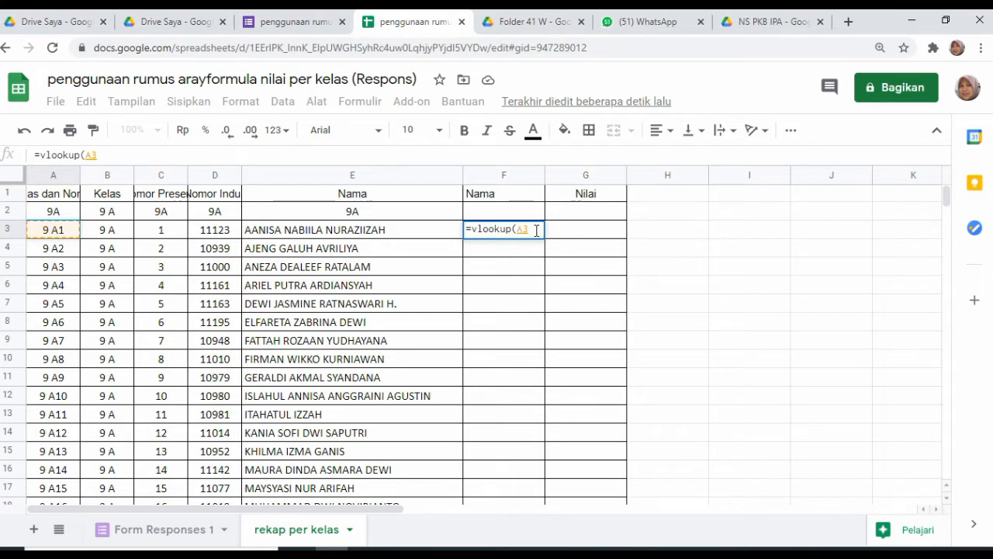
pyautogui.write(';')
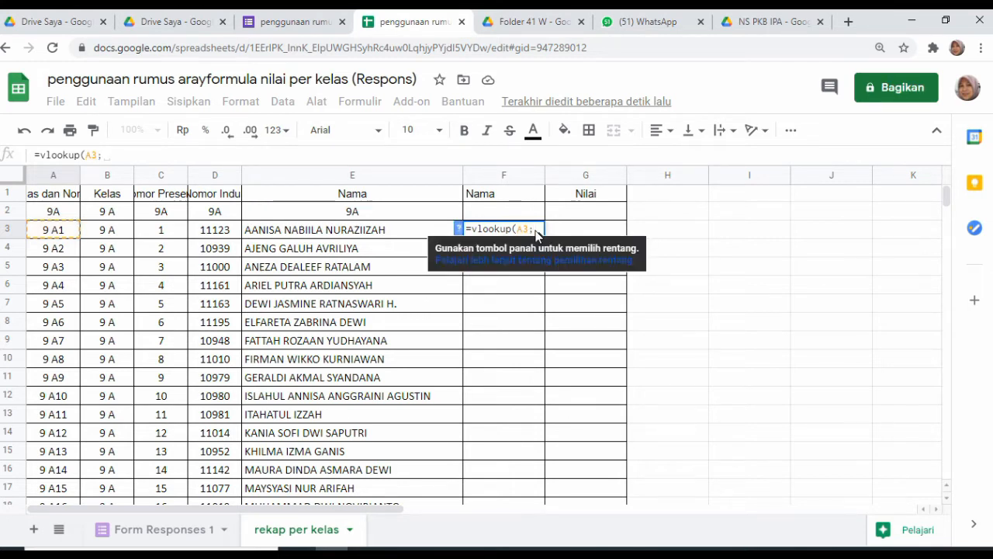
# Step: Complete the VLOOKUP arguments with columns F:H of Form Responses 1 as the range, column index 3 and 0 for exact match
pyautogui.click(149, 531)
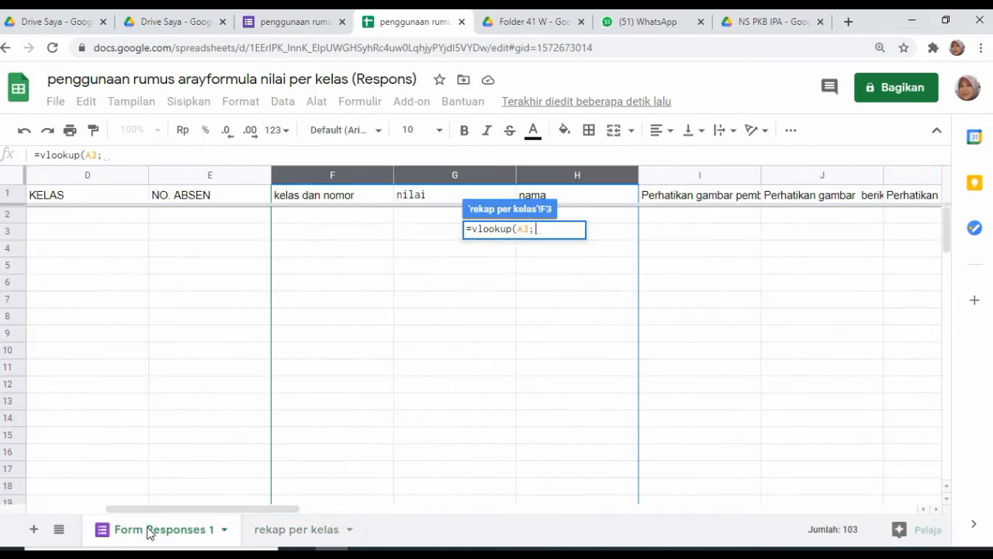
pyautogui.click(318, 176)
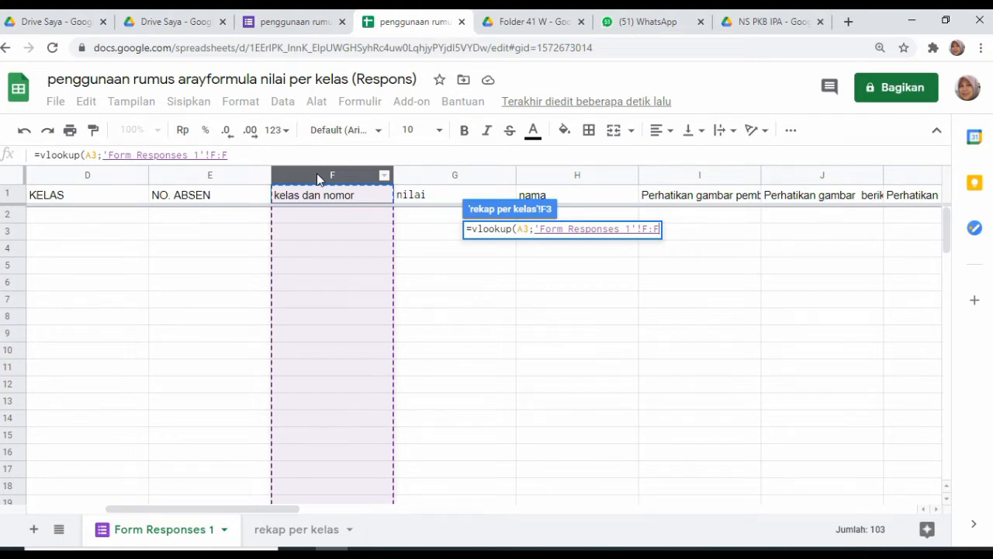
pyautogui.moveTo(317, 175); pyautogui.dragTo(567, 177)
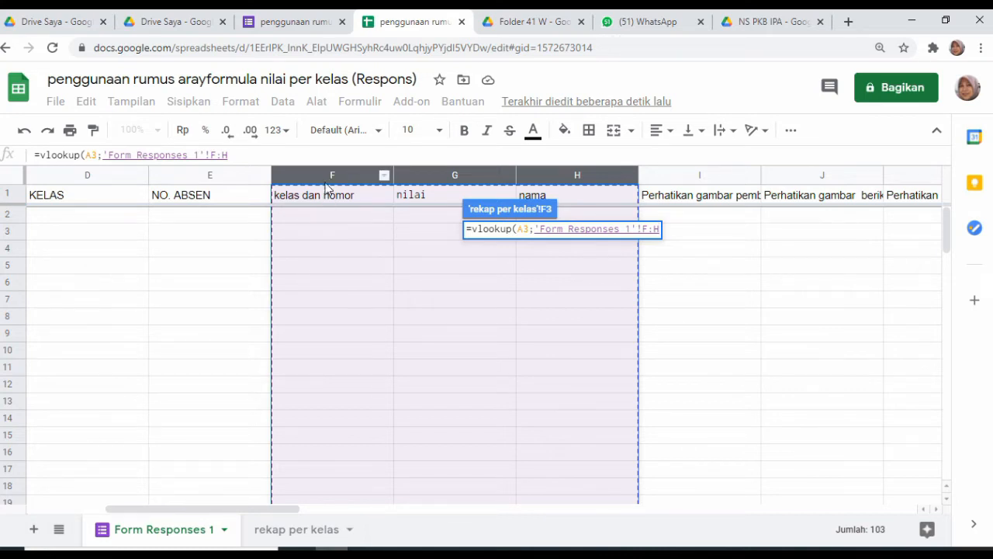
pyautogui.click(245, 153)
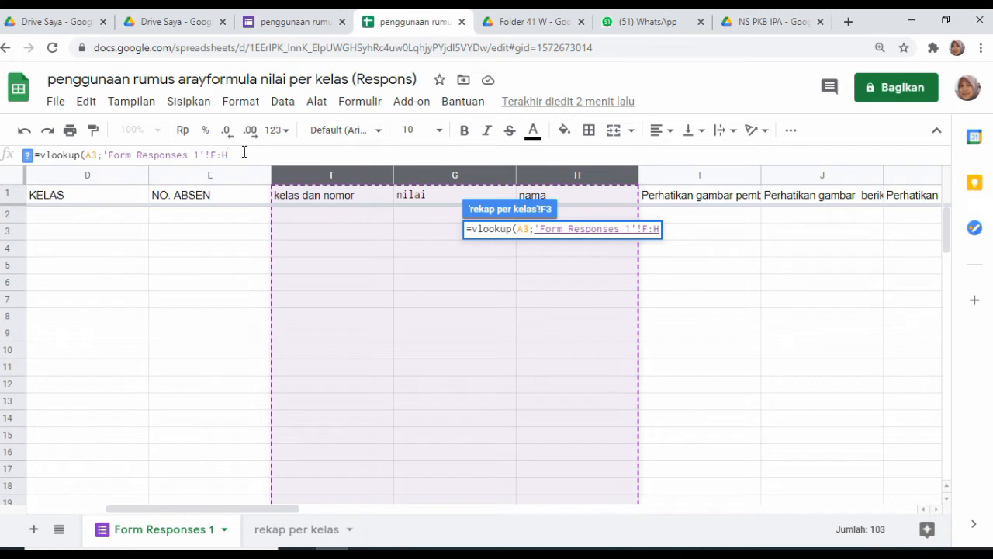
pyautogui.write(';')
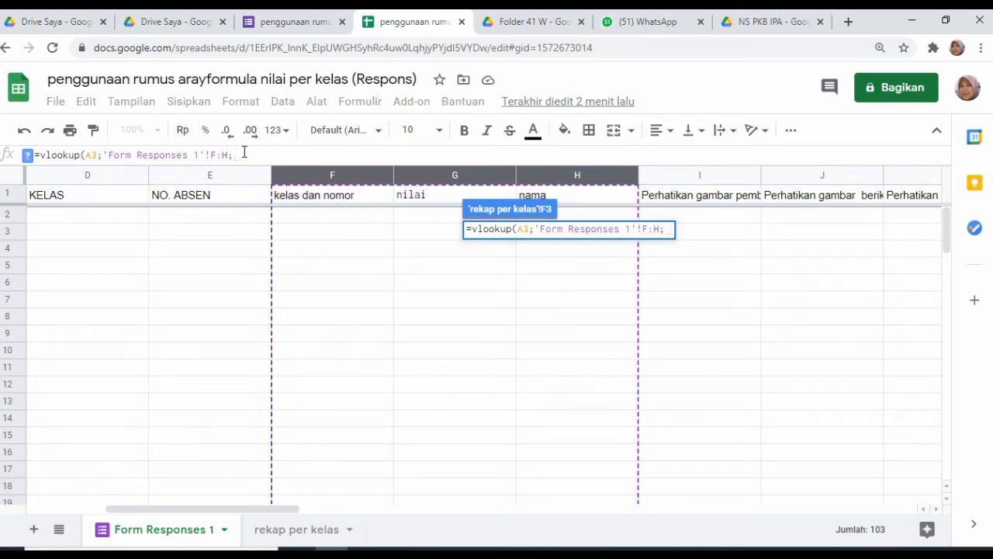
pyautogui.write('3')
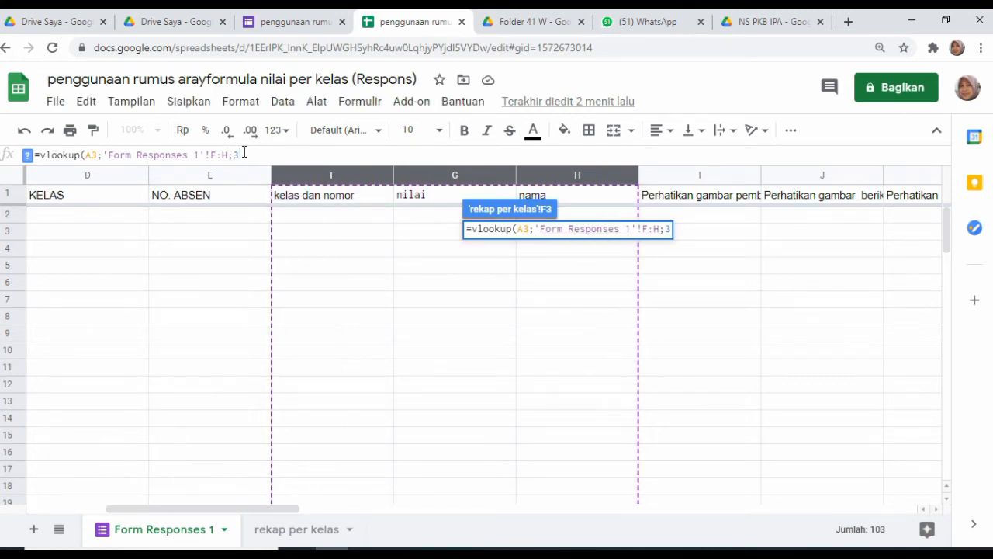
pyautogui.write(';0)')
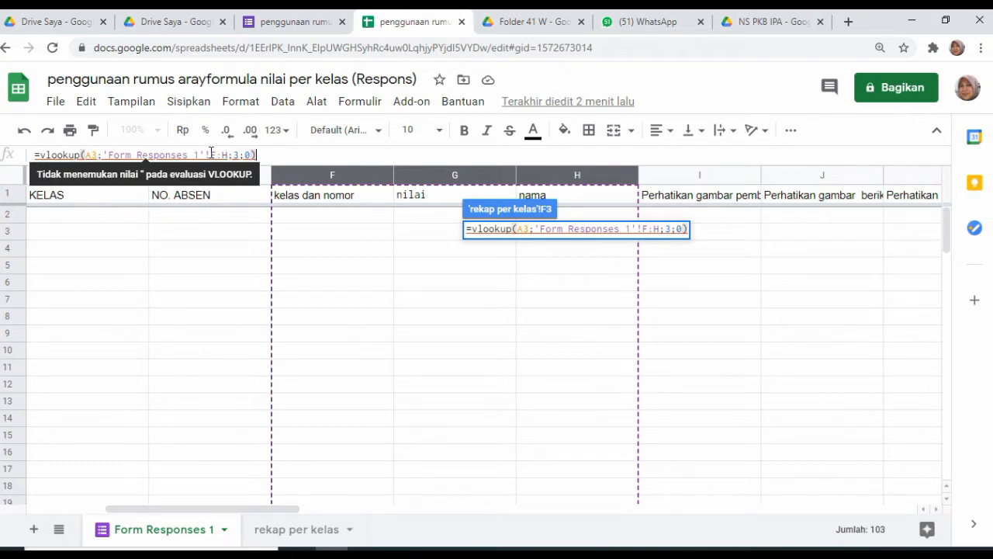
# Step: Make the lookup range columns absolute as $F:$H and enter the VLOOKUP formula in F3
pyautogui.click(211, 153)
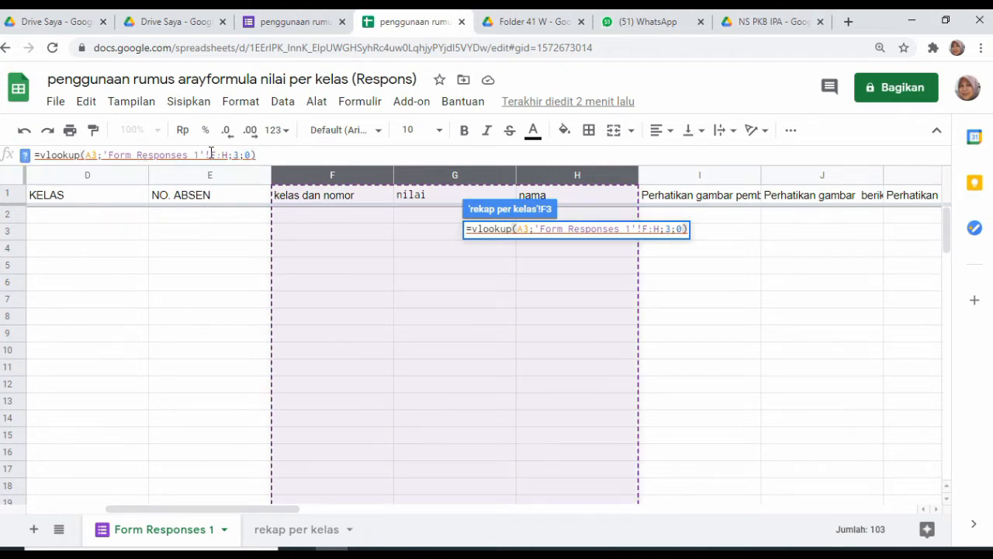
pyautogui.write('$')
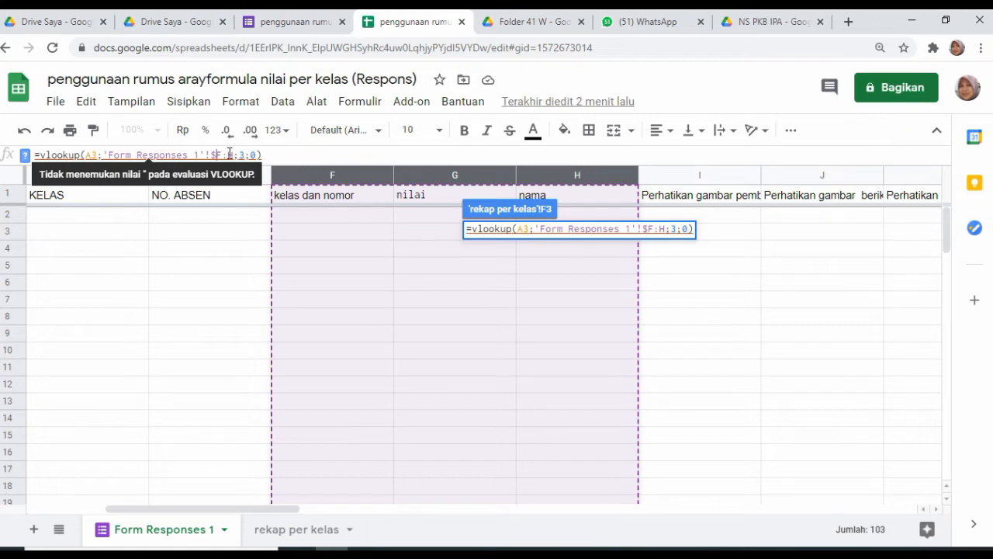
pyautogui.click(229, 154)
pyautogui.write('$F:')
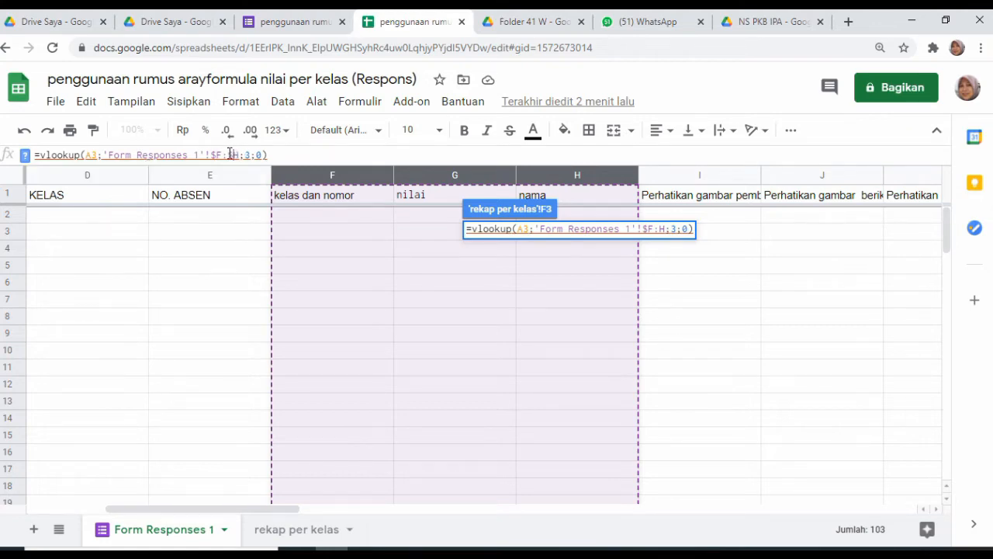
pyautogui.write('$')
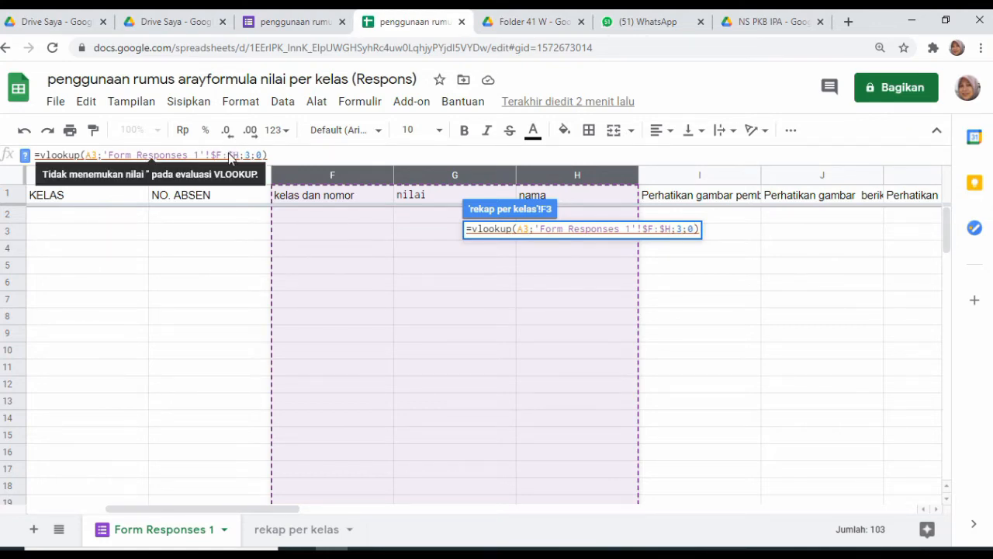
pyautogui.press('Return')
# Step: Wrap the VLOOKUP formula in F3 in IFERROR with an empty string "" as the fallback value
pyautogui.moveTo(525, 230)
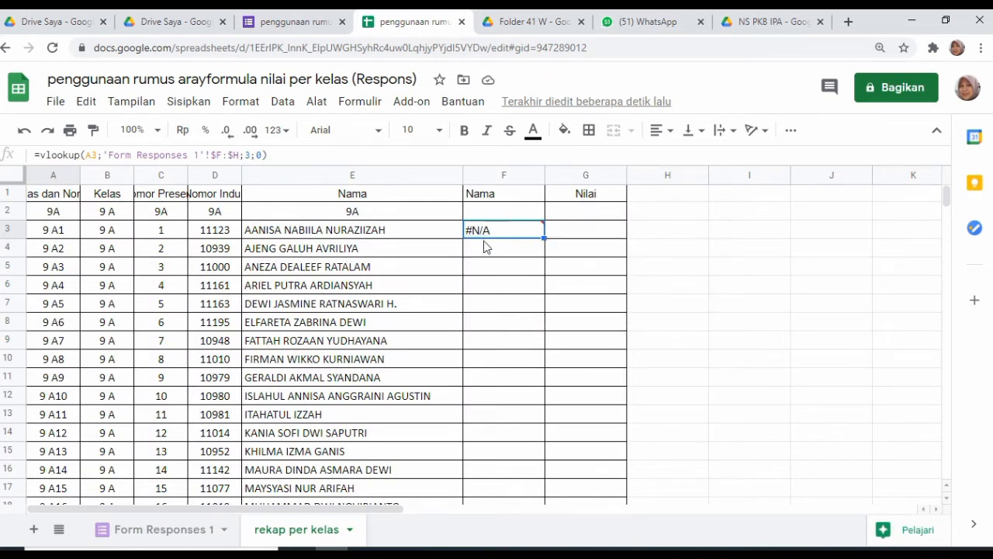
pyautogui.click(128, 531)
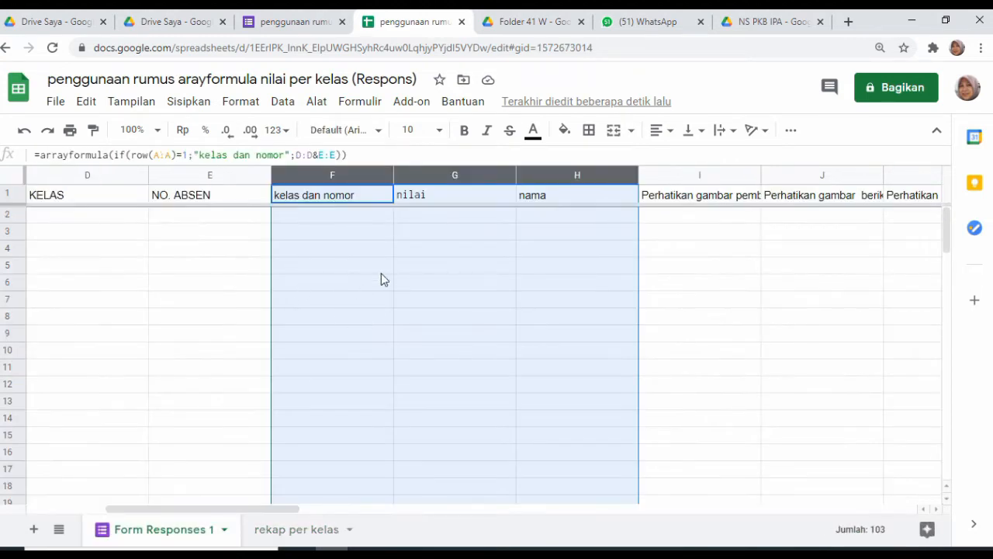
pyautogui.click(275, 531)
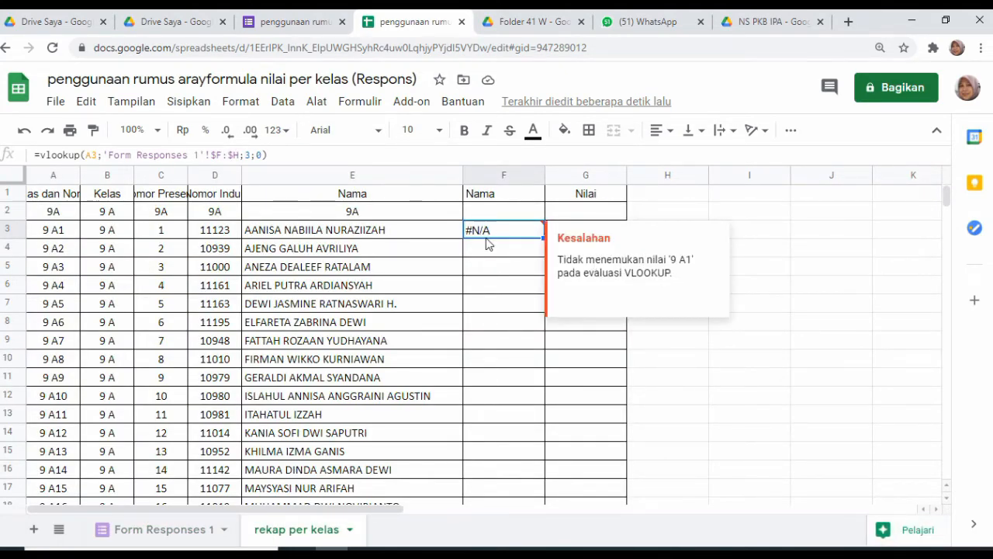
pyautogui.click(39, 155)
pyautogui.write('iferror')
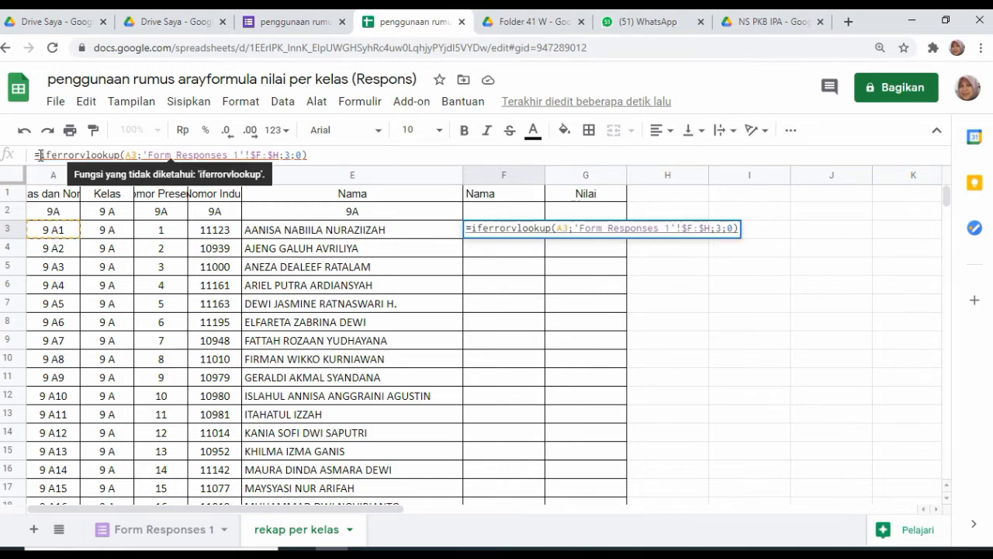
pyautogui.write('(')
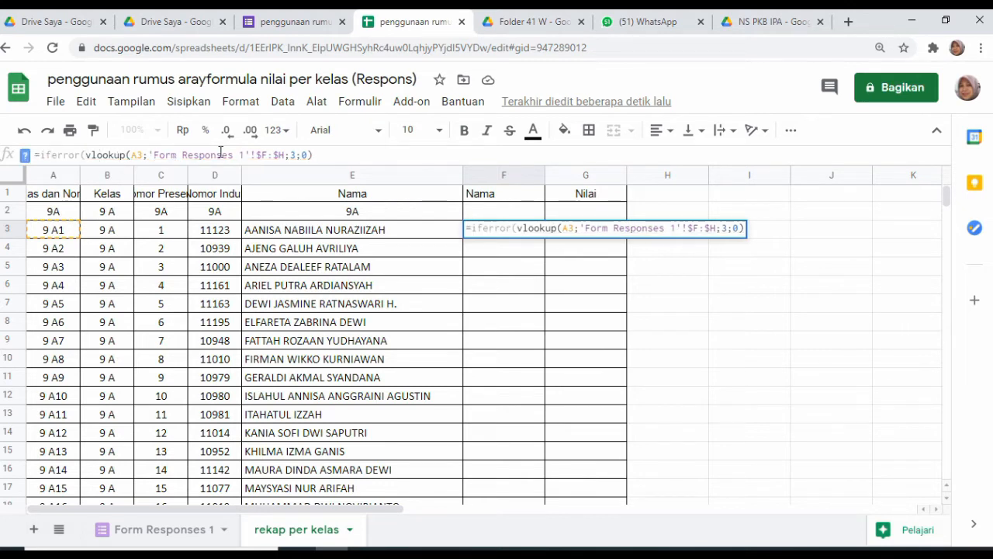
pyautogui.click(329, 156)
pyautogui.write(';""')
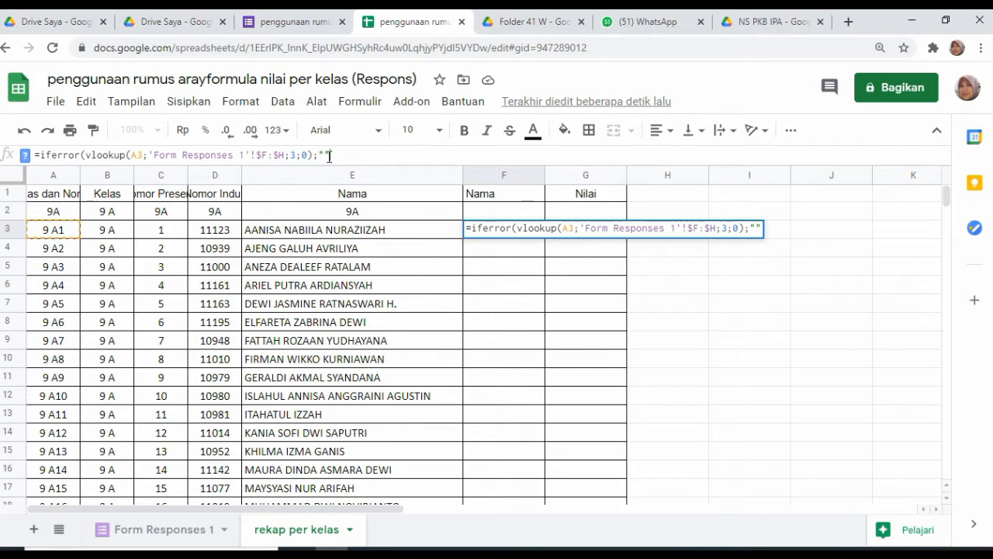
pyautogui.write(')')
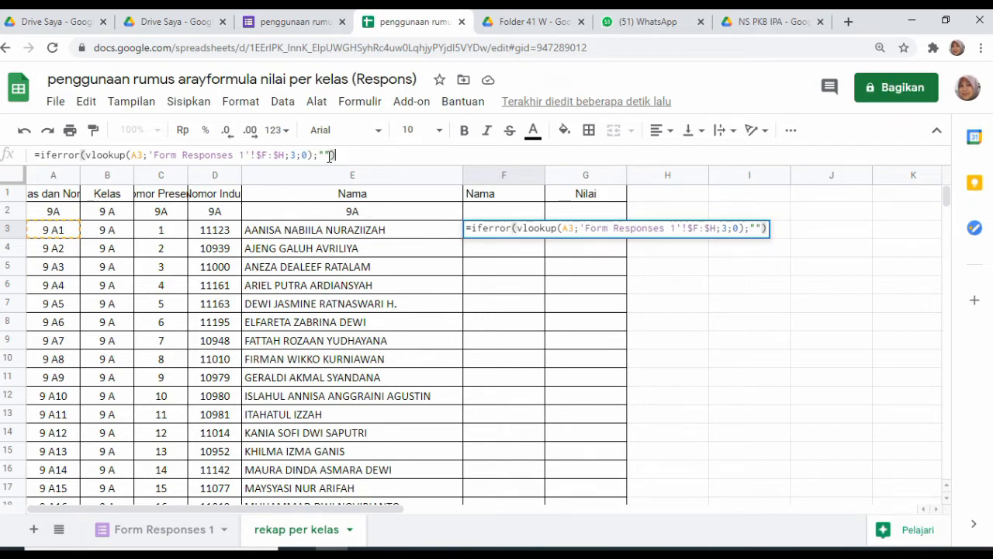
pyautogui.press('Return')
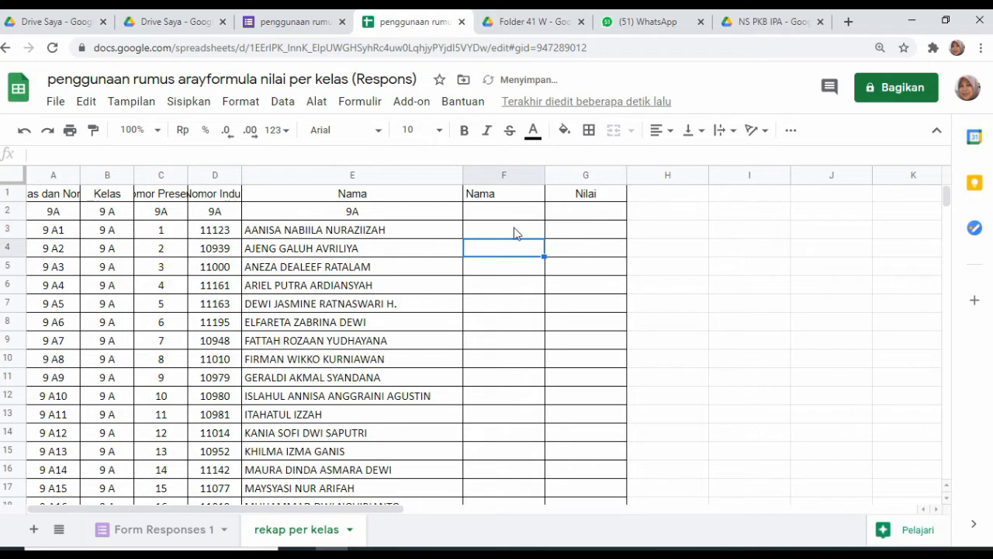
pyautogui.click(514, 233)
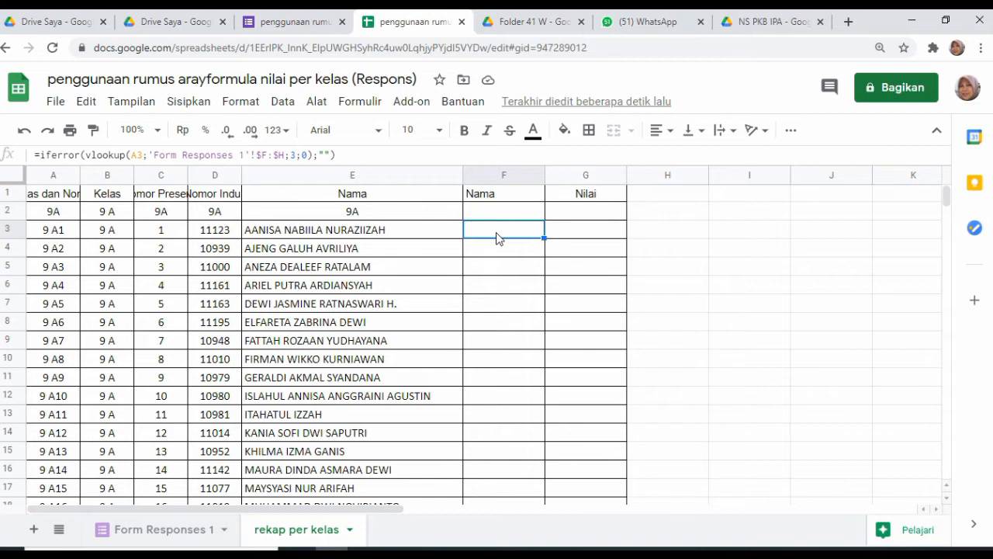
# Step: Start an IFERROR formula with a nested VLOOKUP in G3, the first student's Nilai cell, using A3 as the search key
pyautogui.click(582, 233)
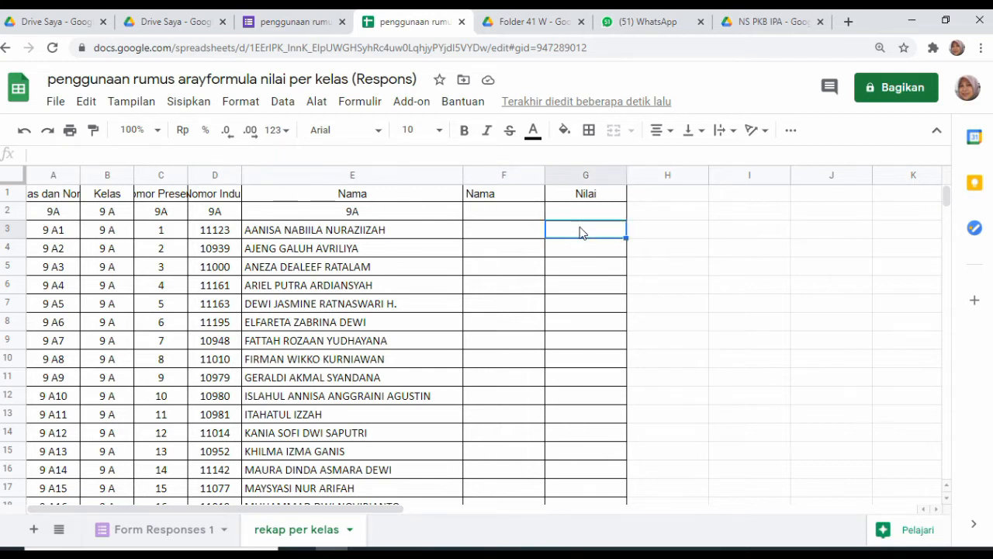
pyautogui.write('=')
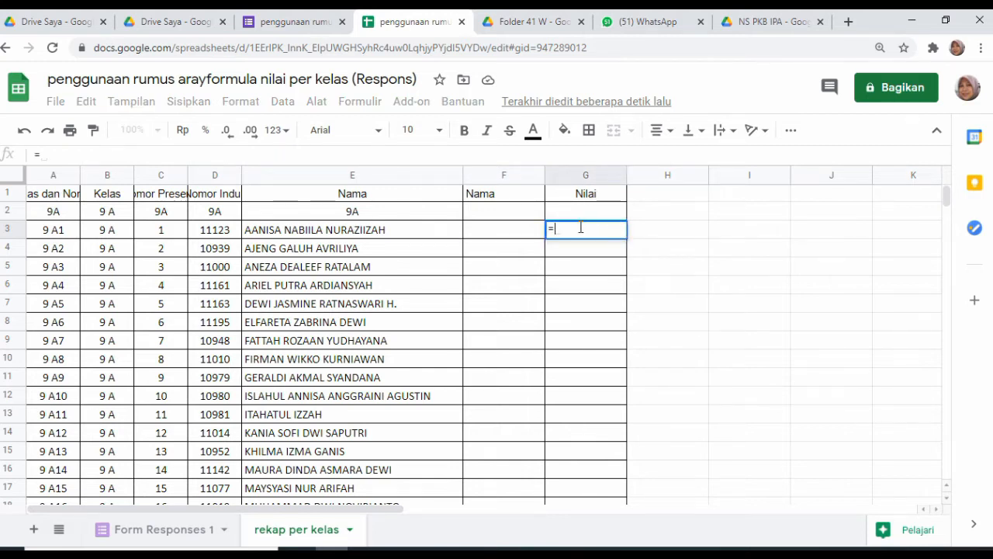
pyautogui.write('iferror')
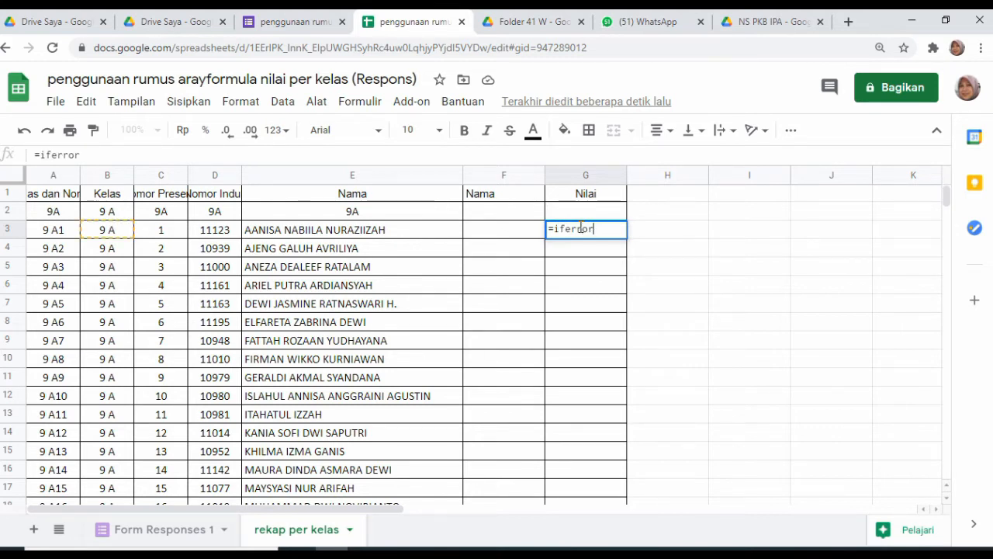
pyautogui.write('(vlookup')
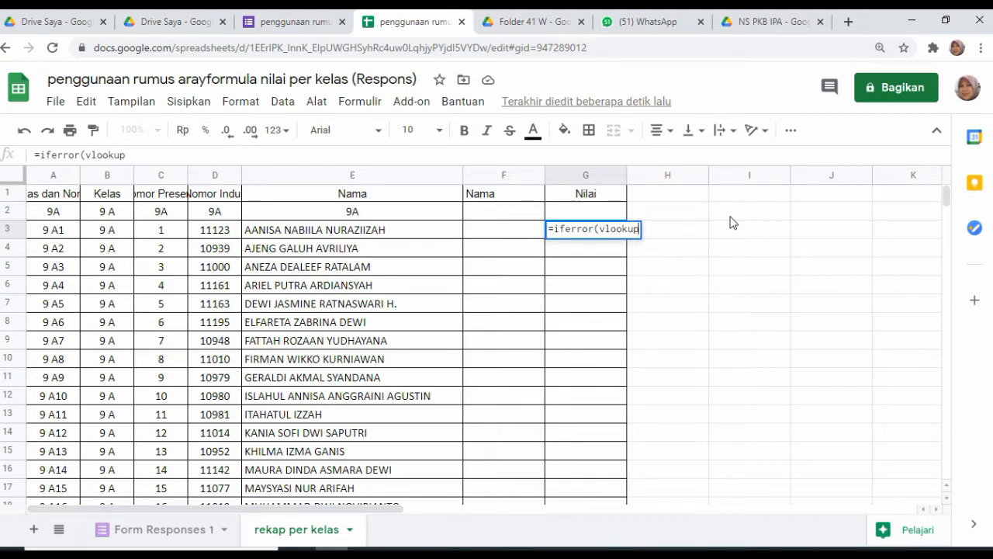
pyautogui.write('(')
pyautogui.click(52, 231)
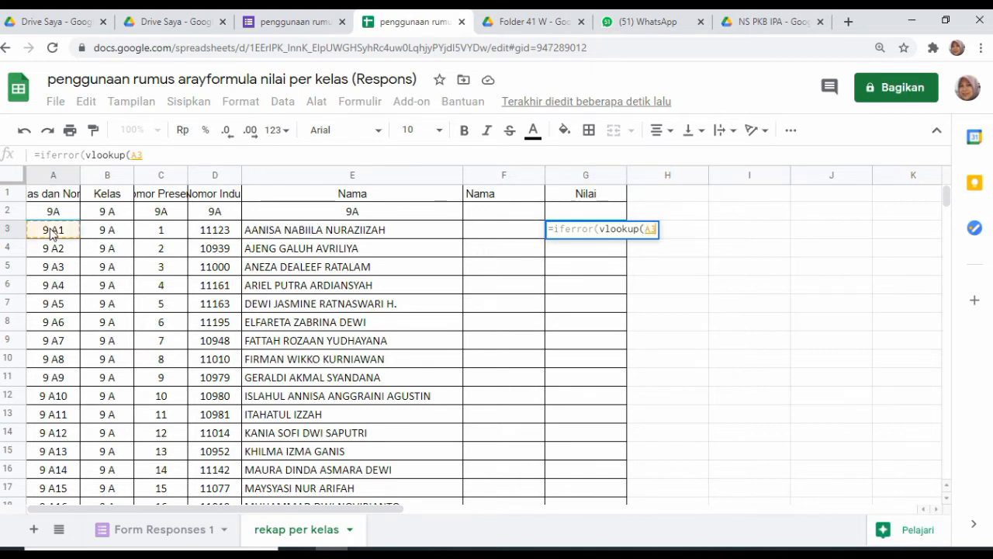
pyautogui.write(';')
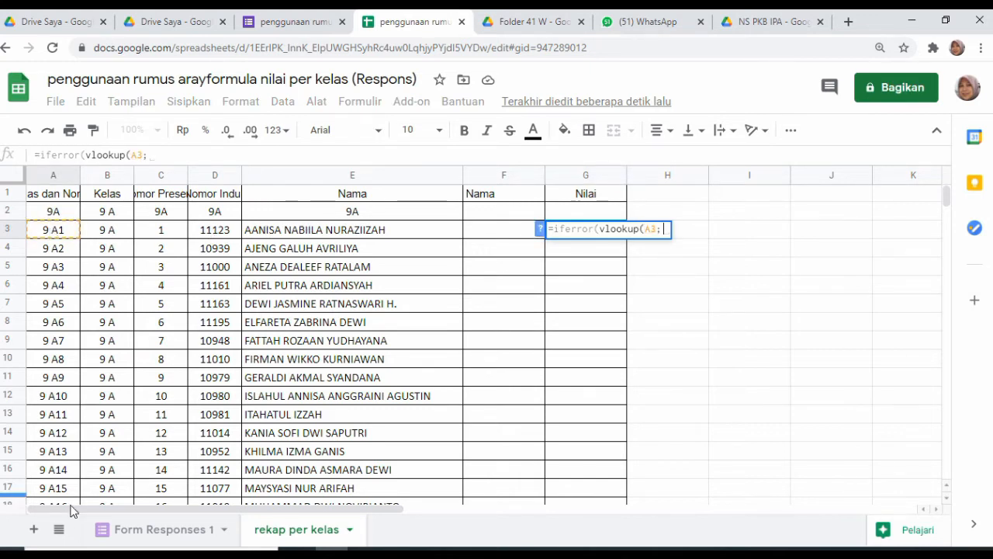
# Step: Complete the G3 formula with columns F:H of Form Responses 1, column index 2, 0 for exact match and "" as the IFERROR fallback
pyautogui.click(122, 533)
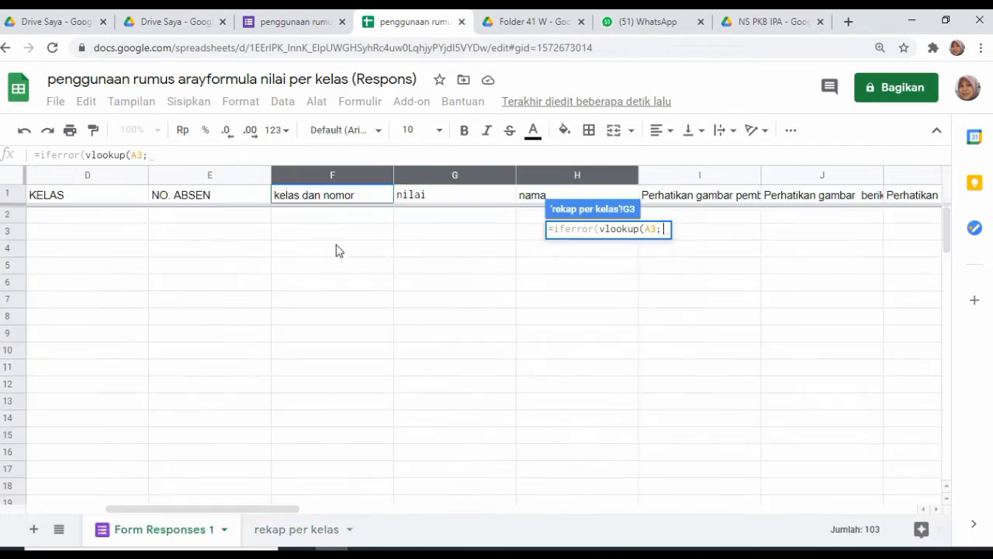
pyautogui.click(332, 177)
pyautogui.moveTo(448, 183); pyautogui.dragTo(567, 191)
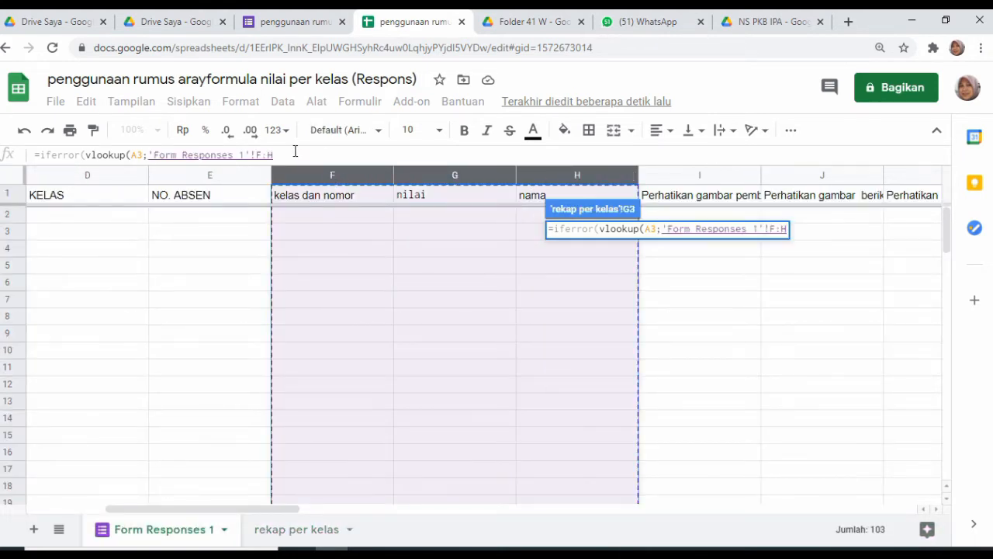
pyautogui.write(';2')
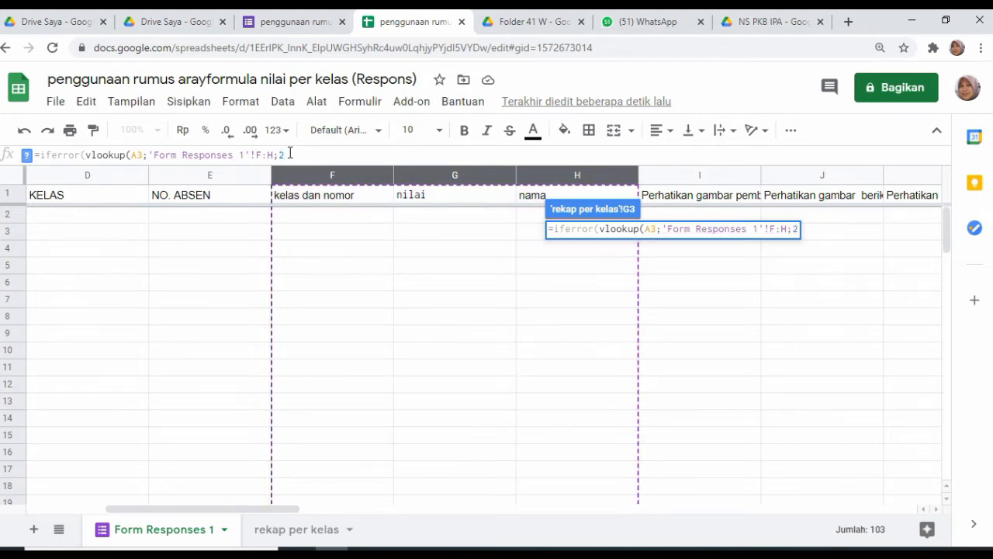
pyautogui.write(';')
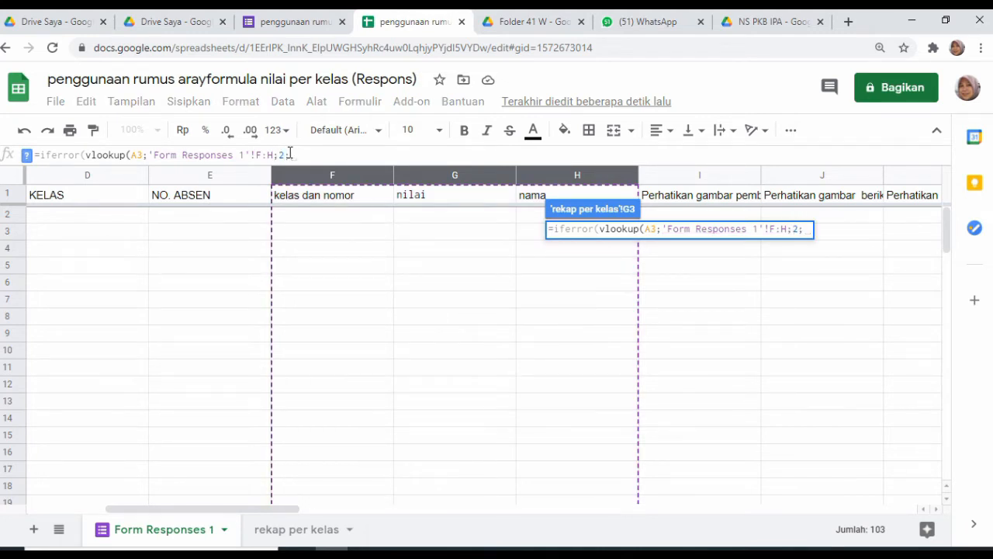
pyautogui.write('0)')
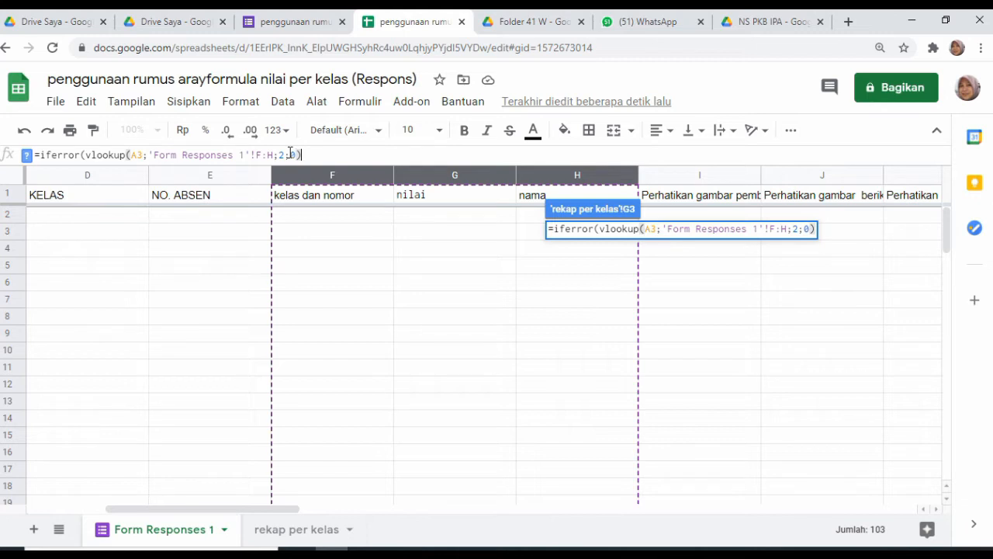
pyautogui.write(';')
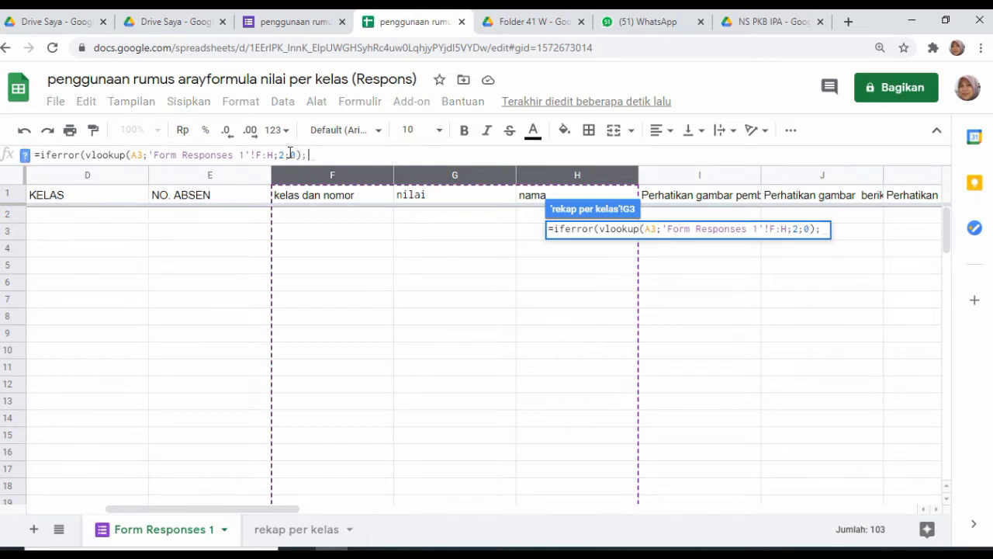
pyautogui.write('""')
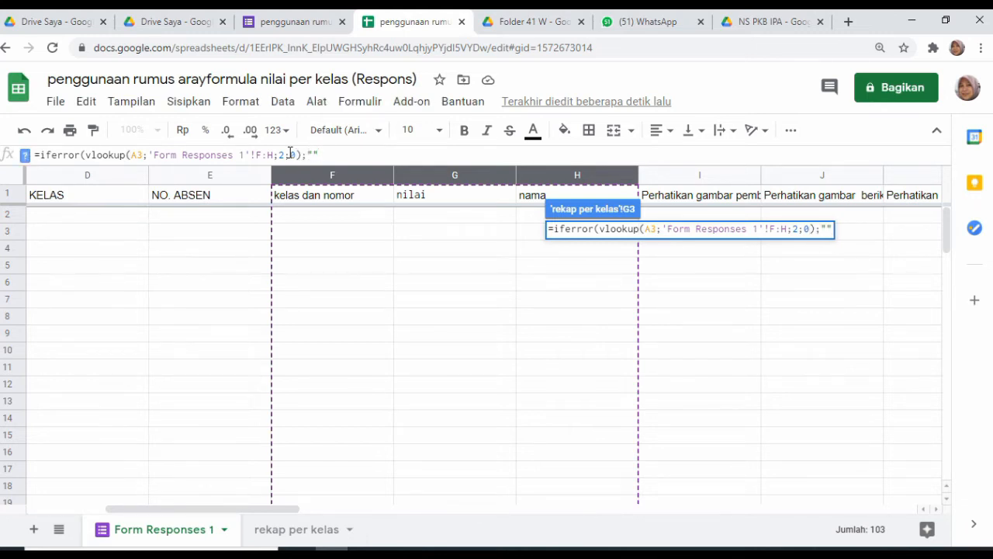
pyautogui.write(')')
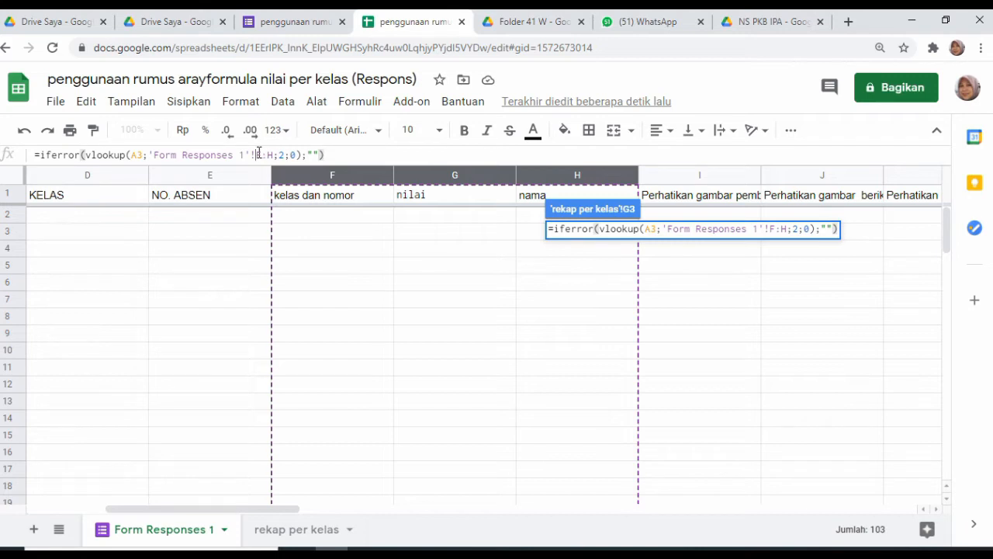
# Step: Make the G3 lookup range absolute as $F:$H and enter the formula
pyautogui.write('$')
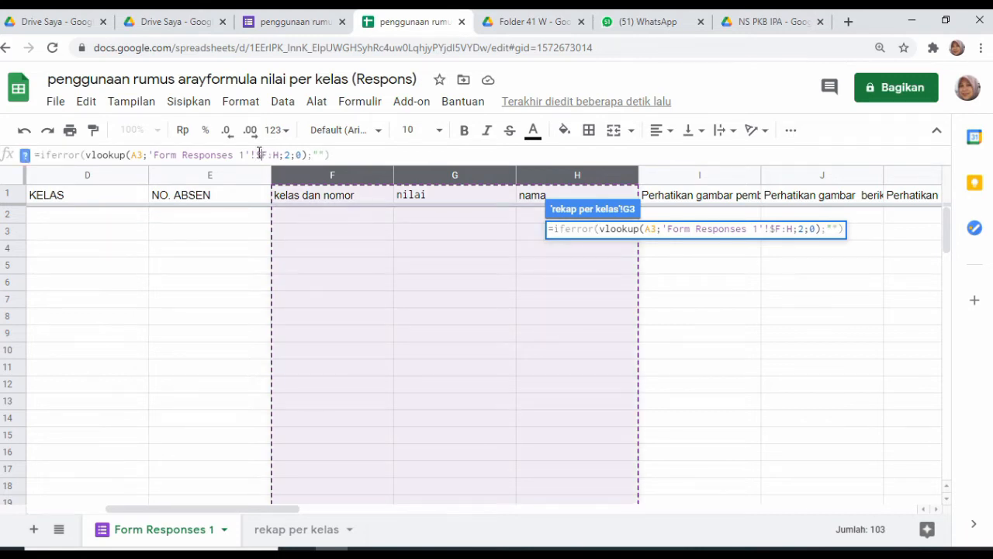
pyautogui.write('$')
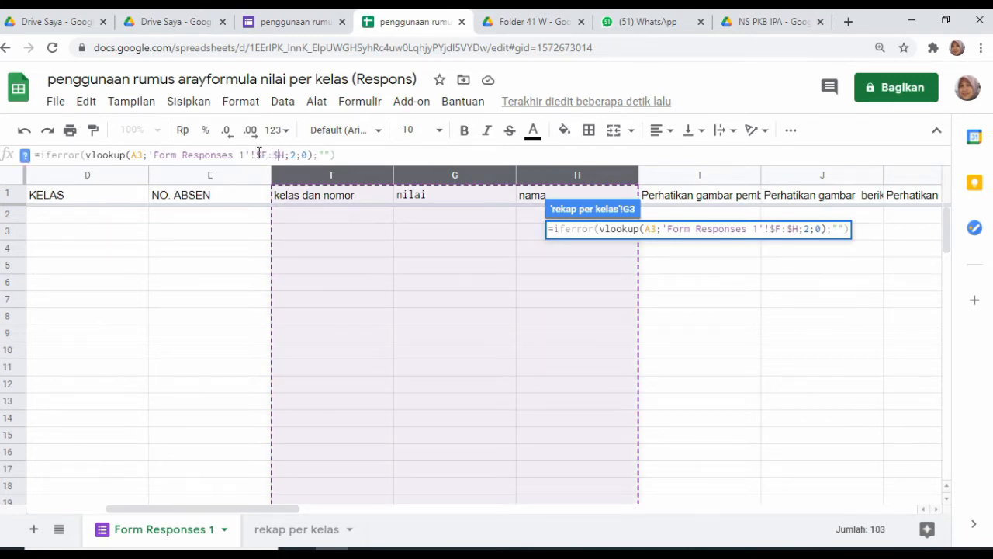
pyautogui.press('Return')
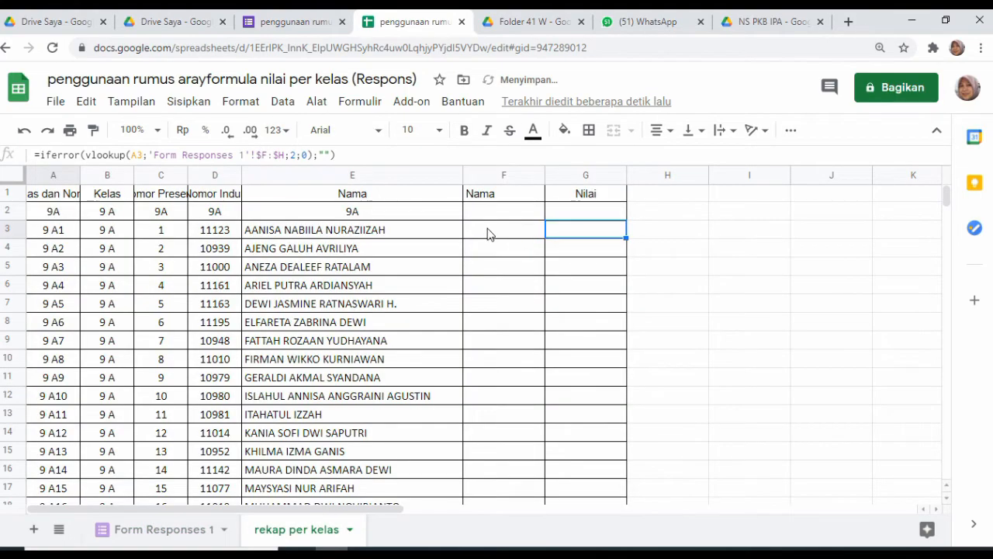
# Step: Fill the F3:G3 formulas down the Nama and Nilai columns through row 273, the last student
pyautogui.moveTo(488, 231); pyautogui.dragTo(572, 326)
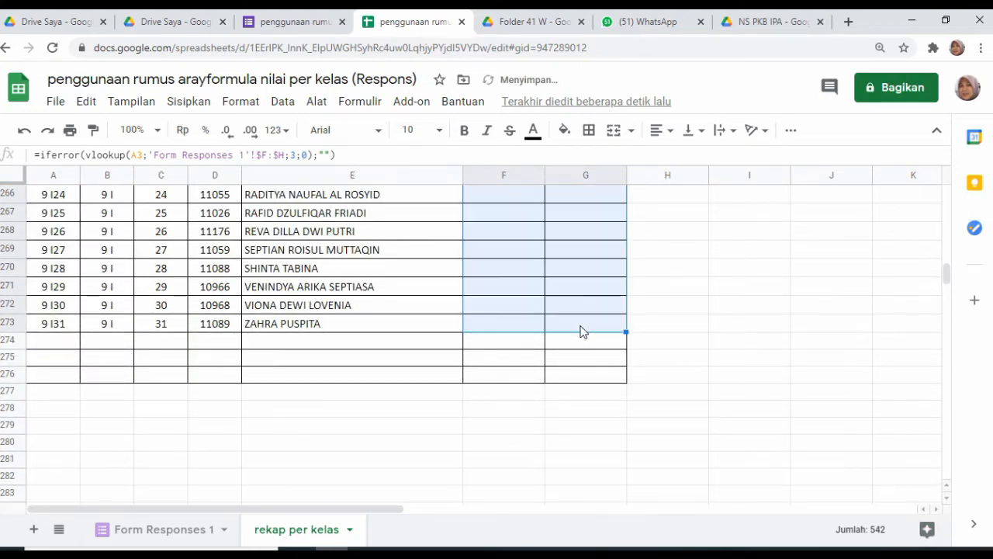
pyautogui.click(581, 329)
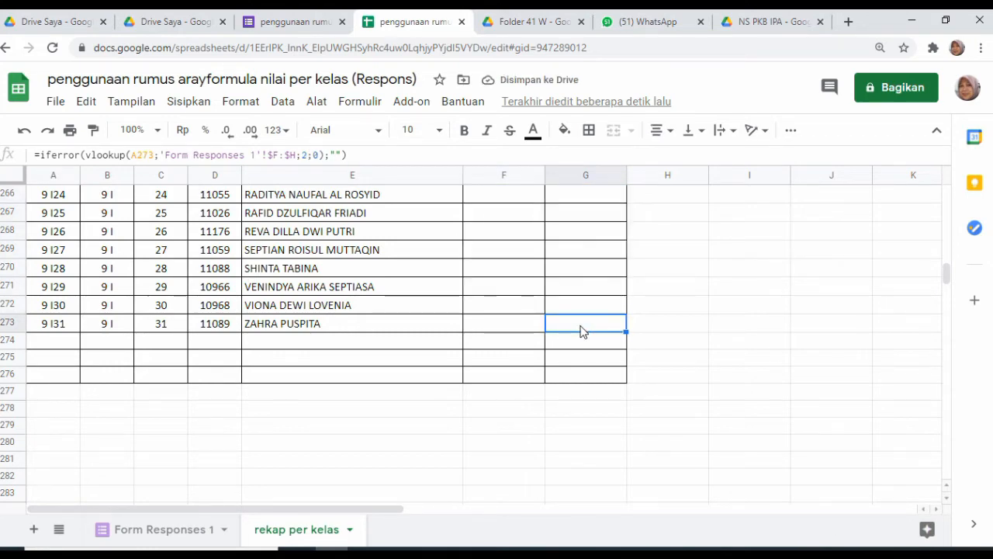
# Step: Enlarge the page and compare the copied Nama and Nilai formulas in row 272, checking their search key and column index
pyautogui.hotkey('ctrl', '+')
pyautogui.hotkey('ctrl', '+')
pyautogui.hotkey('ctrl', '+')
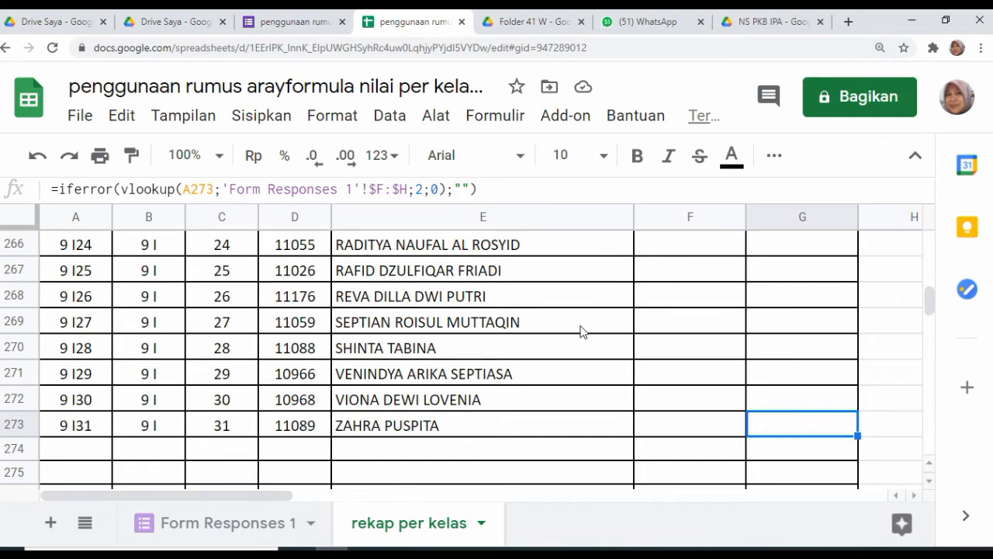
pyautogui.hotkey('ctrl', '+')
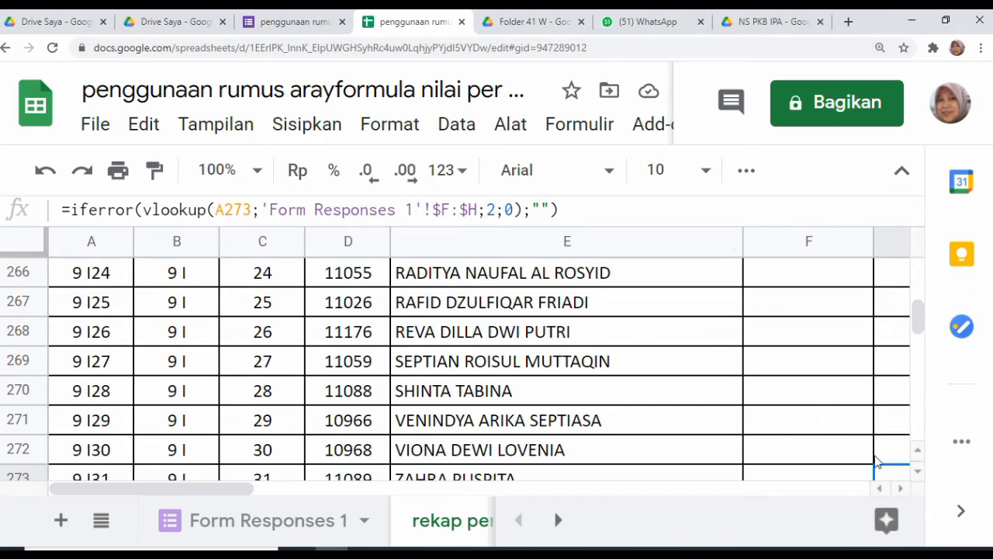
pyautogui.click(832, 454)
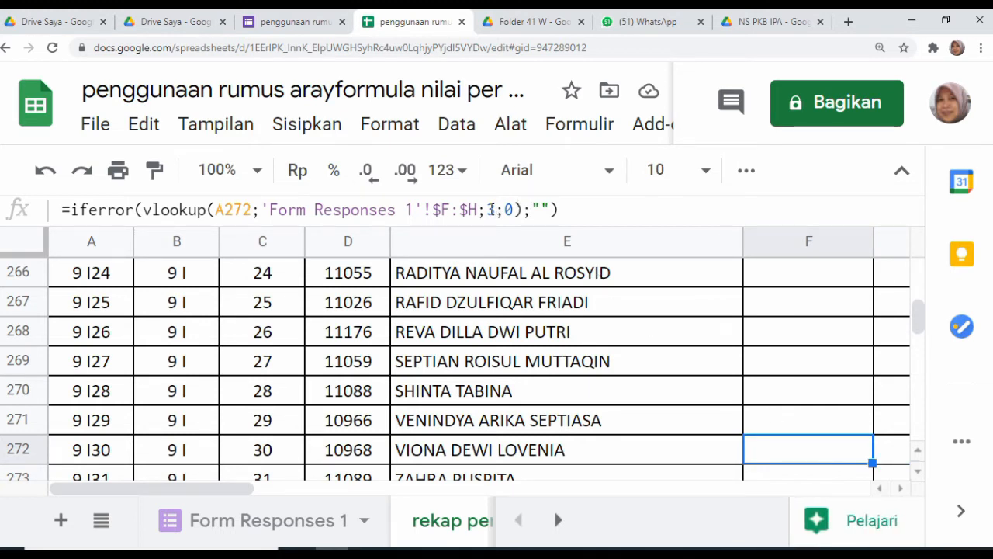
pyautogui.click(887, 455)
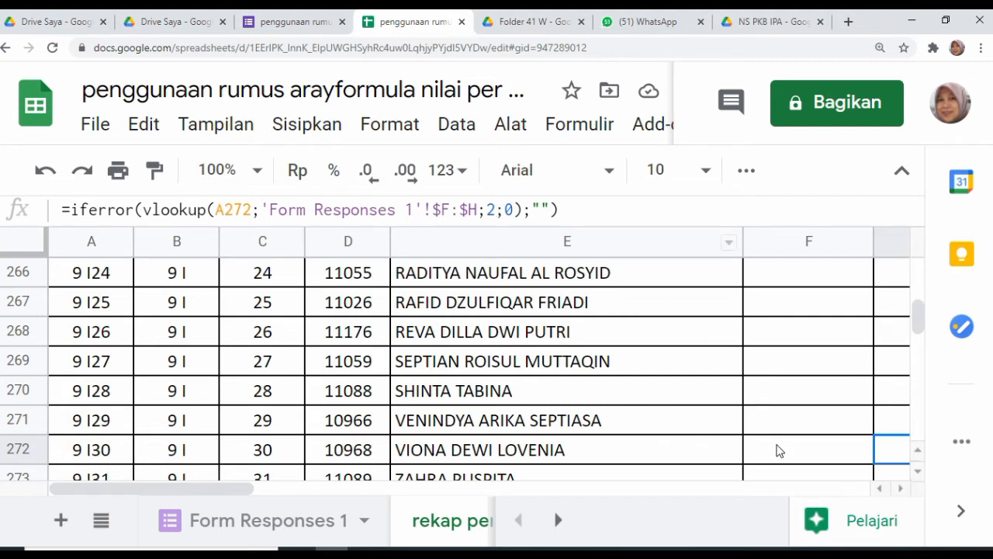
pyautogui.click(779, 451)
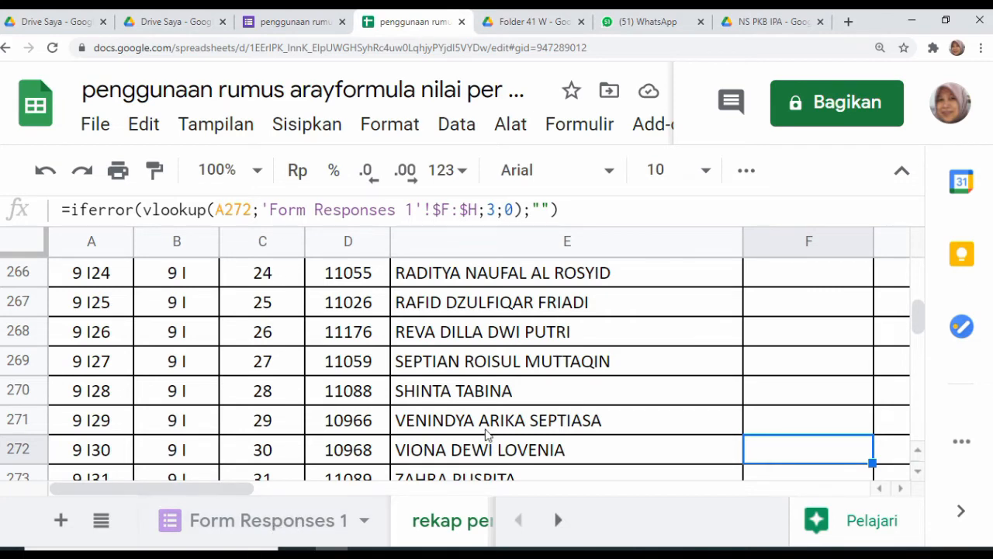
pyautogui.click(634, 394)
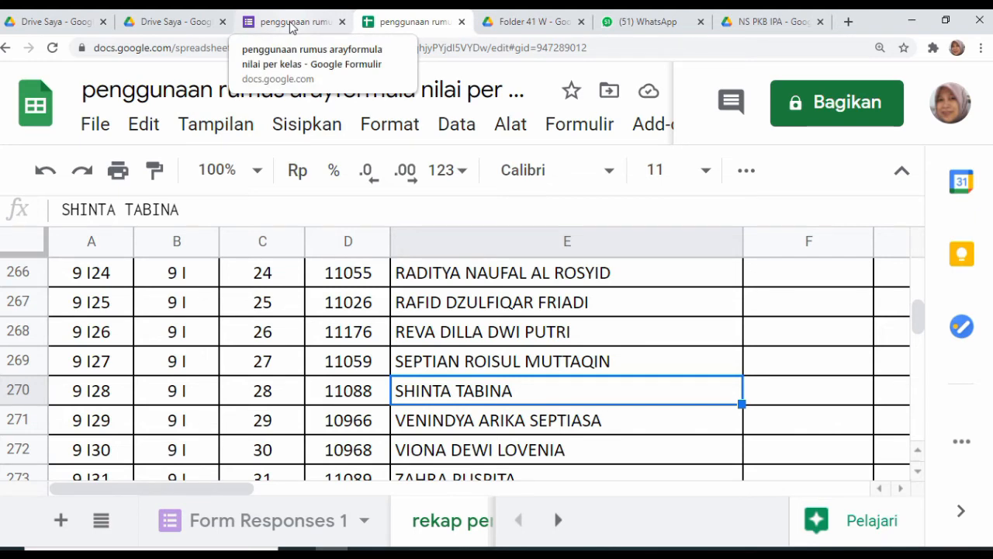
pyautogui.click(456, 363)
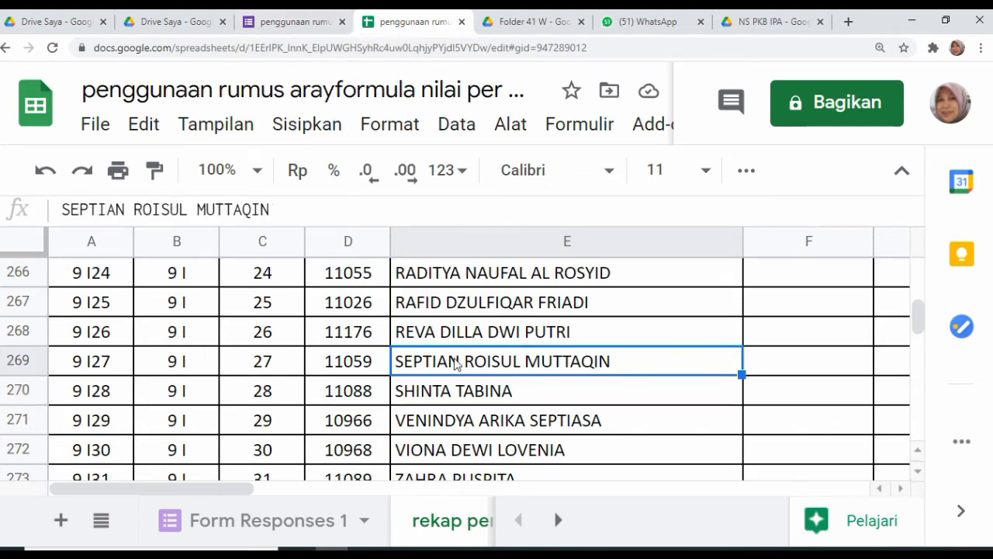
# Step: Switch to the Google Form, preview it as a respondent and advance past the Petunjuk Umum page to the identity page
pyautogui.hotkey('ctrl', '-')
pyautogui.hotkey('ctrl', '-')
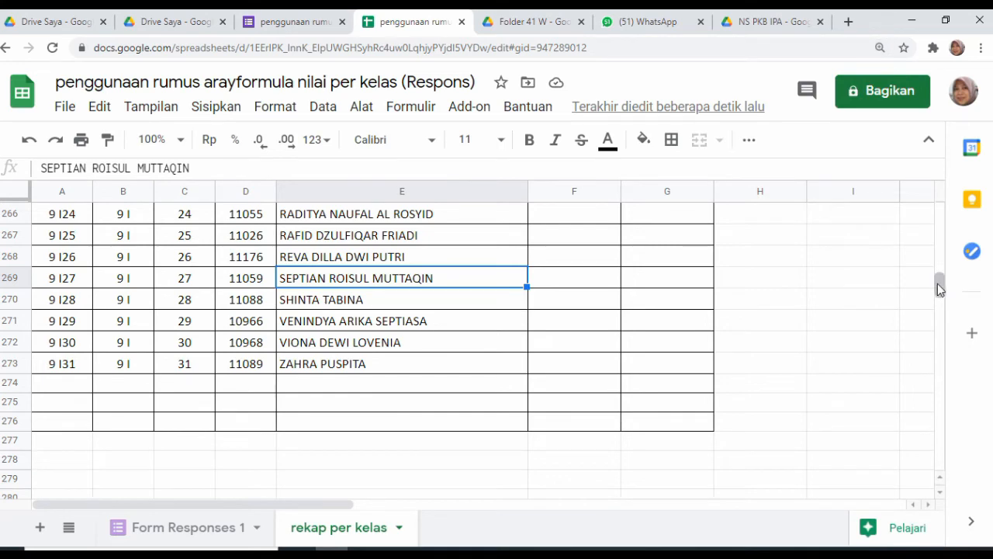
pyautogui.moveTo(939, 284); pyautogui.dragTo(949, 212)
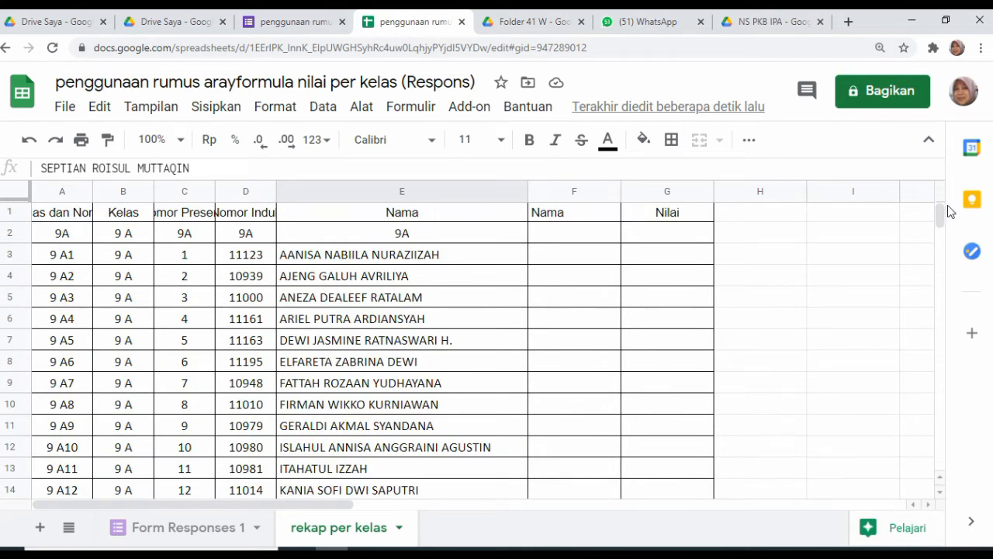
pyautogui.click(301, 24)
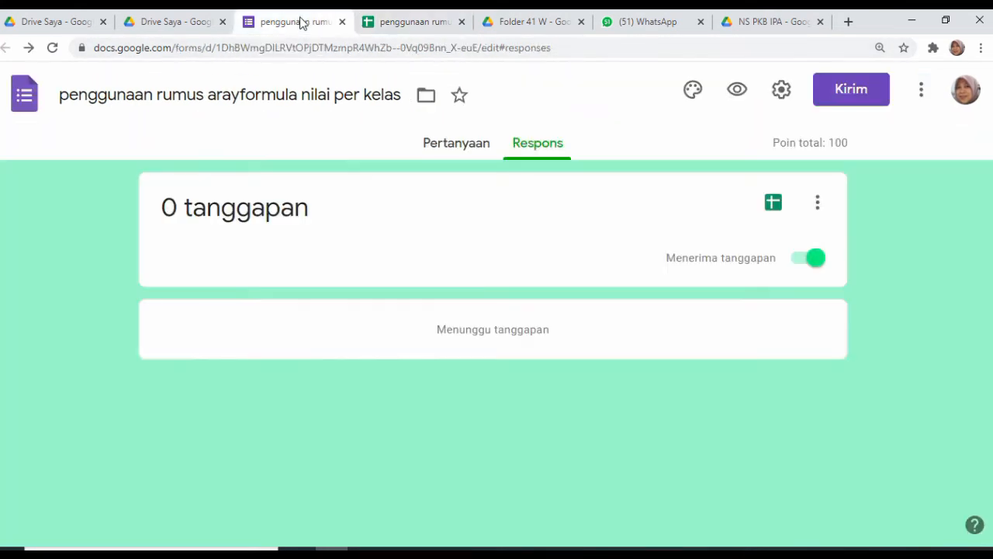
pyautogui.click(738, 92)
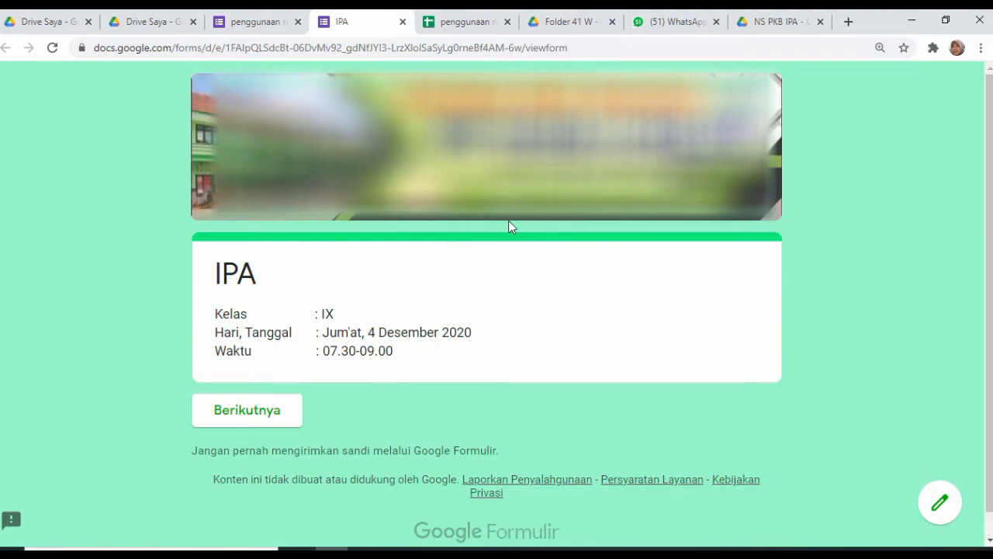
pyautogui.click(227, 415)
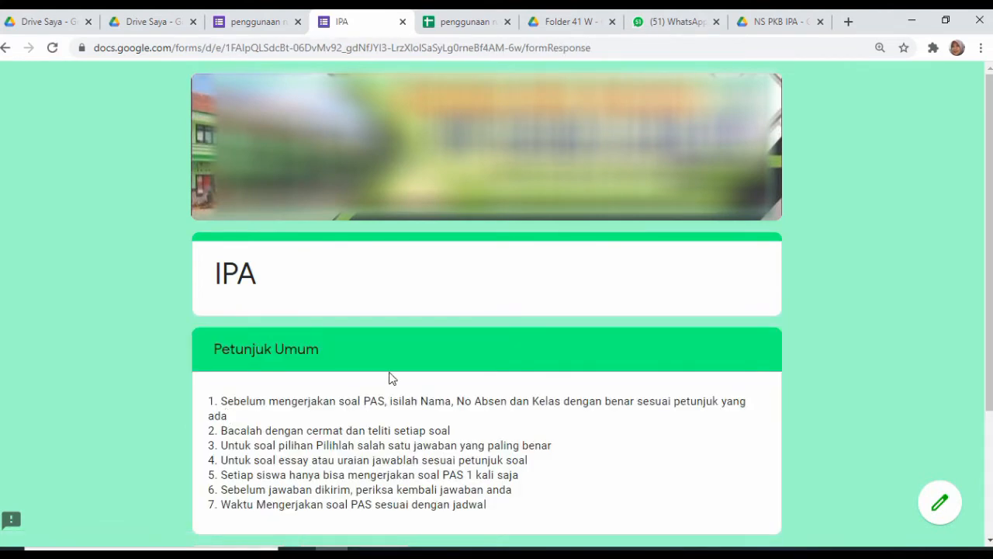
pyautogui.hotkey('ctrl', '-')
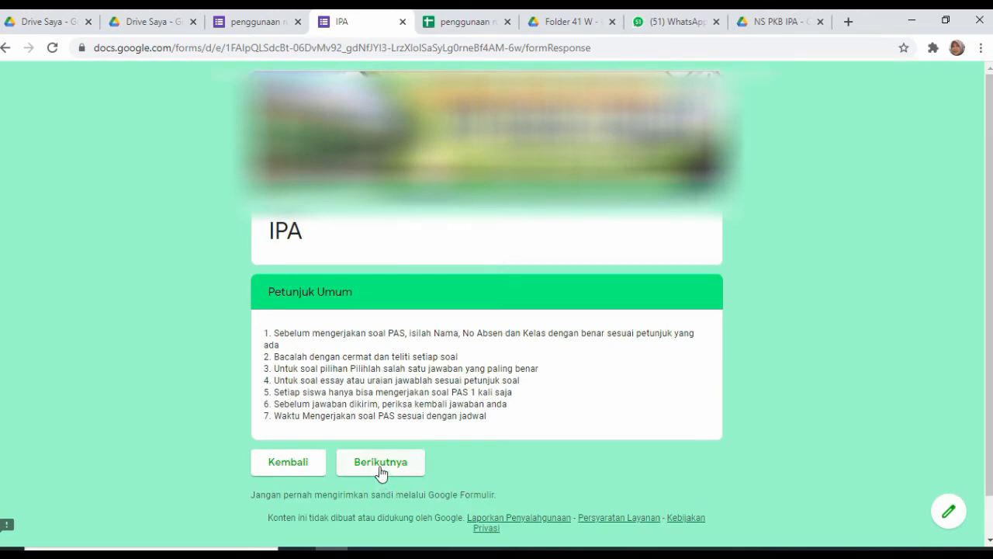
pyautogui.click(381, 470)
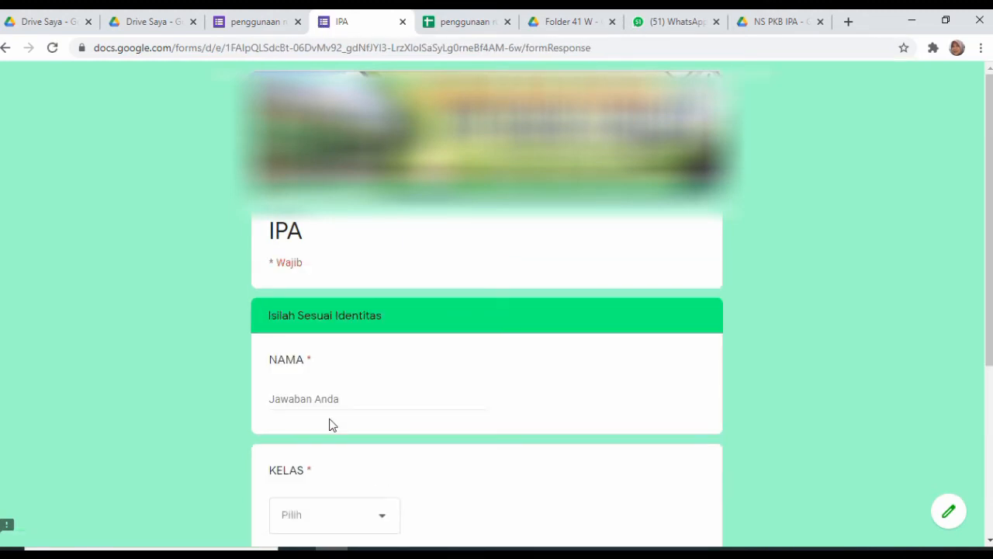
# Step: Check the class 9 A student list in the recap sheet and enter the third student's first name in the form's NAMA field
pyautogui.click(312, 397)
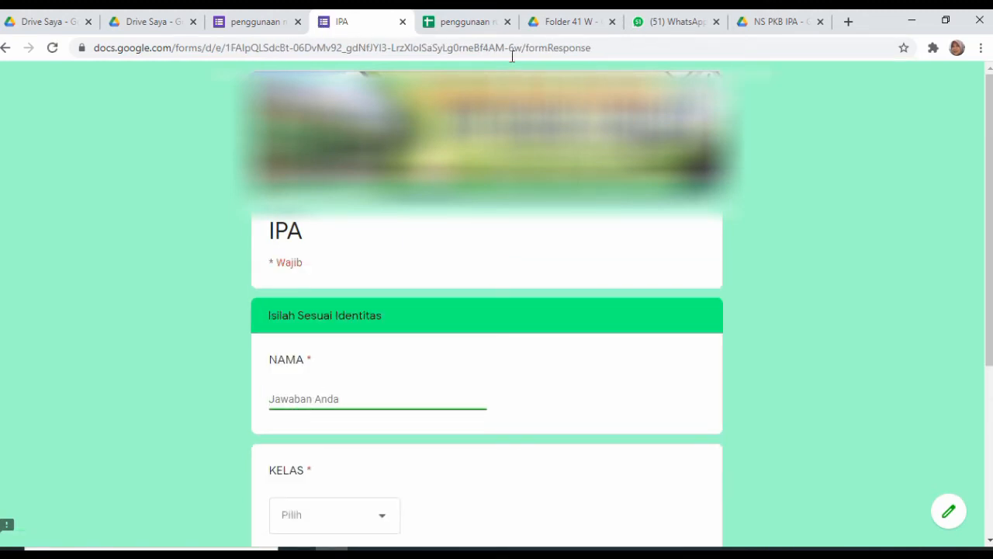
pyautogui.click(469, 24)
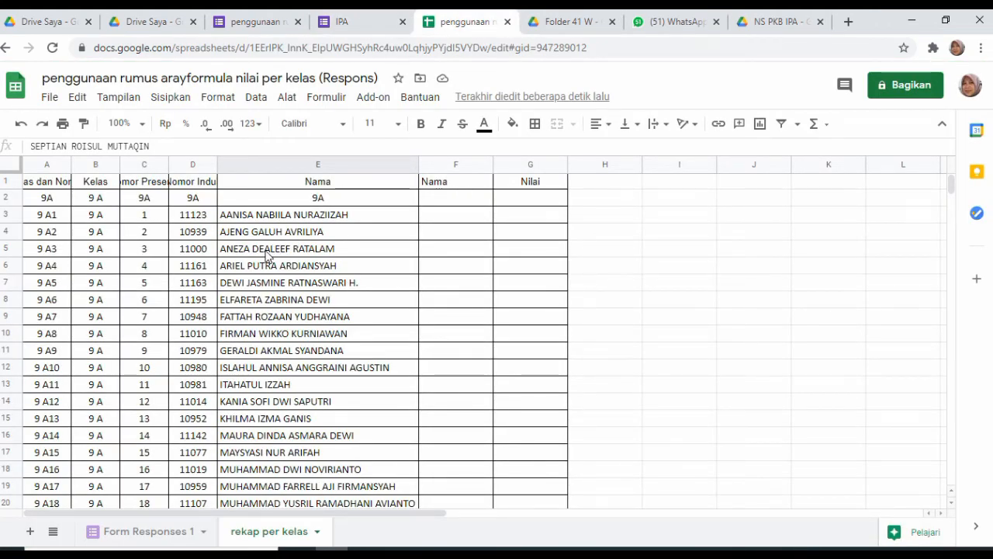
pyautogui.click(346, 23)
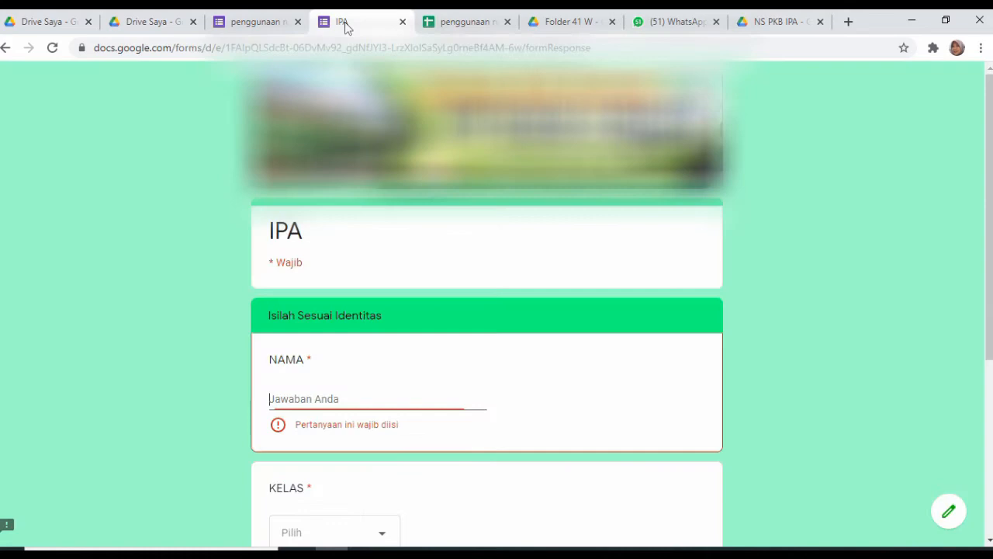
pyautogui.click(397, 398)
pyautogui.write('aneza')
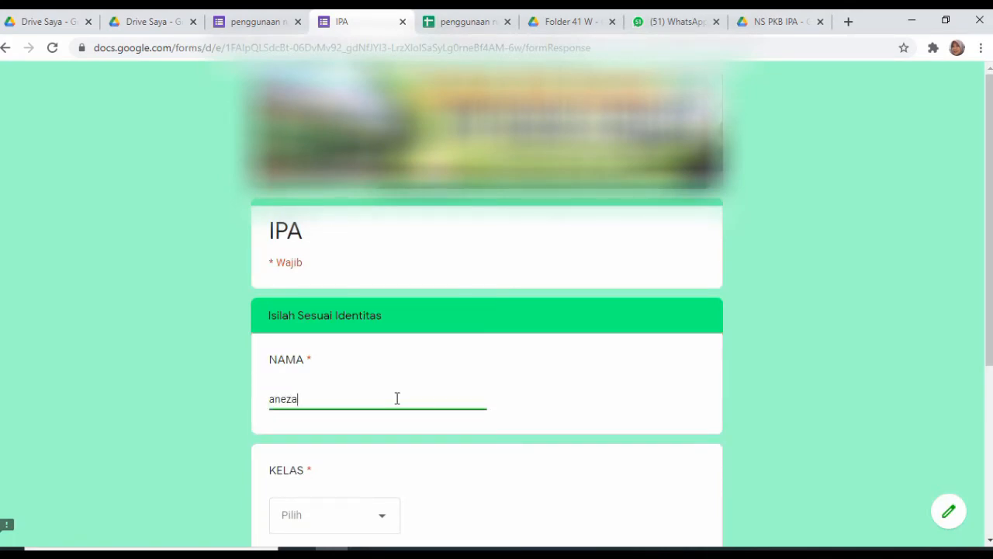
# Step: Set KELAS to 9 A and NO. ABSEN to 3, and continue to the question page
pyautogui.click(379, 520)
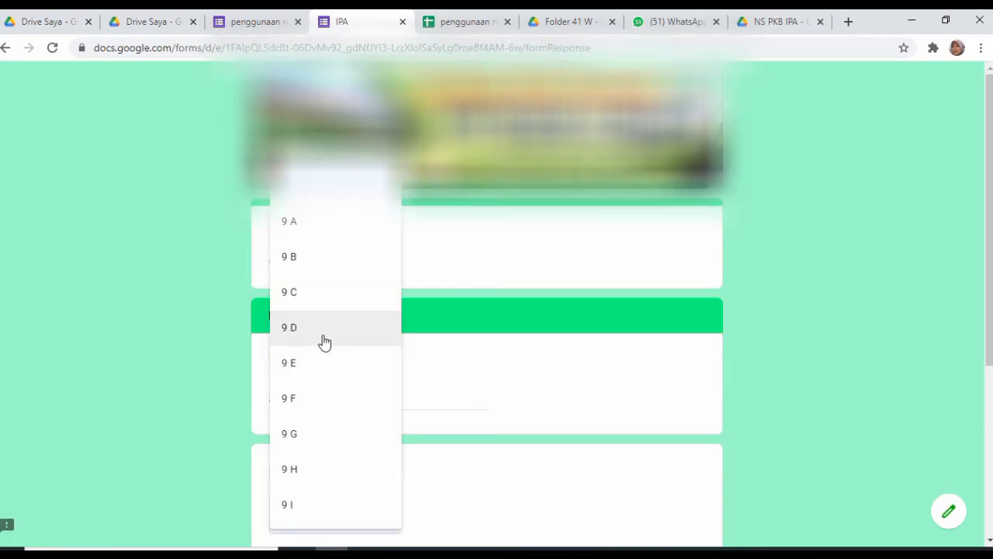
pyautogui.click(289, 224)
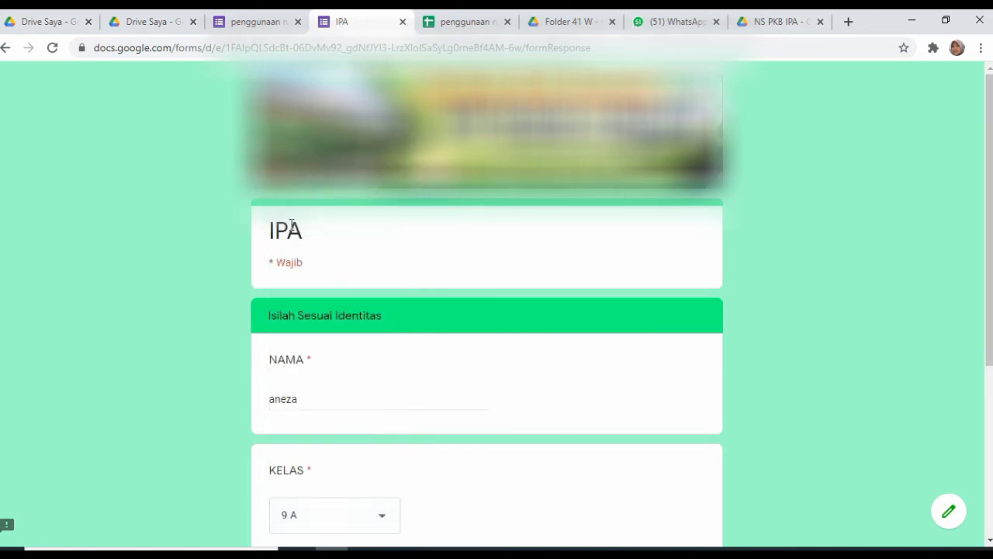
pyautogui.scroll(-3, 291, 224)
pyautogui.click(386, 356)
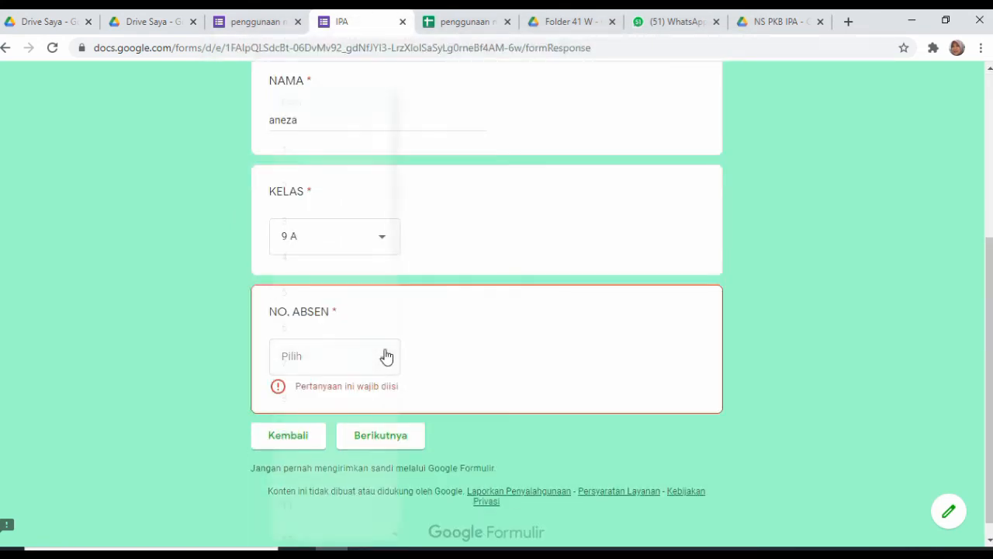
pyautogui.click(290, 224)
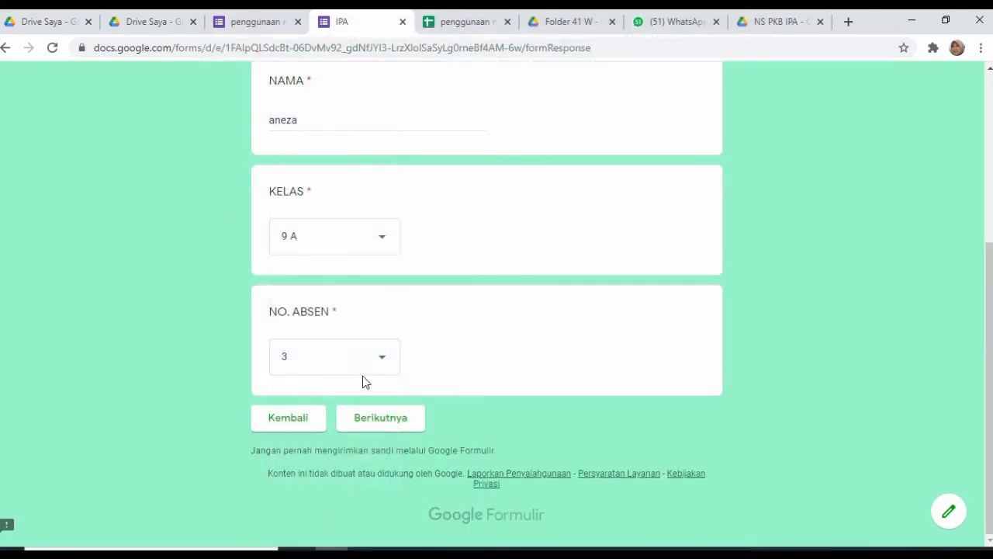
pyautogui.click(369, 422)
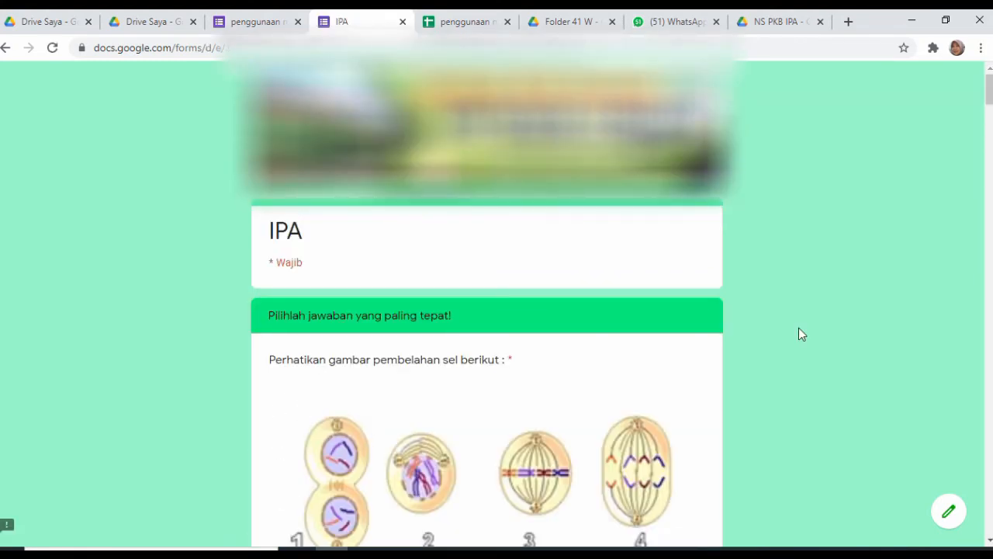
# Step: Answer the first three questions with 1, Spermatosit primer dan sperma, and Berkembangnya janin, tempat fertilisasi dan pembentukan ovum
pyautogui.hotkey('ctrl', '-')
pyautogui.hotkey('ctrl', '-')
pyautogui.hotkey('ctrl', '-')
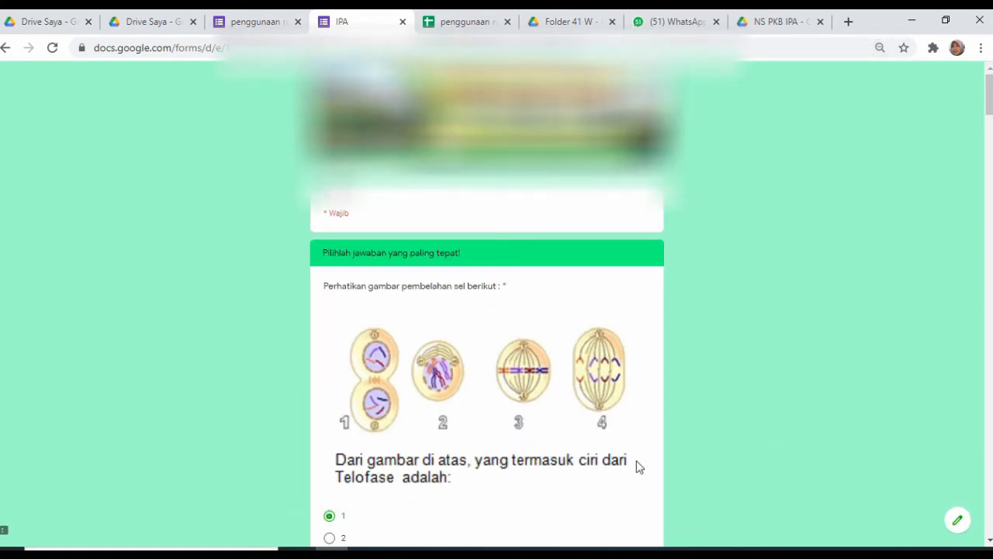
pyautogui.scroll(-5, 637, 466)
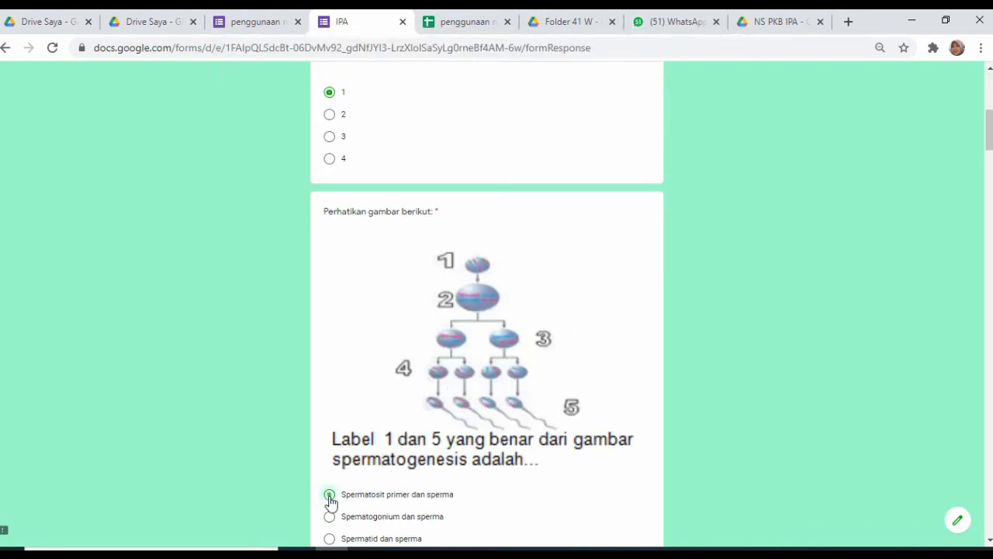
pyautogui.scroll(-5, 330, 500)
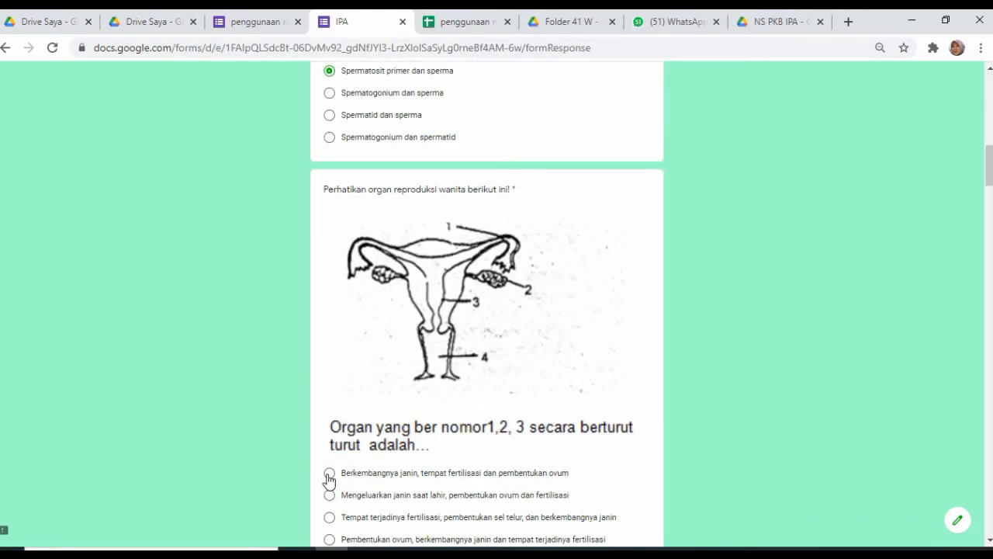
pyautogui.click(329, 473)
# Step: Answer Sipilis for the disease question, Fragmentasi for animal reproduction and "Sporofit, sperma, protalium" for the fern life cycle
pyautogui.scroll(-5, 329, 478)
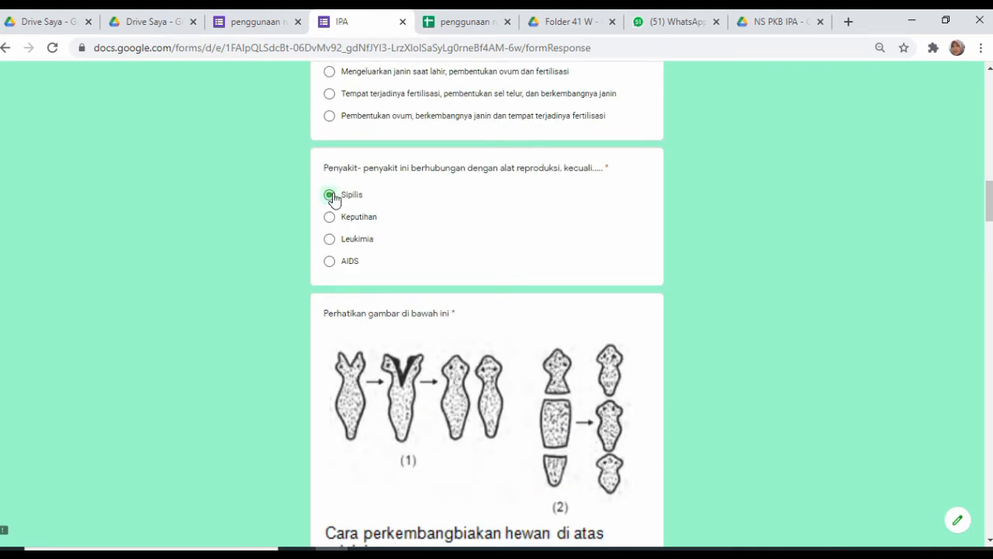
pyautogui.scroll(-5, 332, 198)
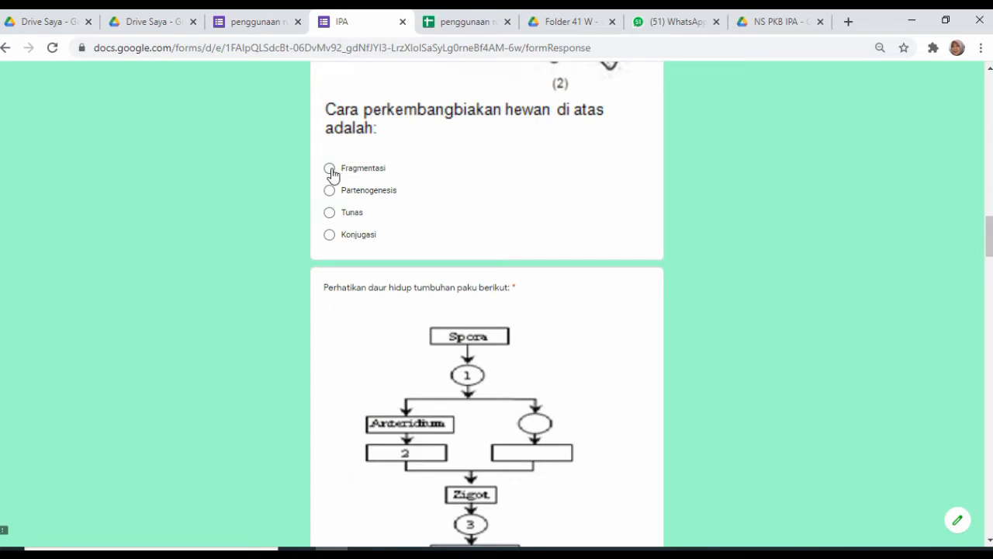
pyautogui.scroll(-5, 336, 362)
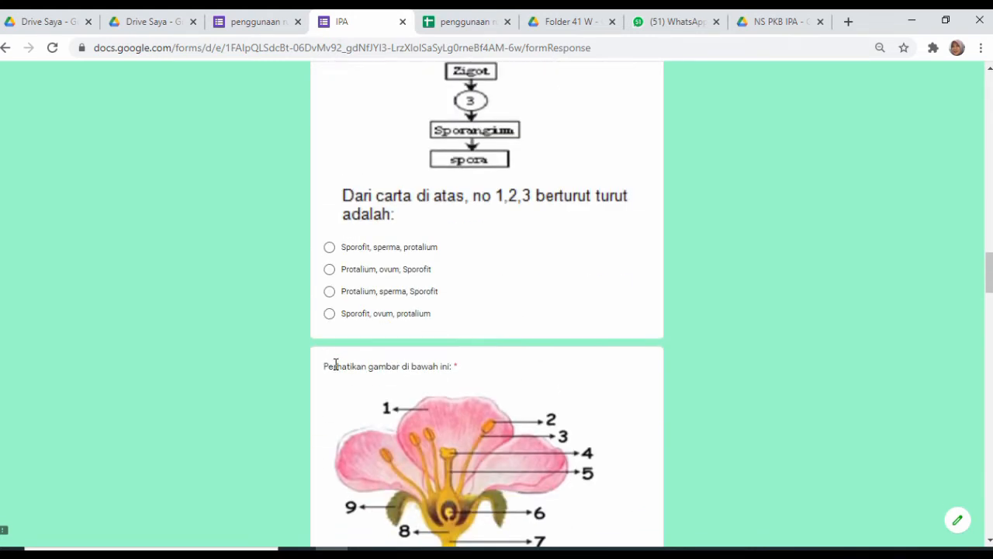
pyautogui.click(329, 247)
# Step: Answer 1,2,3 for the flower question, 1 for the cattle ratio, A for gene K and "memerlukan lebih banyak udara" for the bean question
pyautogui.scroll(-5, 329, 247)
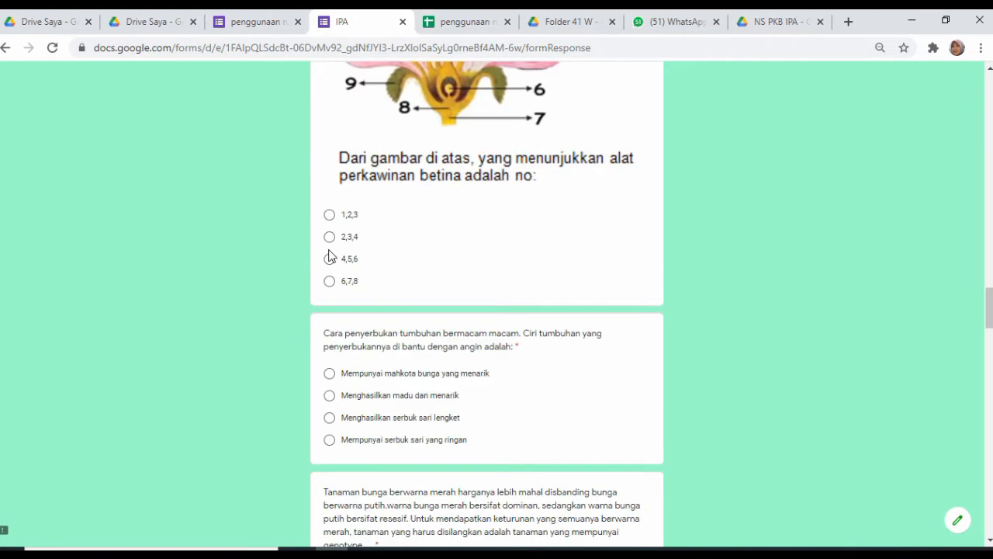
pyautogui.scroll(-5, 330, 217)
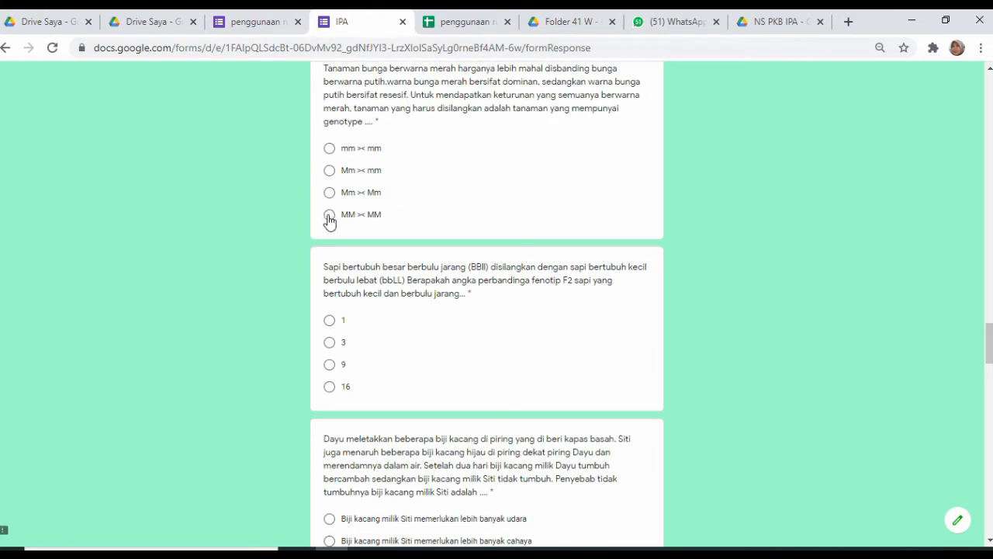
pyautogui.click(330, 324)
pyautogui.scroll(-5, 329, 522)
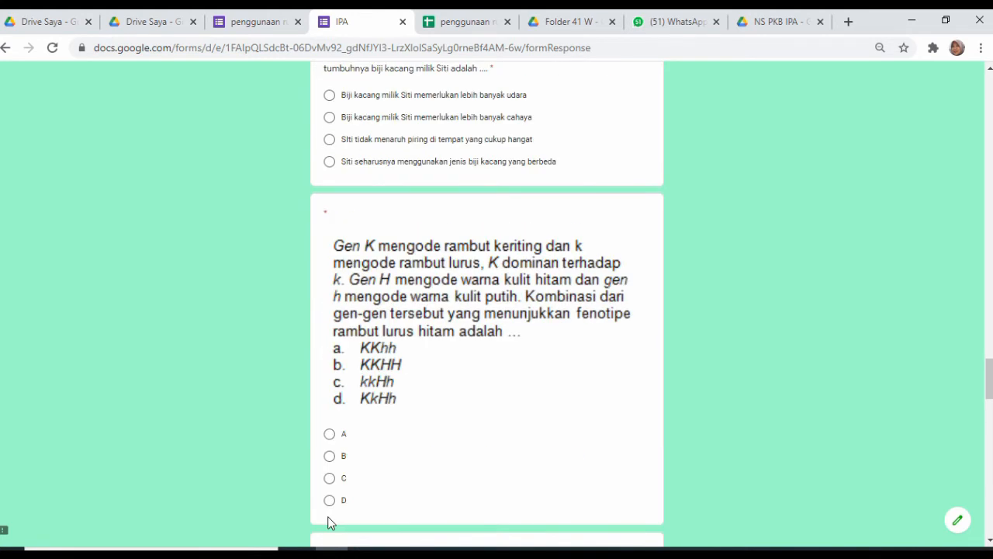
pyautogui.click(330, 434)
pyautogui.click(332, 98)
# Step: Answer 18 ohm for the series resistance, 2 N for the Coulomb force and Isolator for the current-carrying materials question
pyautogui.scroll(-5, 331, 116)
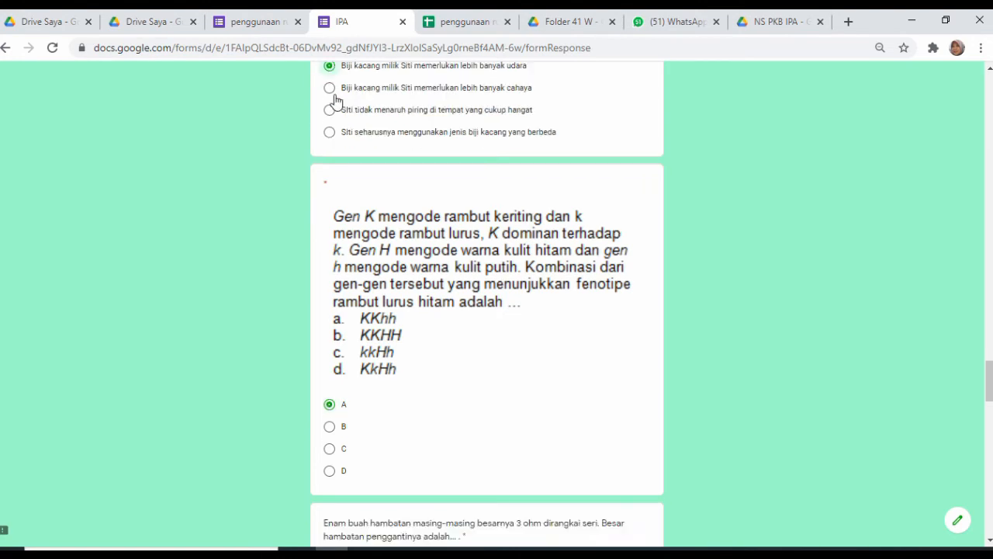
pyautogui.click(329, 171)
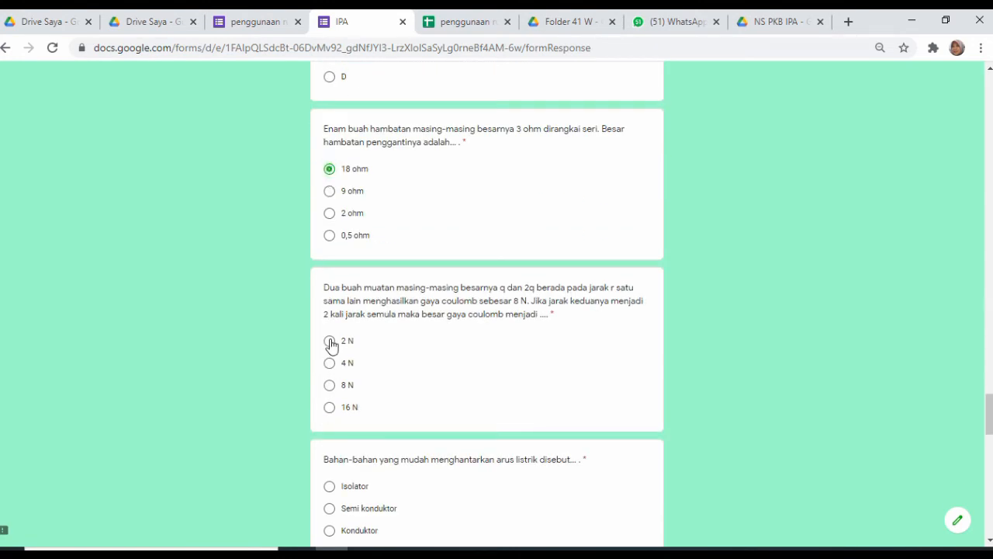
pyautogui.click(330, 341)
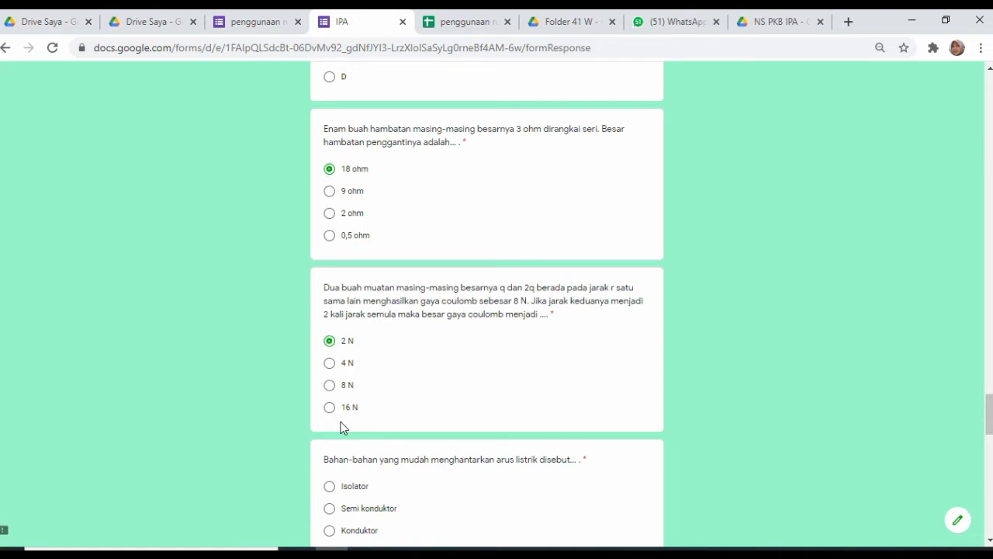
pyautogui.click(329, 487)
# Step: Answer Medan listrik for the electric force area, 150 joule for the device's energy and Rp.140,00 for the lamp's electricity cost
pyautogui.scroll(-5, 329, 489)
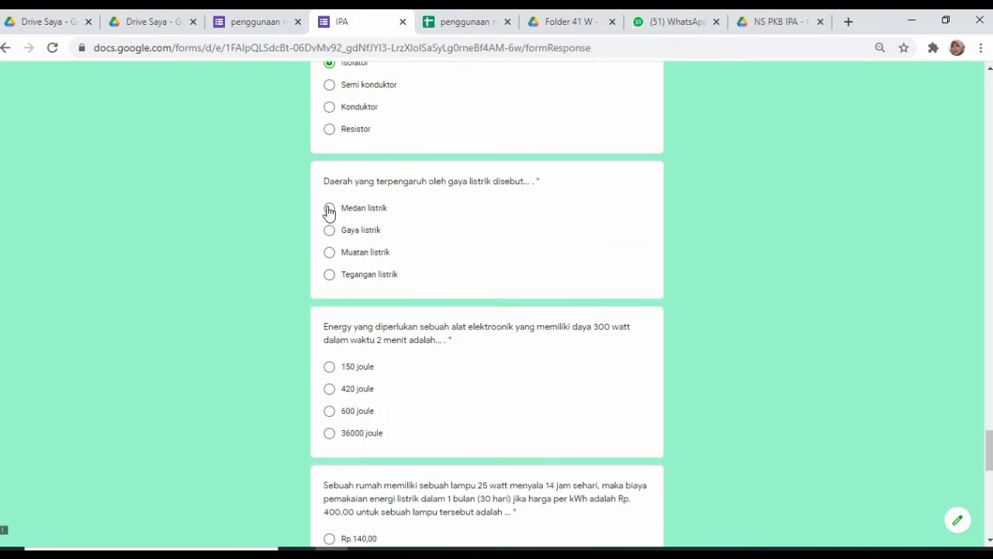
pyautogui.click(329, 210)
pyautogui.click(329, 369)
pyautogui.click(329, 538)
# Step: Choose the first answers for the Kirchhoff circuit (kabel C) and the energy change (kipas angin), and try to submit the form
pyautogui.scroll(-5, 330, 541)
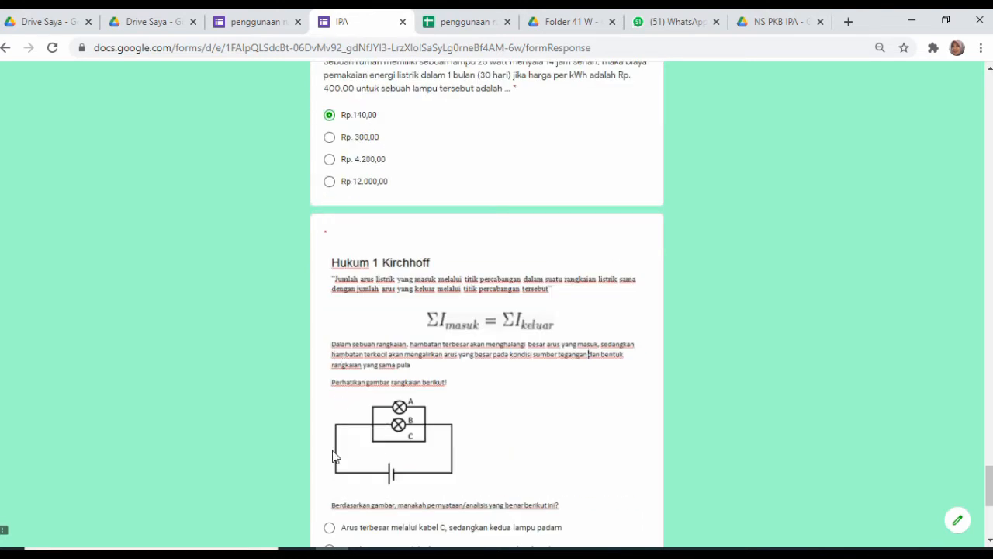
pyautogui.click(330, 529)
pyautogui.scroll(-4, 330, 528)
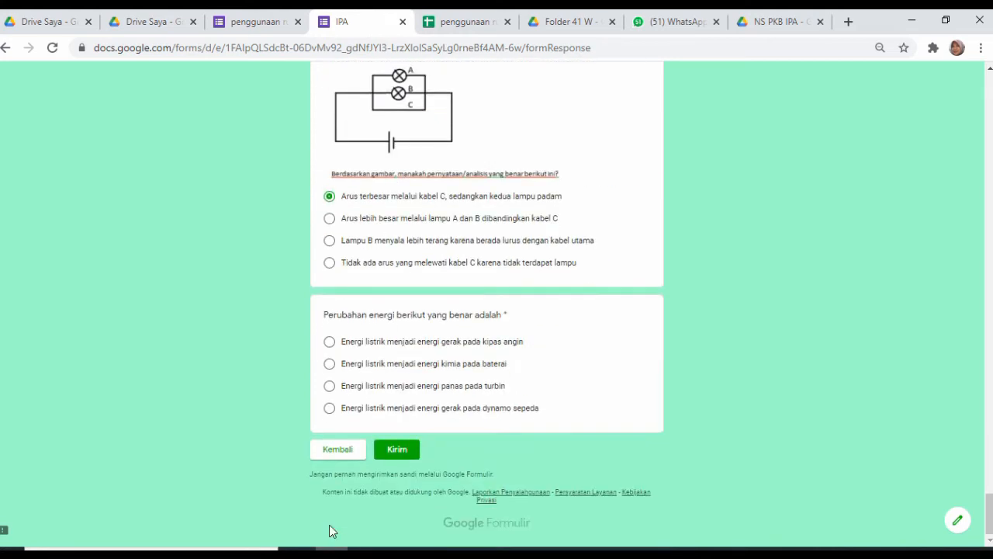
pyautogui.click(329, 343)
pyautogui.click(396, 450)
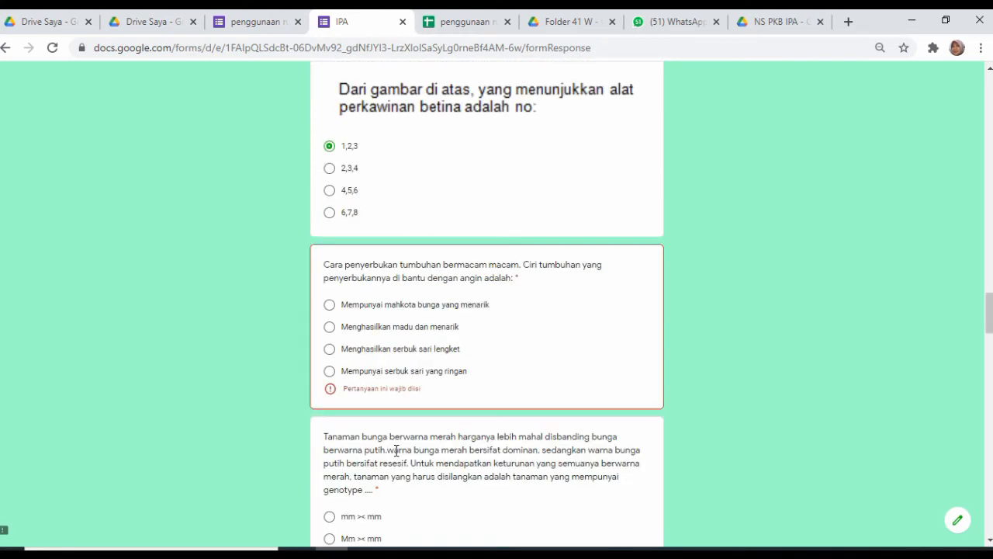
# Step: Answer the skipped wind-pollination question with "Mempunyai mahkota bunga yang menarik" and submit the form
pyautogui.click(330, 305)
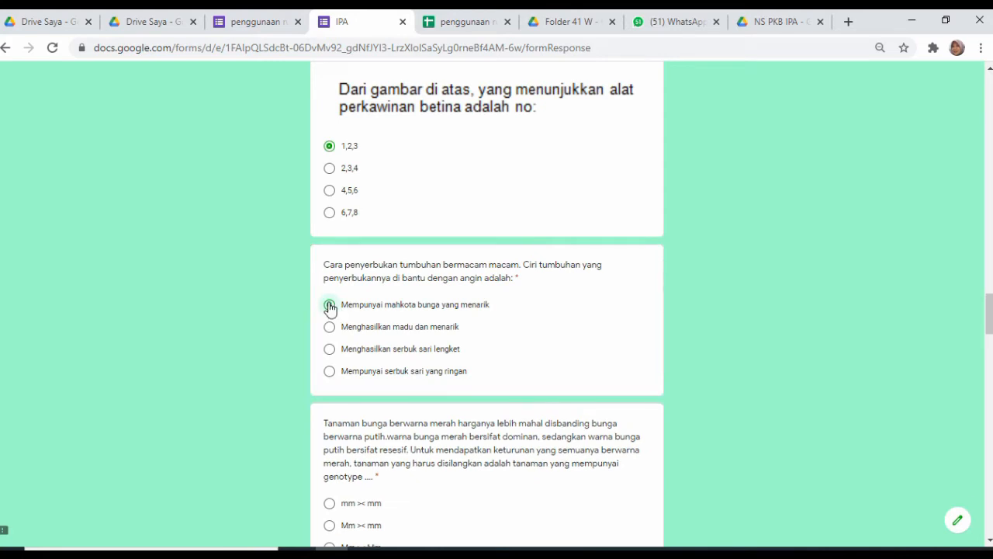
pyautogui.scroll(-15, 330, 306)
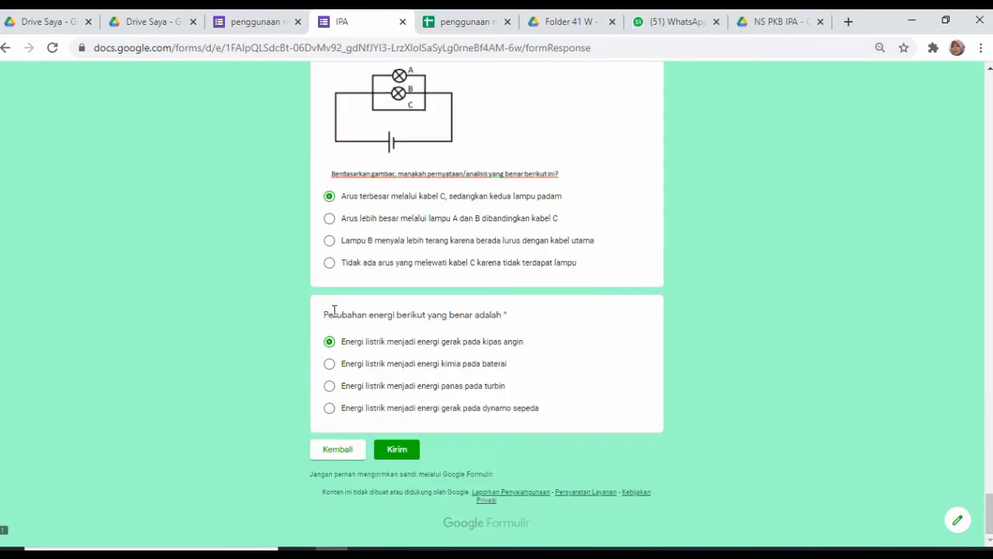
pyautogui.click(396, 450)
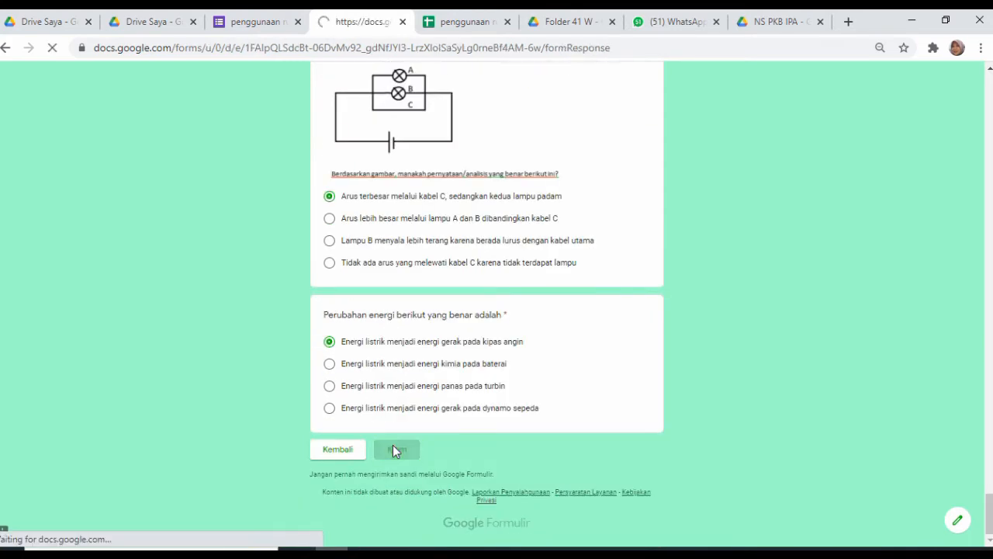
# Step: Switch to the response spreadsheet and check the submitted response's name and score on the Form Responses 1 and rekap per kelas sheets
pyautogui.click(454, 28)
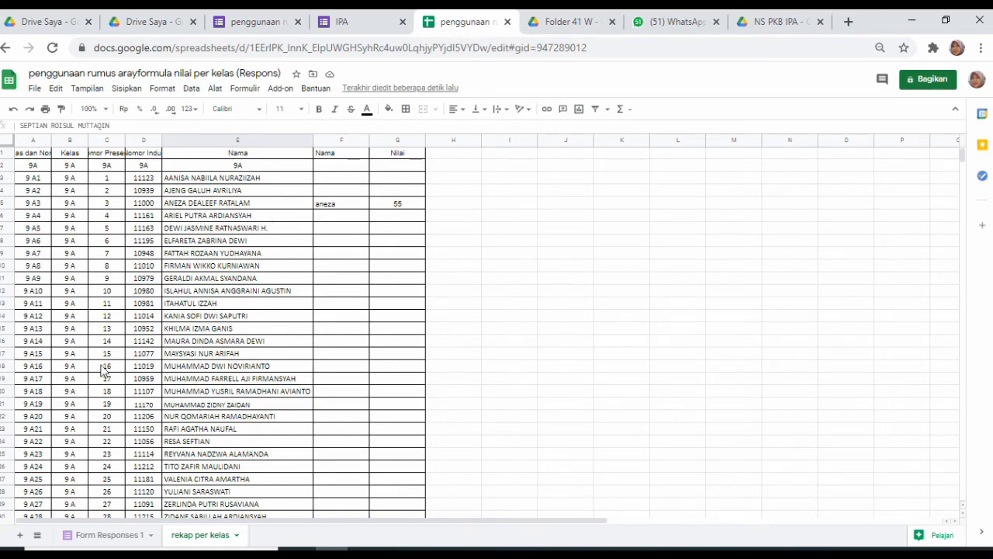
pyautogui.click(83, 534)
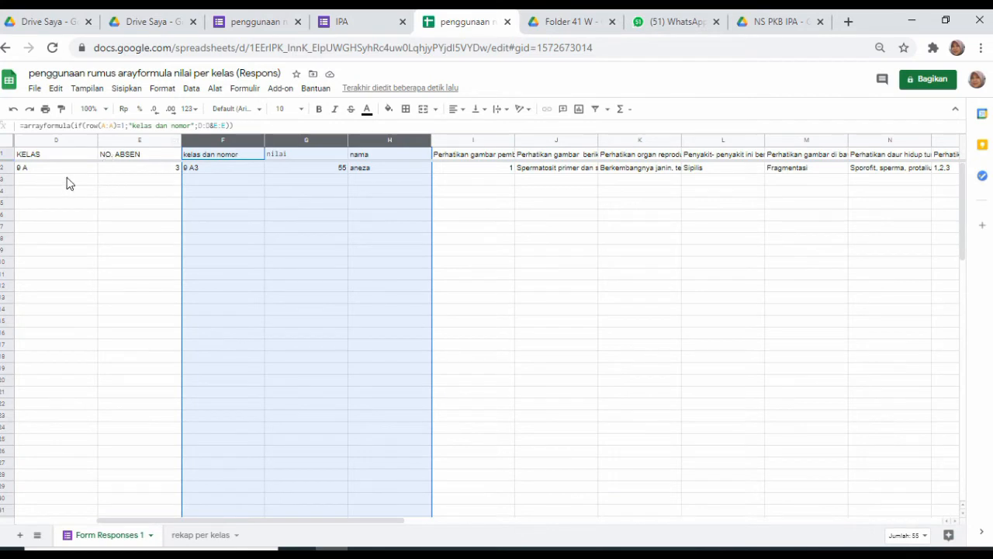
pyautogui.click(318, 171)
pyautogui.hotkey('ctrl', '+')
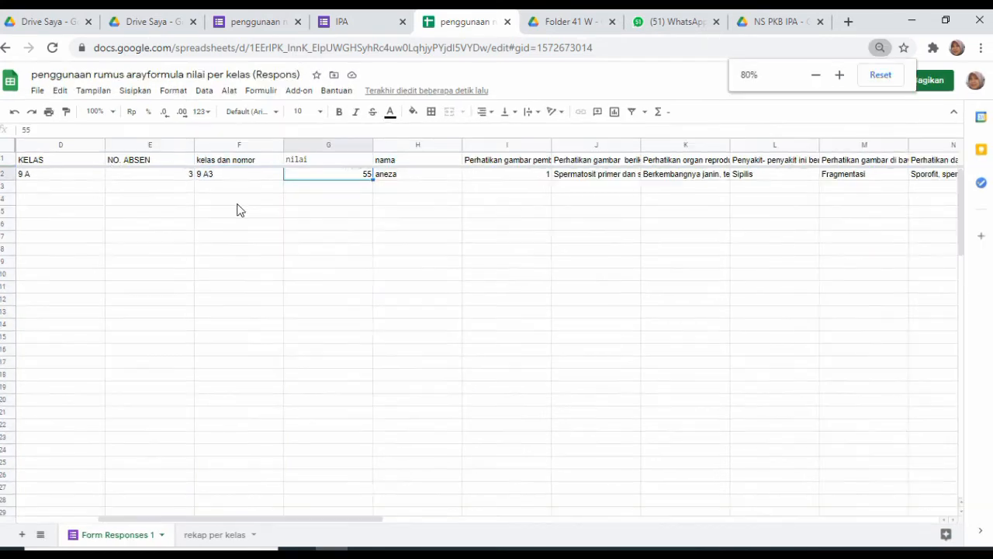
pyautogui.hotkey('ctrl', '+')
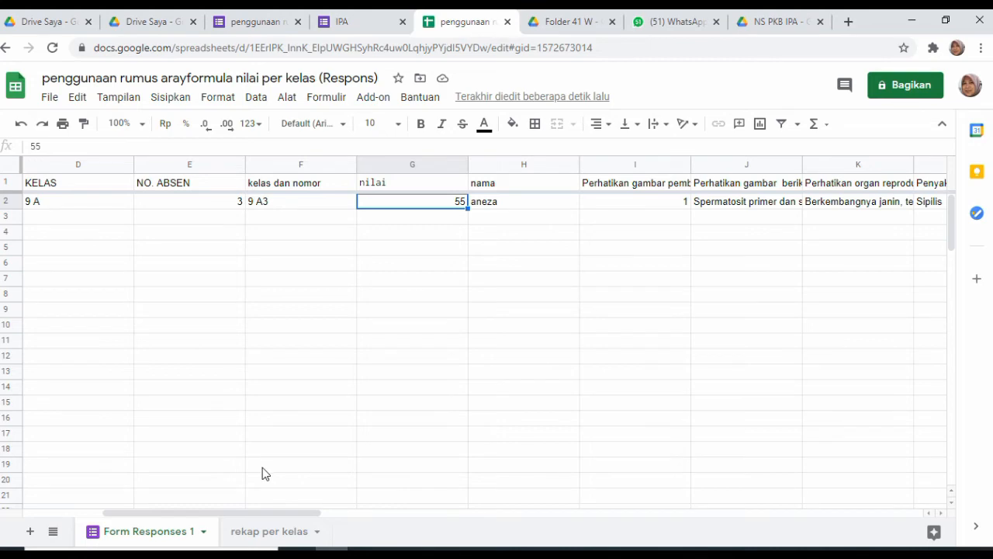
pyautogui.click(262, 528)
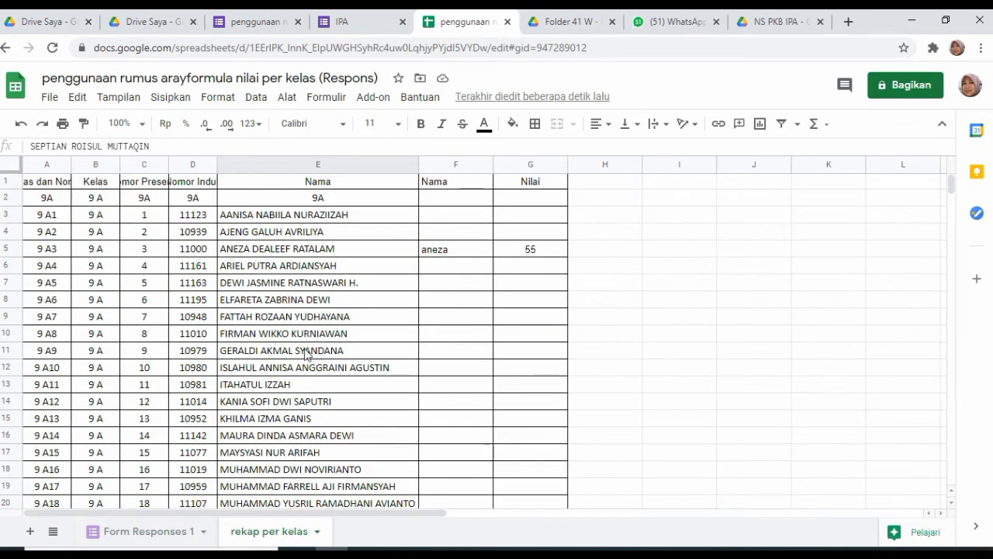
pyautogui.hotkey('ctrl', '+')
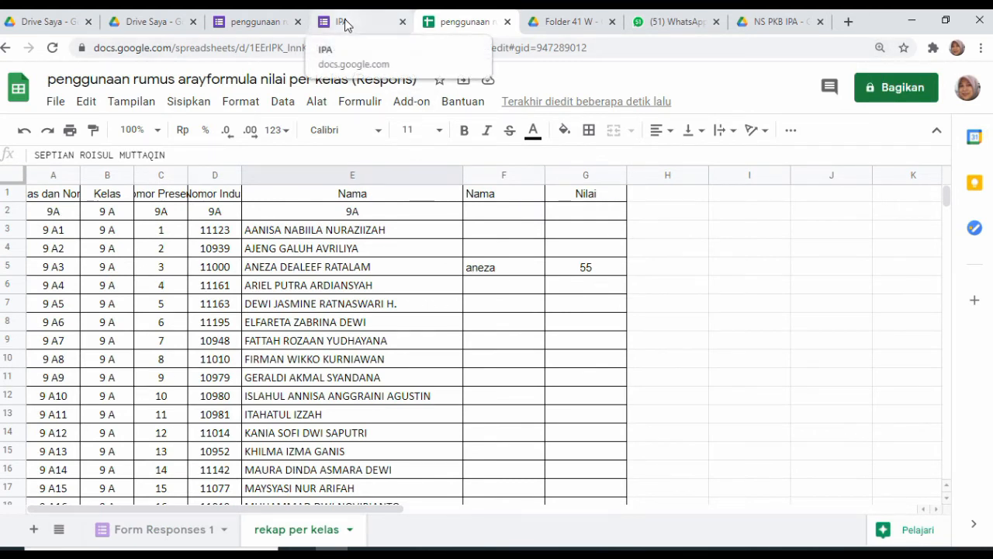
# Step: Look through the rekap per kelas roster from class 9 A to class 9 B for a student to use in another test response
pyautogui.click(407, 350)
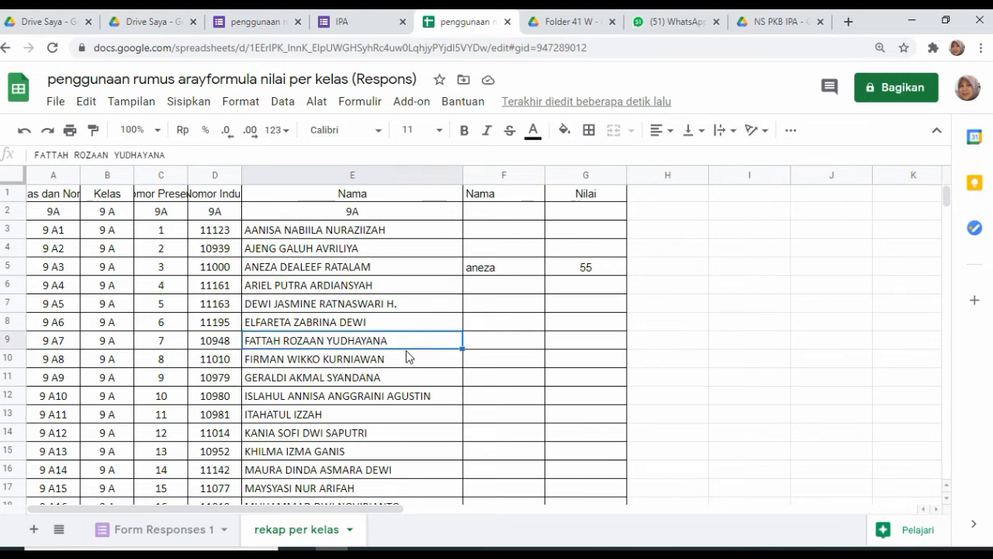
pyautogui.press('pagedown')
pyautogui.press('pagedown')
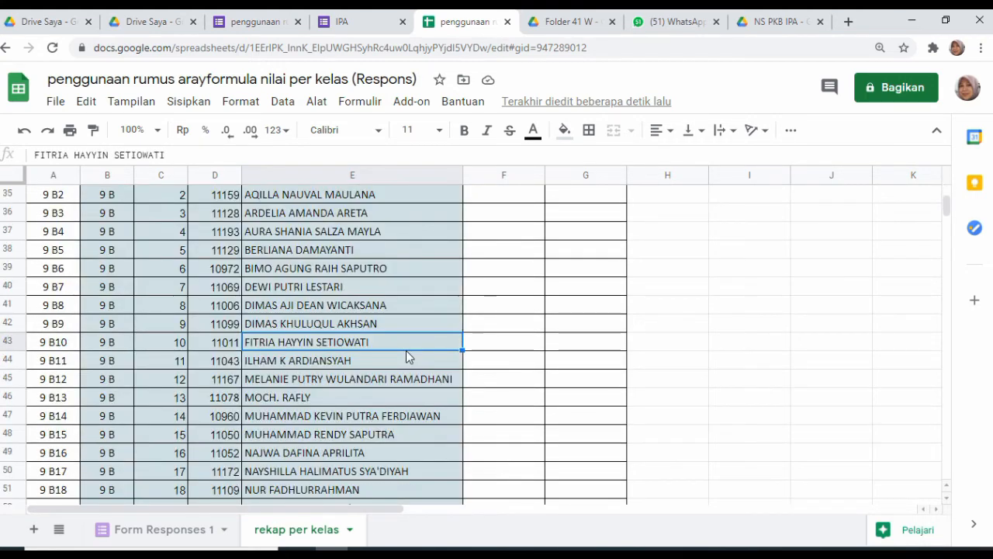
pyautogui.press('pageup')
pyautogui.press('Down')
pyautogui.press('Down')
pyautogui.press('Down')
pyautogui.press('Down')
pyautogui.press('Down')
pyautogui.press('Down')
pyautogui.press('Down')
pyautogui.press('Down')
pyautogui.press('Down')
pyautogui.press('Down')
pyautogui.press('Down')
pyautogui.press('Down')
pyautogui.press('Down')
pyautogui.press('Down')
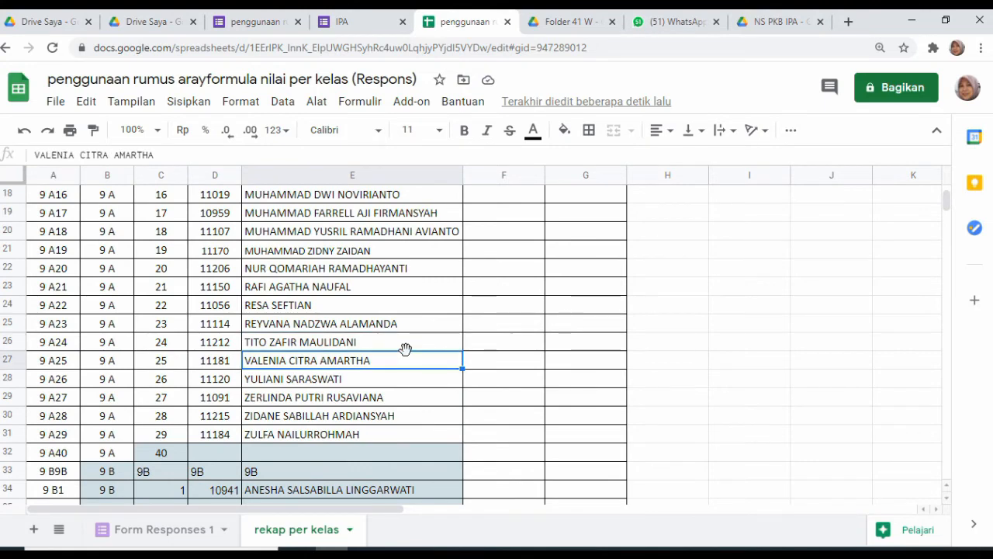
pyautogui.press('Down')
pyautogui.press('Down')
pyautogui.press('Down')
pyautogui.press('Down')
pyautogui.press('Down')
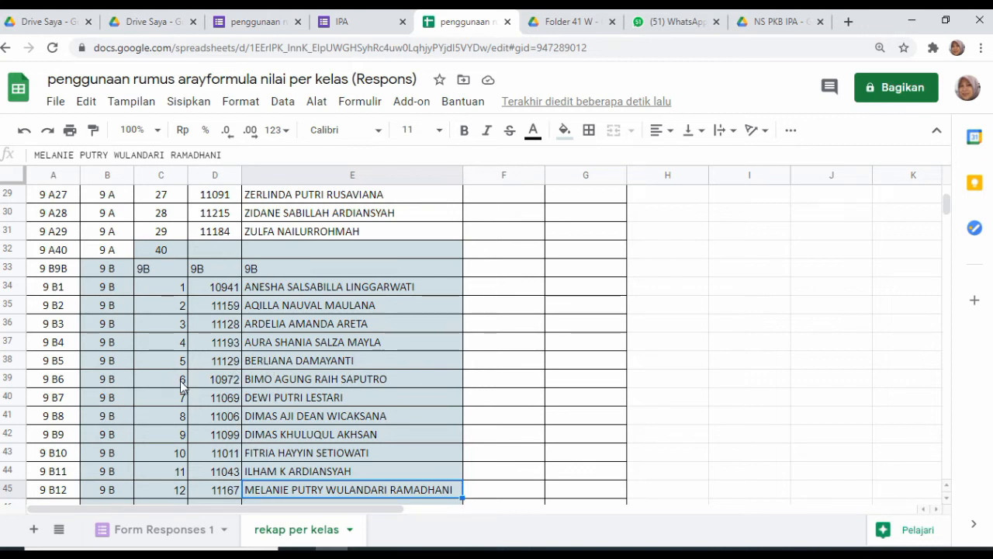
# Step: In the form's settings, turn off the "Batasi ke 1 tanggapan" restriction and save the change
pyautogui.click(281, 29)
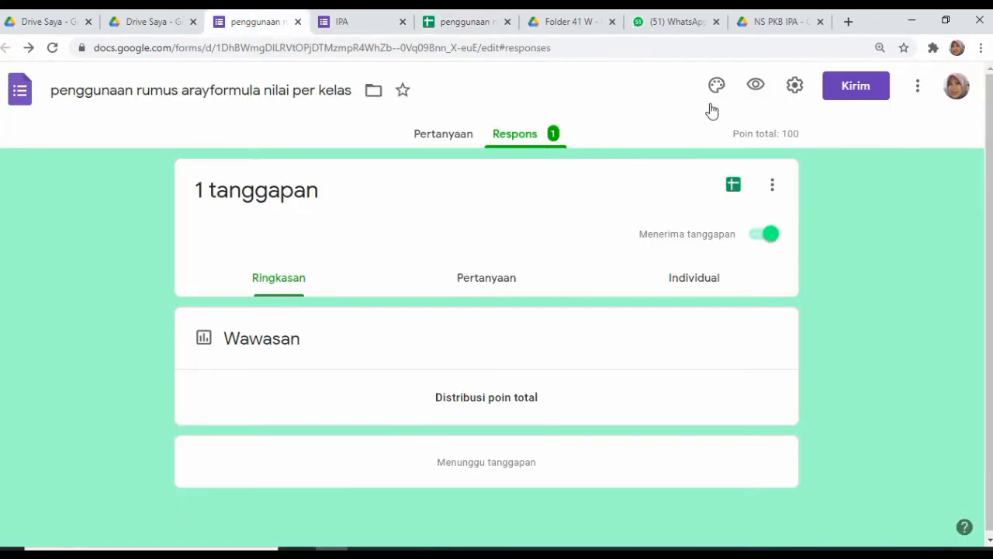
pyautogui.click(758, 87)
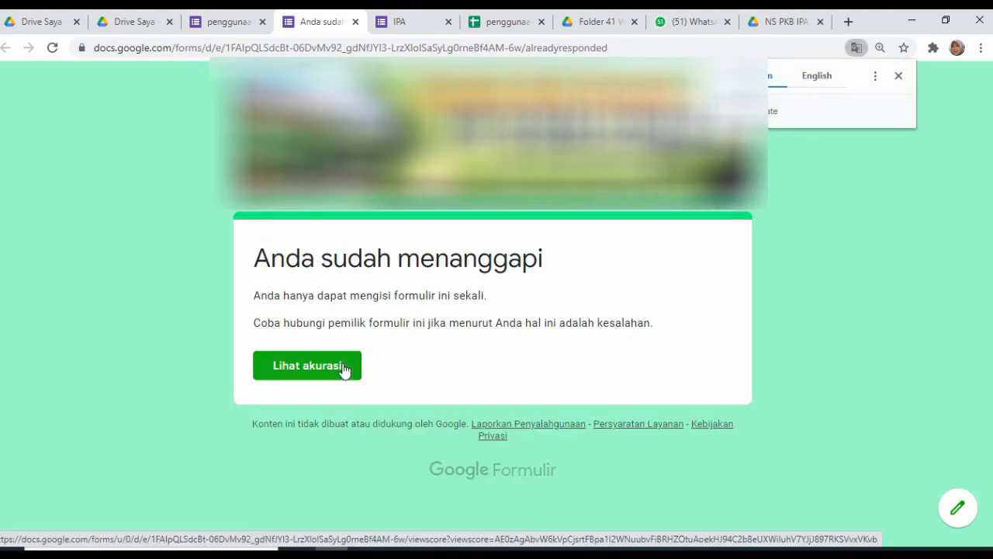
pyautogui.click(355, 22)
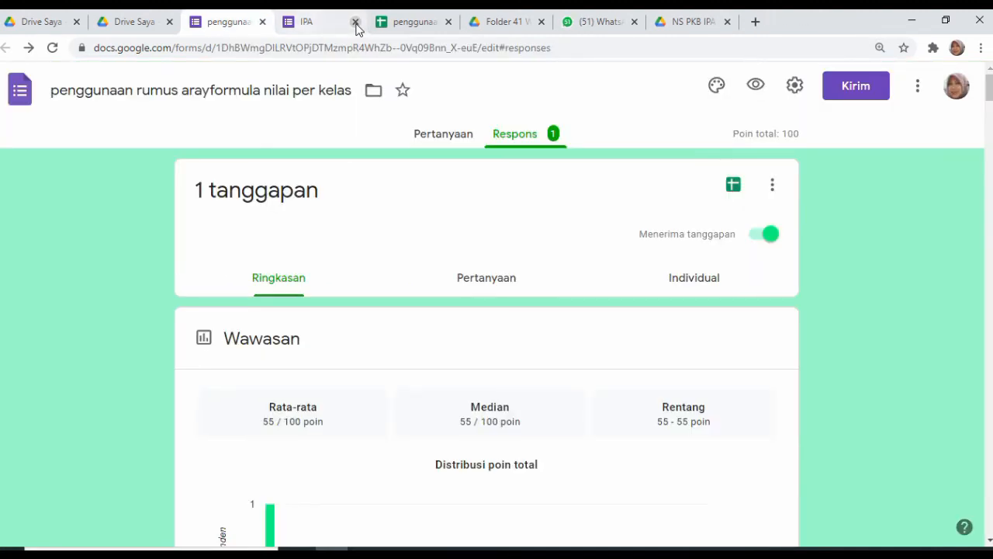
pyautogui.click(795, 85)
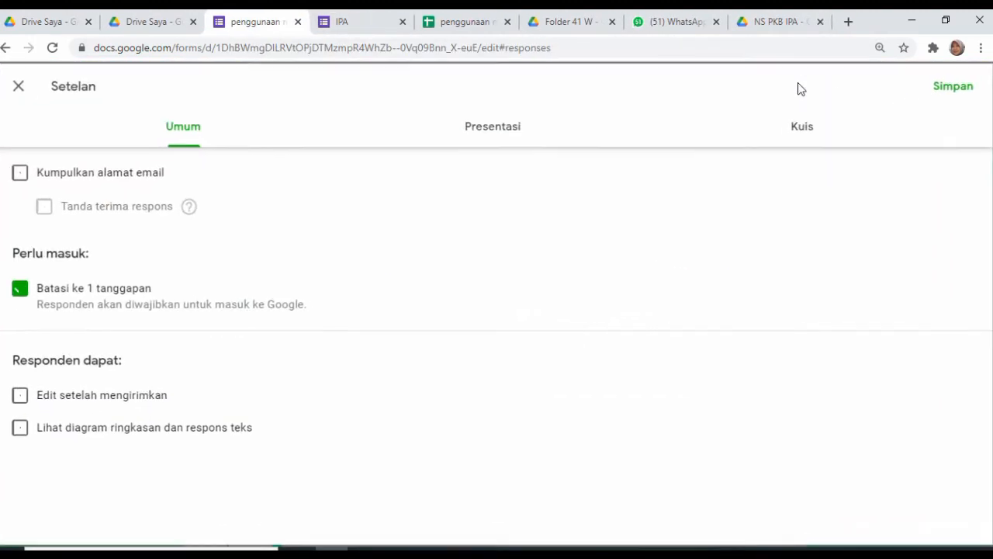
pyautogui.click(19, 293)
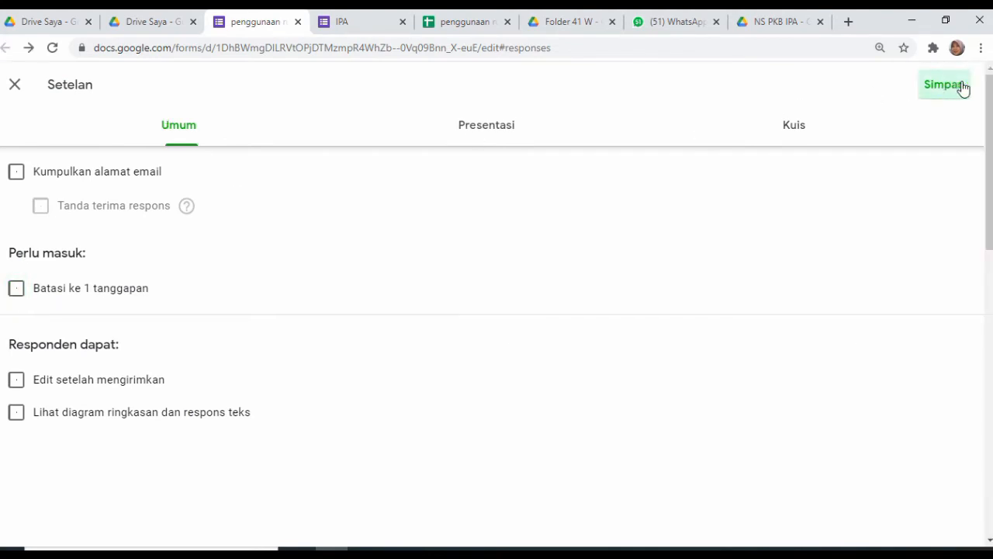
pyautogui.click(960, 85)
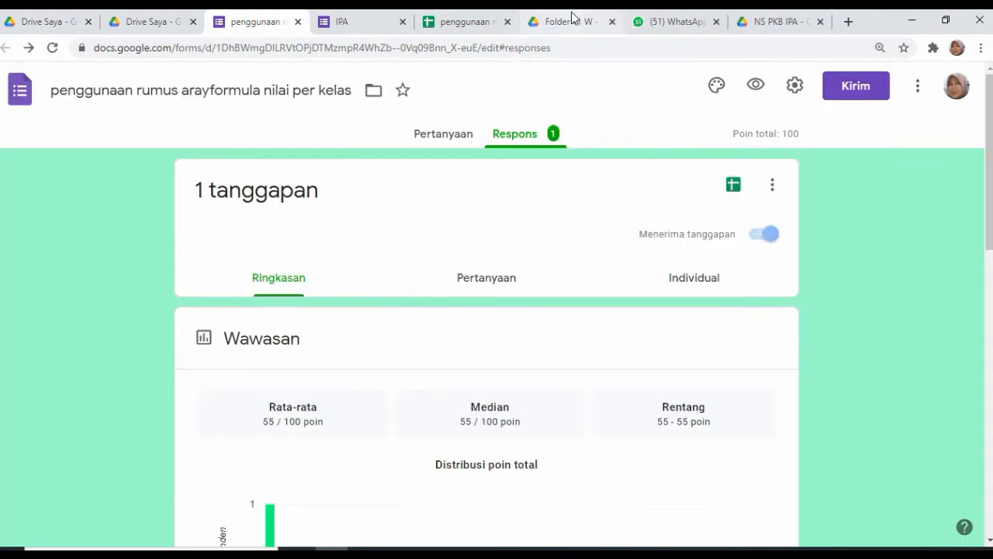
# Step: Replace the old IPA form page with a fresh preview and advance past the general instructions to the identity section
pyautogui.click(404, 23)
pyautogui.click(756, 87)
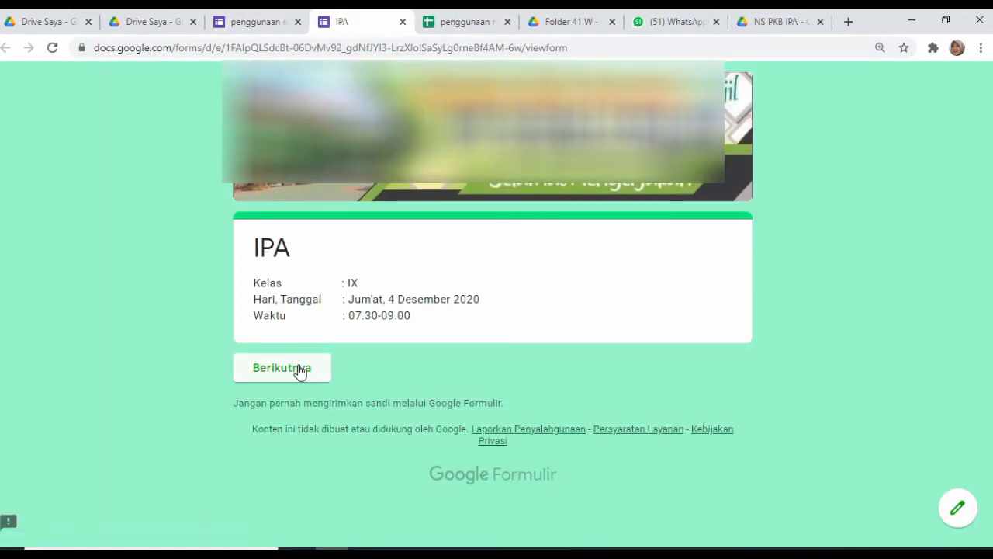
pyautogui.click(300, 369)
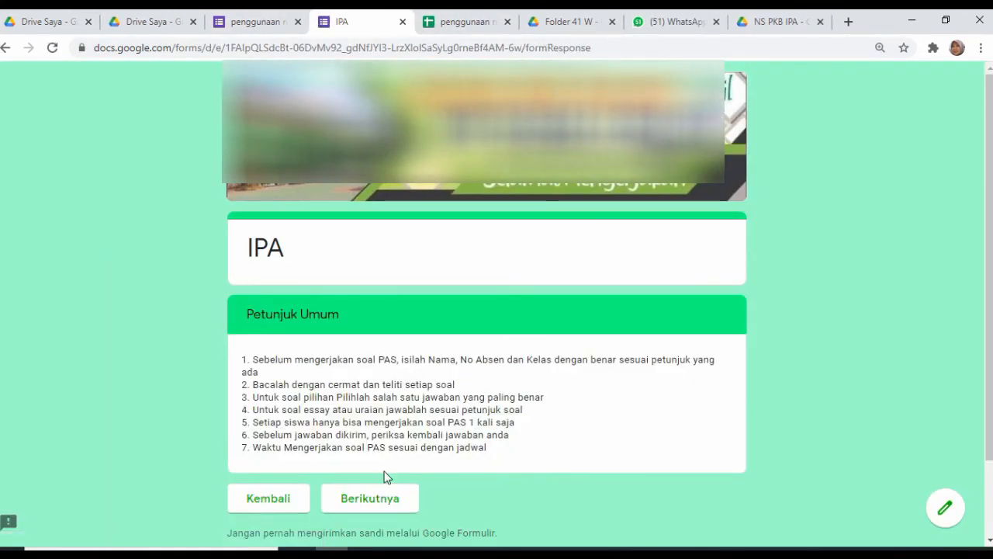
pyautogui.click(380, 501)
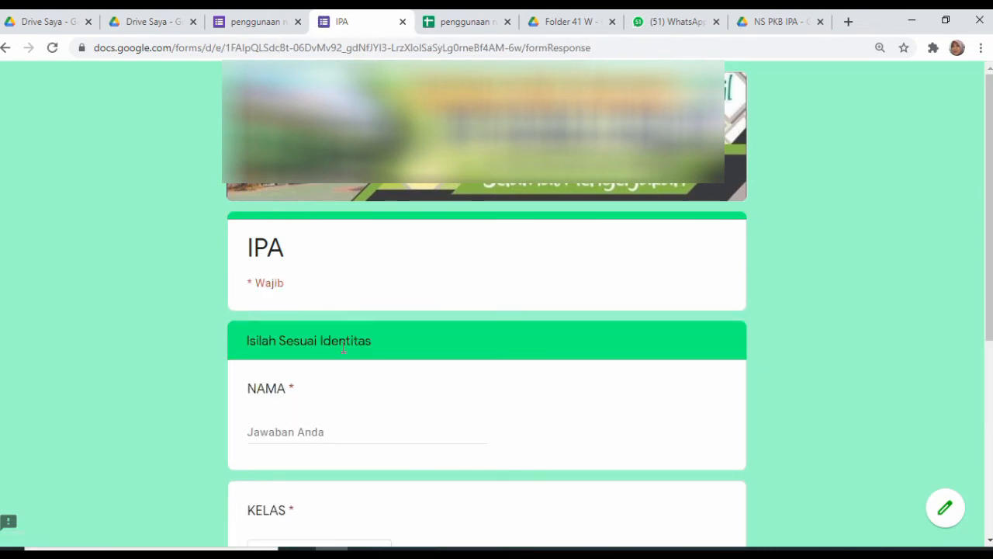
# Step: Fill in the student's name in the NAMA question and set KELAS to 9 B
pyautogui.click(282, 430)
pyautogui.write('berliana')
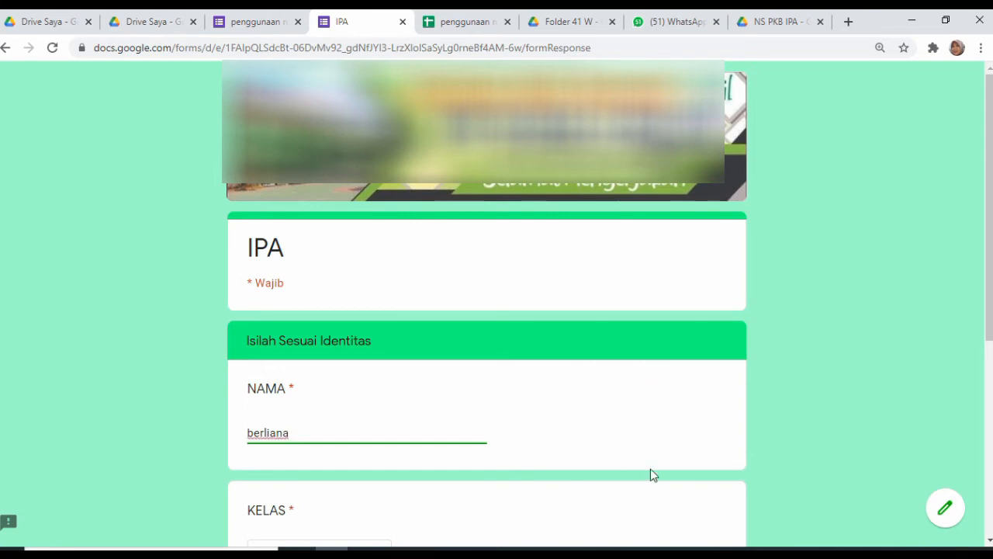
pyautogui.hotkey('ctrl', '-')
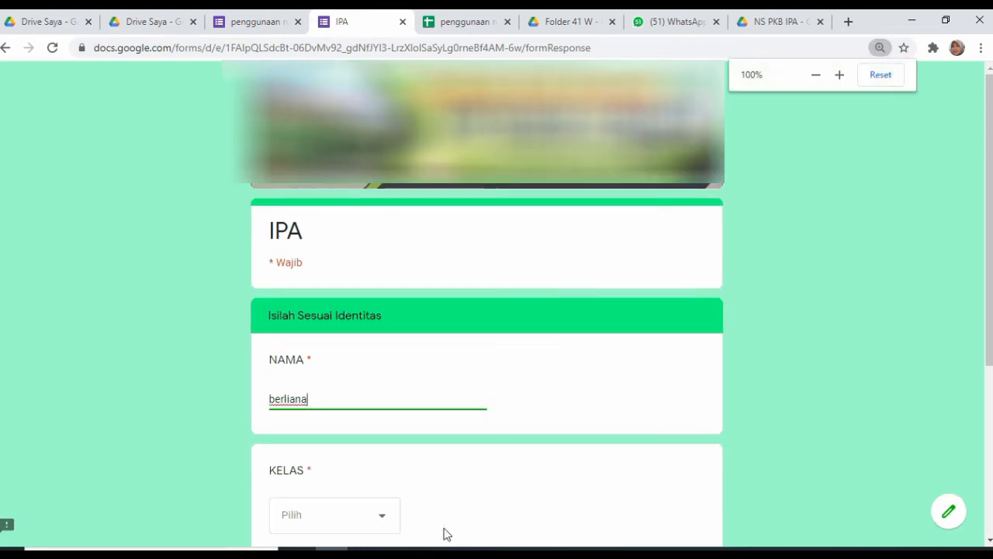
pyautogui.click(387, 519)
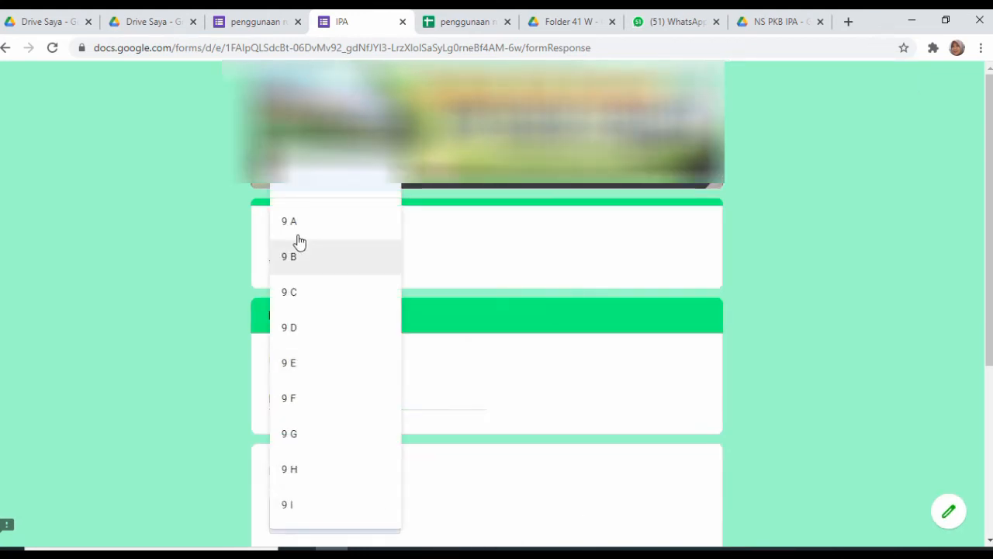
pyautogui.click(292, 258)
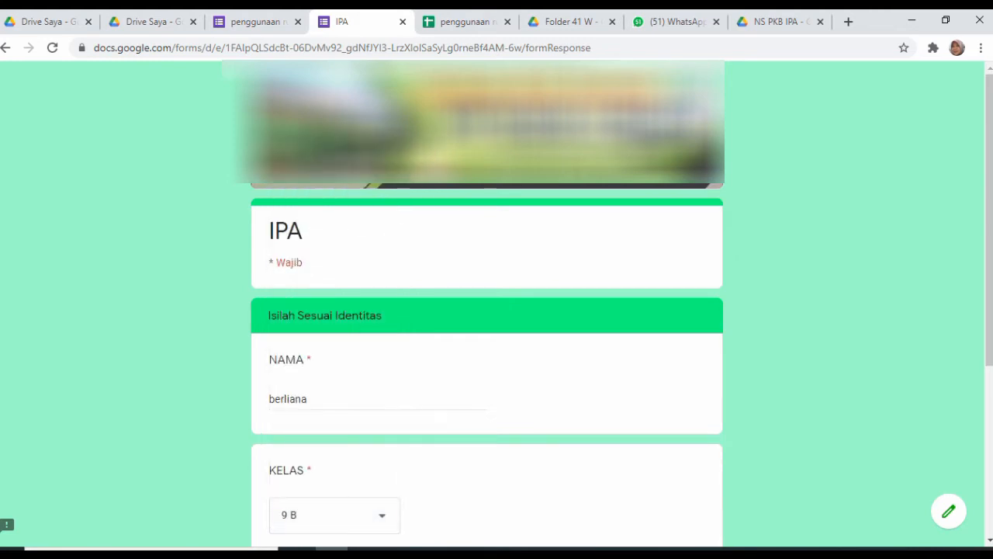
# Step: Check the student's attendance number on the recap sheet, choose a number for NO. ABSEN in the form and continue to the questions
pyautogui.click(452, 21)
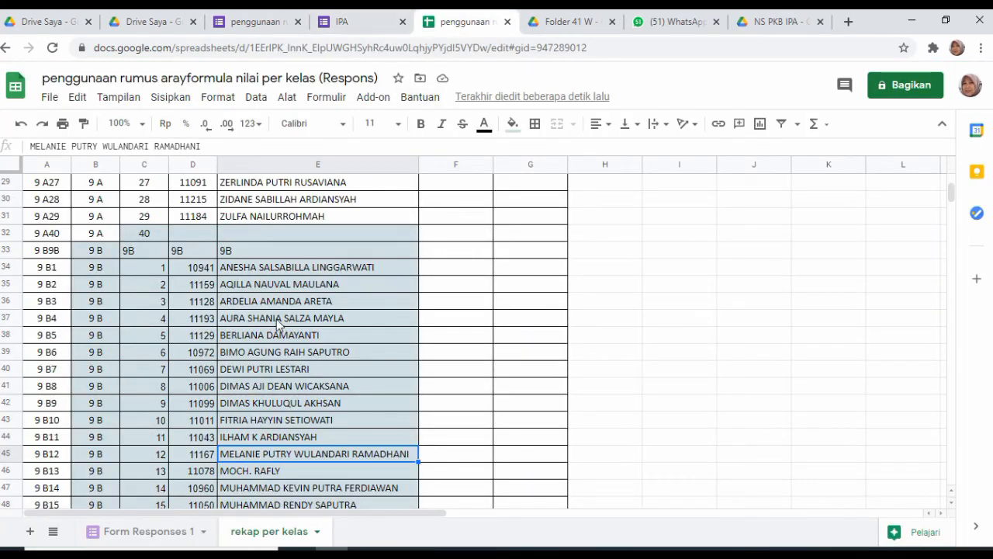
pyautogui.click(334, 23)
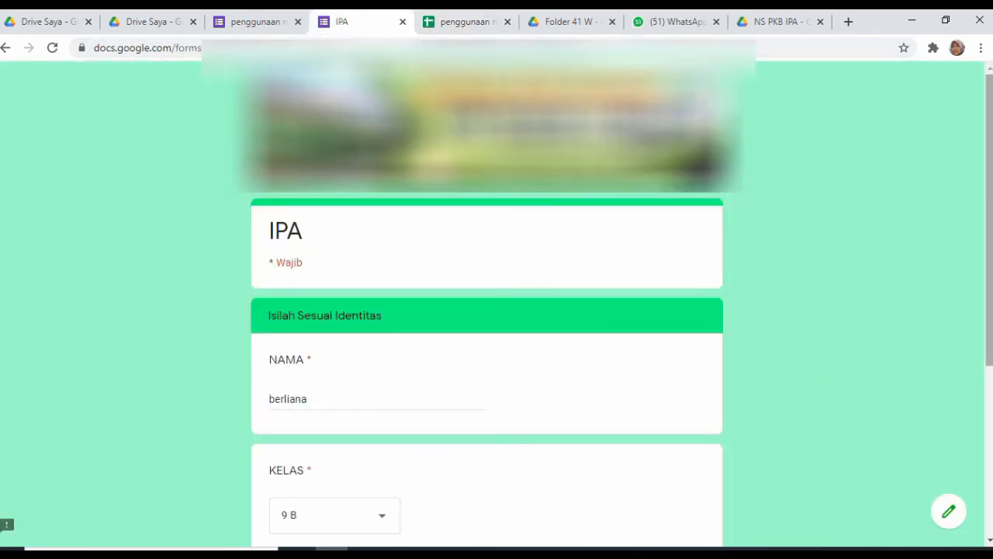
pyautogui.scroll(-2, 990, 205)
pyautogui.scroll(-1, 989, 206)
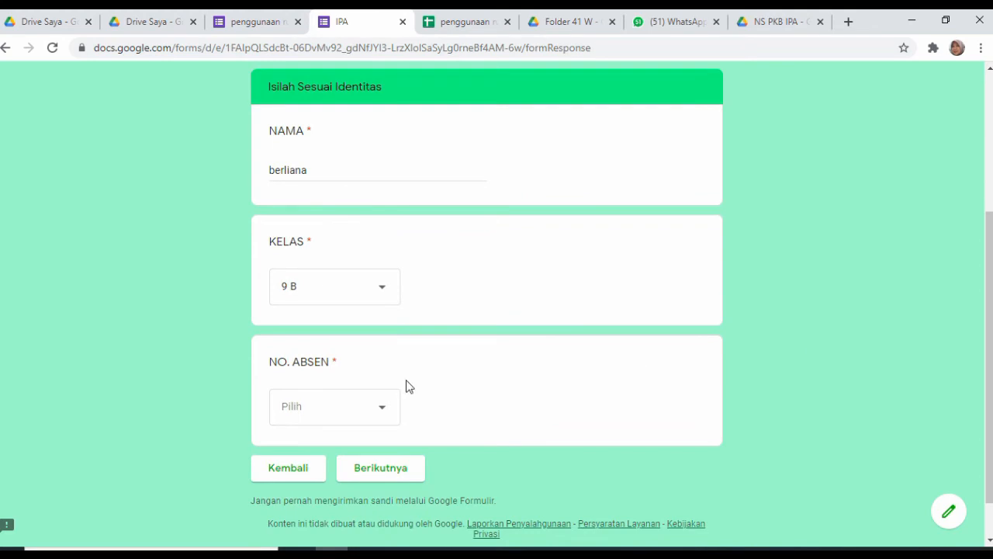
pyautogui.click(379, 411)
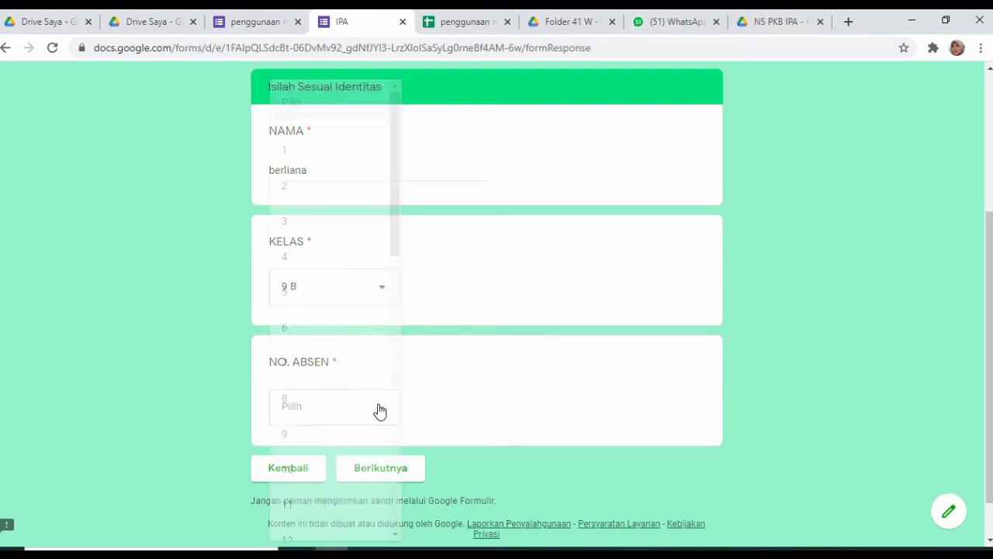
pyautogui.click(284, 328)
pyautogui.click(399, 471)
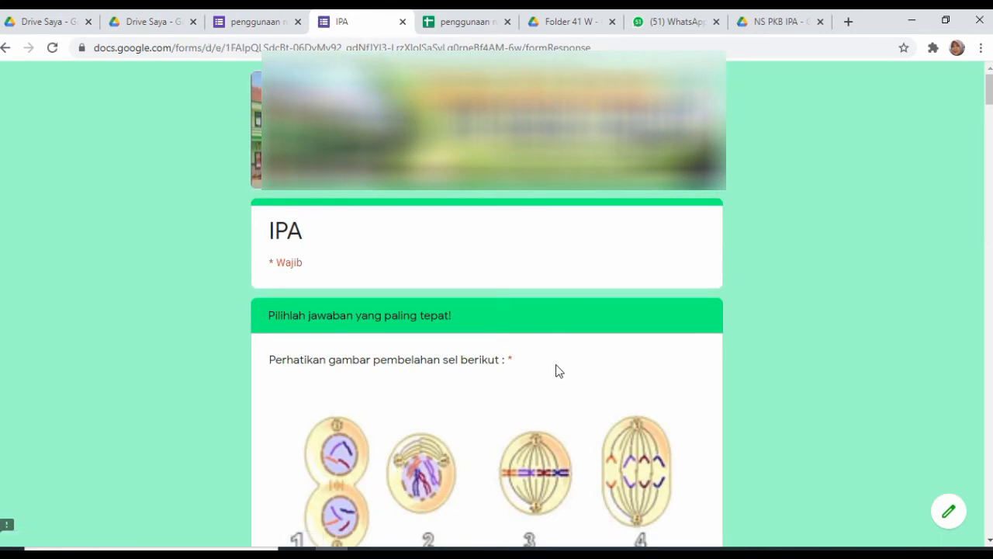
# Step: Answer 1 for Telofase, "Spematogonium dan sperma" for spermatogenesis and "Tempat terjadinya fertilisasi, pembentukan sel telur, dan berkembangnya janin" for the female organs
pyautogui.scroll(-5, 555, 371)
pyautogui.click(276, 244)
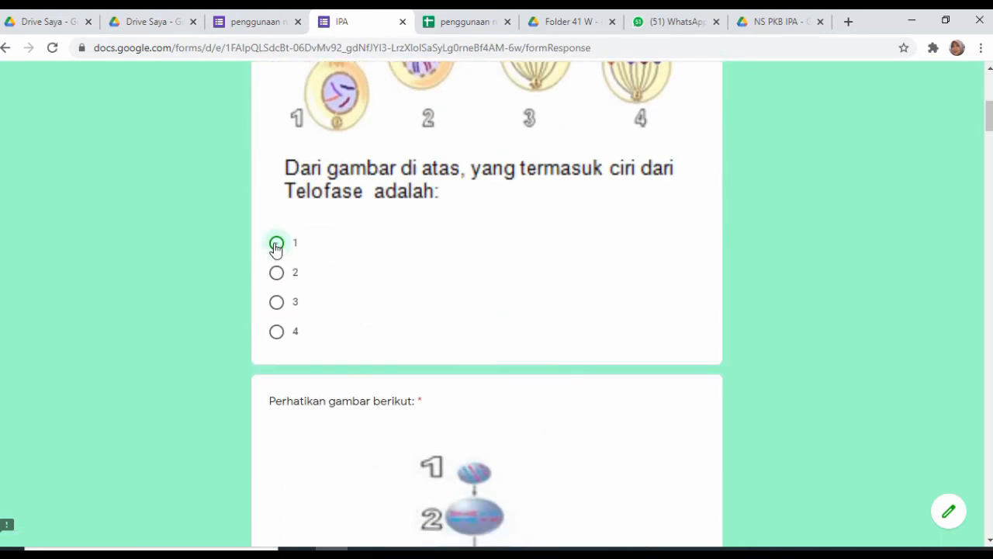
pyautogui.hotkey('ctrl', '-')
pyautogui.hotkey('ctrl', '-')
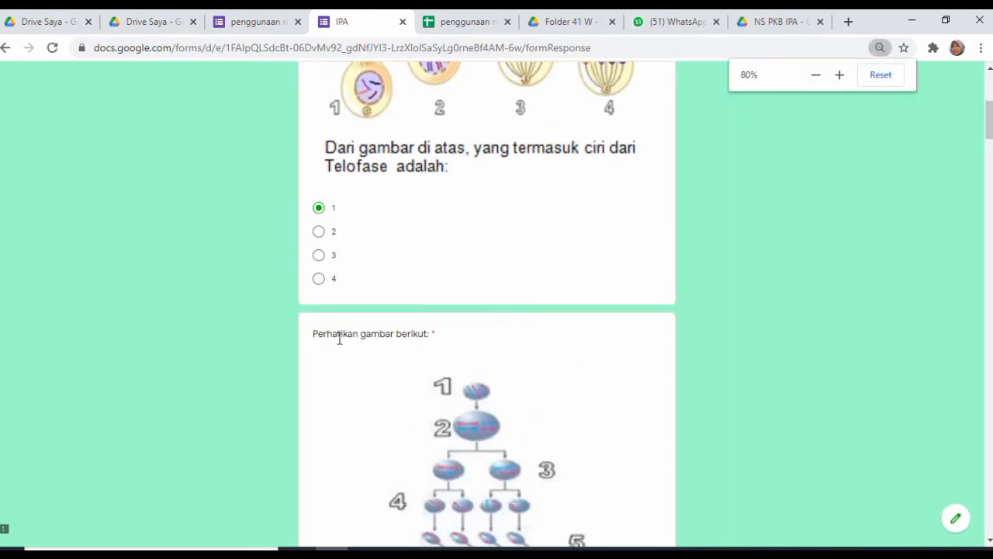
pyautogui.scroll(-5, 339, 338)
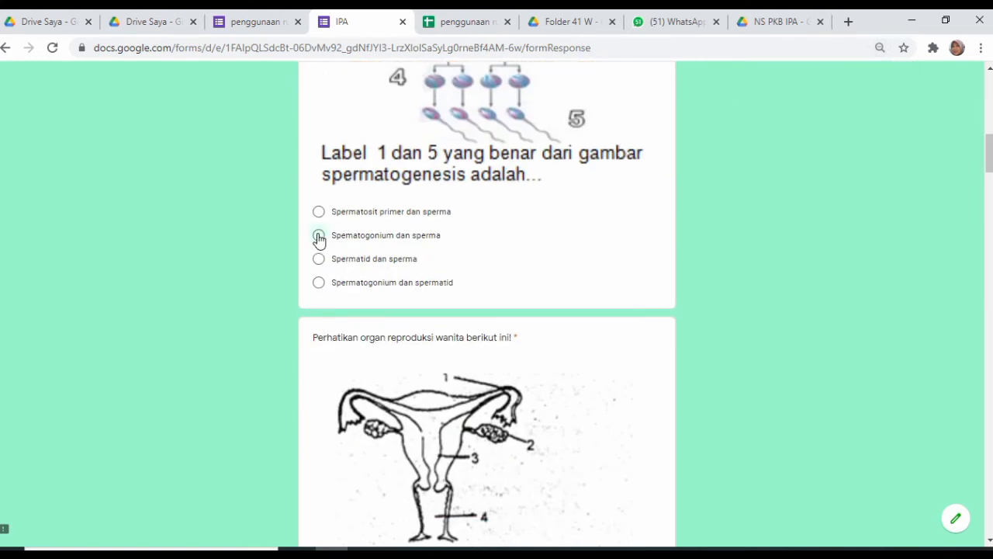
pyautogui.click(318, 236)
pyautogui.scroll(-5, 318, 239)
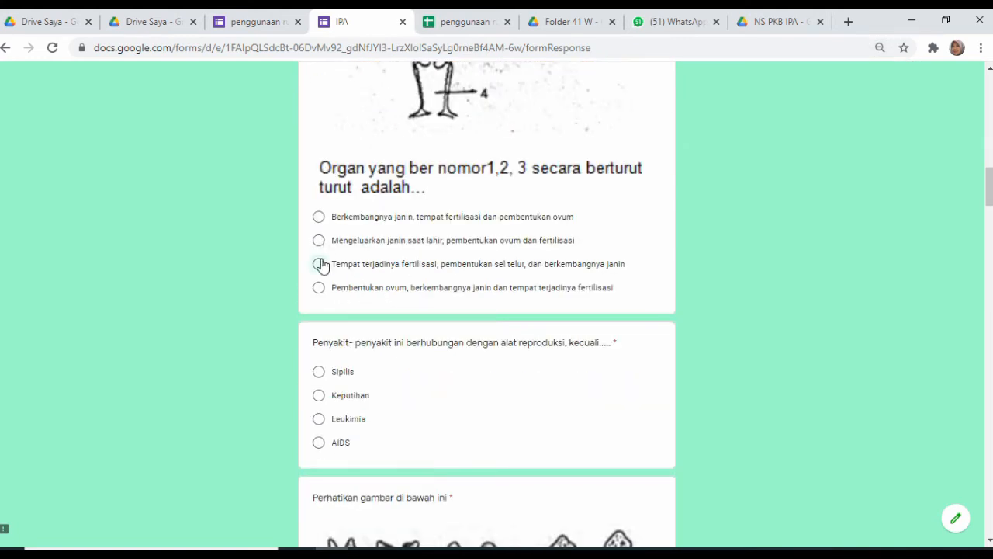
pyautogui.click(319, 263)
# Step: Answer Fragmentasi for the animal reproduction question and "Sporofit, sperma, protalium" for the fern life cycle question
pyautogui.scroll(-6, 322, 262)
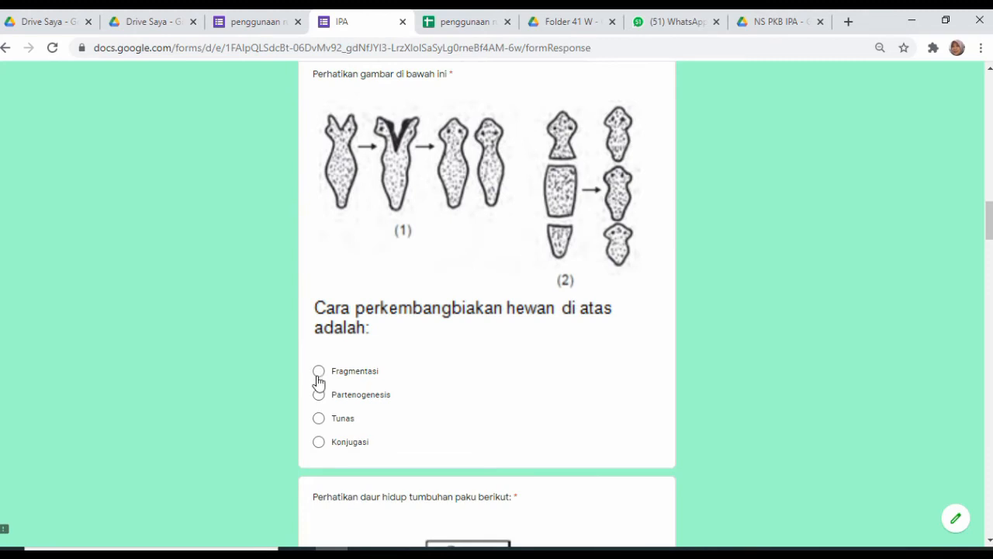
pyautogui.click(318, 374)
pyautogui.scroll(-6, 318, 382)
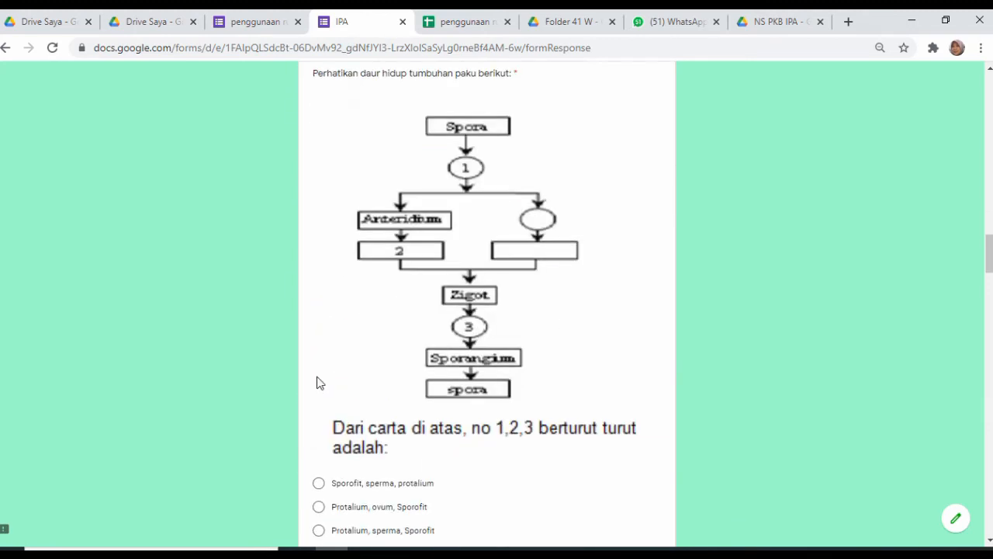
pyautogui.click(319, 484)
pyautogui.scroll(-6, 319, 485)
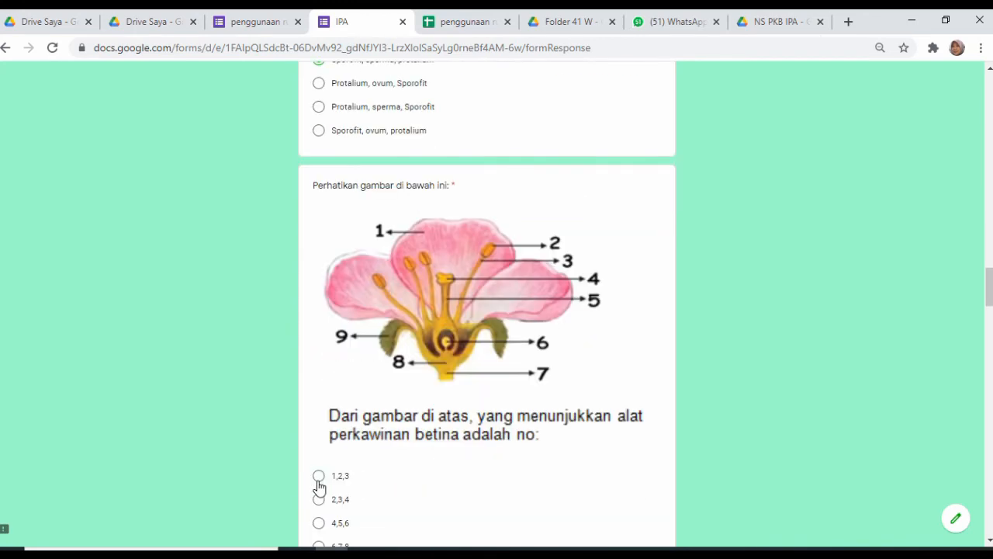
# Step: Answer 1,2,3 for the flower's female organs and "Siti seharusnya menggunakan jenis biji kacang yang berbeda" for the bean seed question
pyautogui.click(319, 484)
pyautogui.scroll(-6, 319, 486)
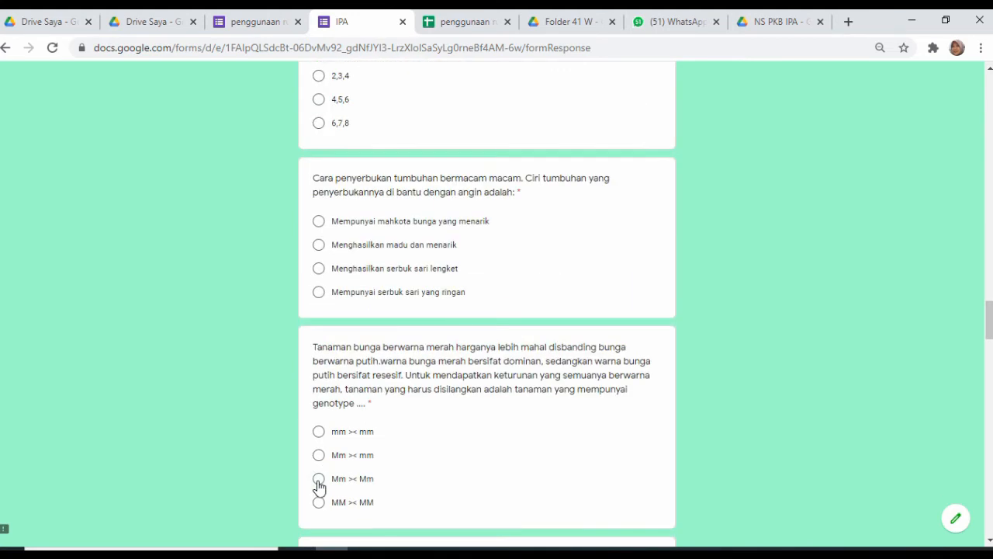
pyautogui.scroll(-6, 319, 486)
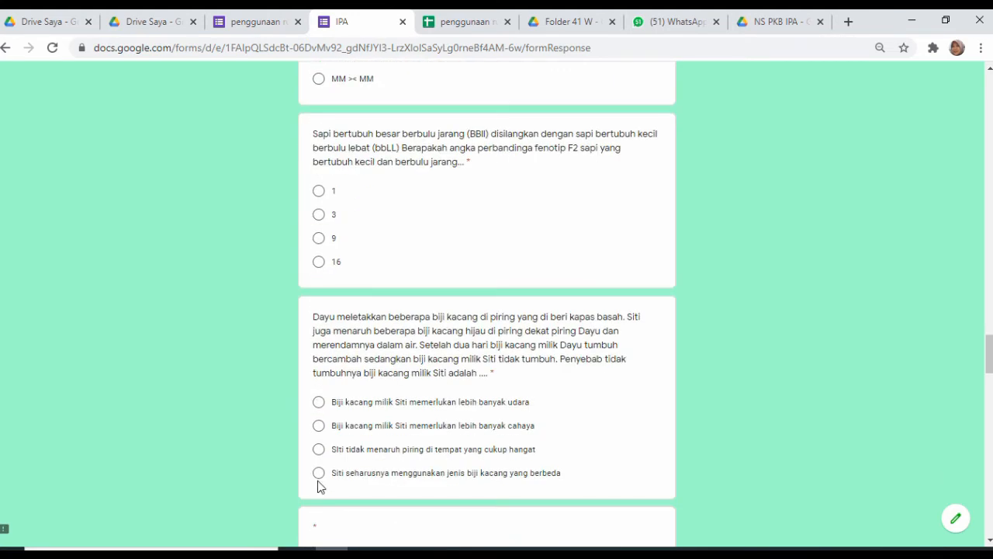
pyautogui.click(318, 475)
pyautogui.scroll(-5, 318, 240)
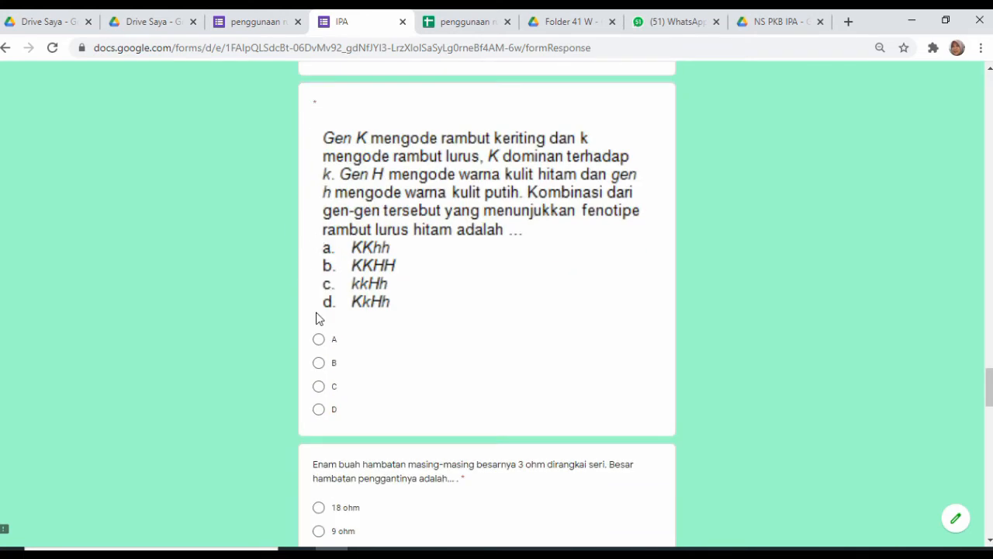
# Step: Answer A for the hair and skin gene question, 18 ohm for the series resistance and 8 N for the Coulomb force
pyautogui.click(318, 338)
pyautogui.click(318, 507)
pyautogui.scroll(-5, 319, 510)
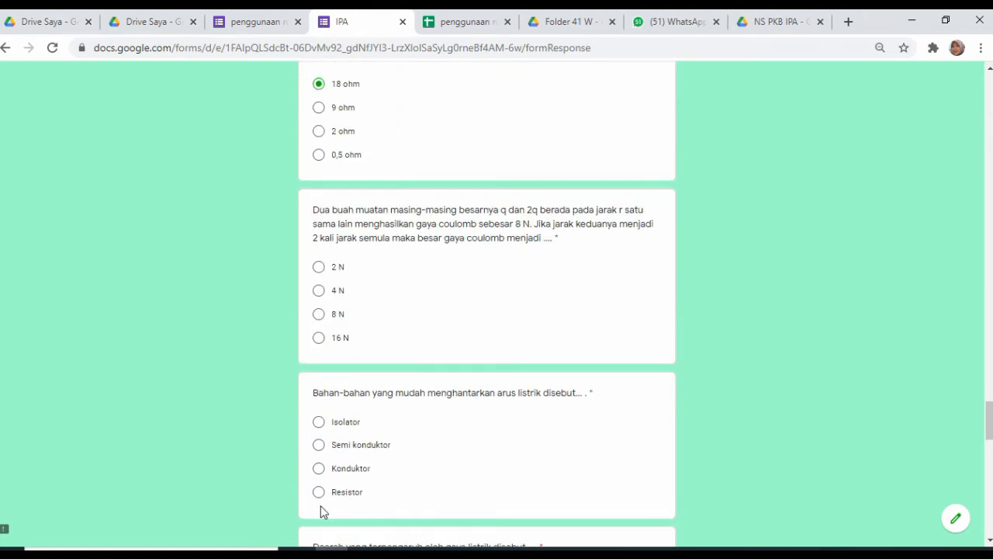
pyautogui.click(316, 315)
# Step: Answer Muatan listrik for the electric region, 150 joule for the appliance energy and Rp. 300,00 for the lamp's monthly cost
pyautogui.scroll(-5, 318, 452)
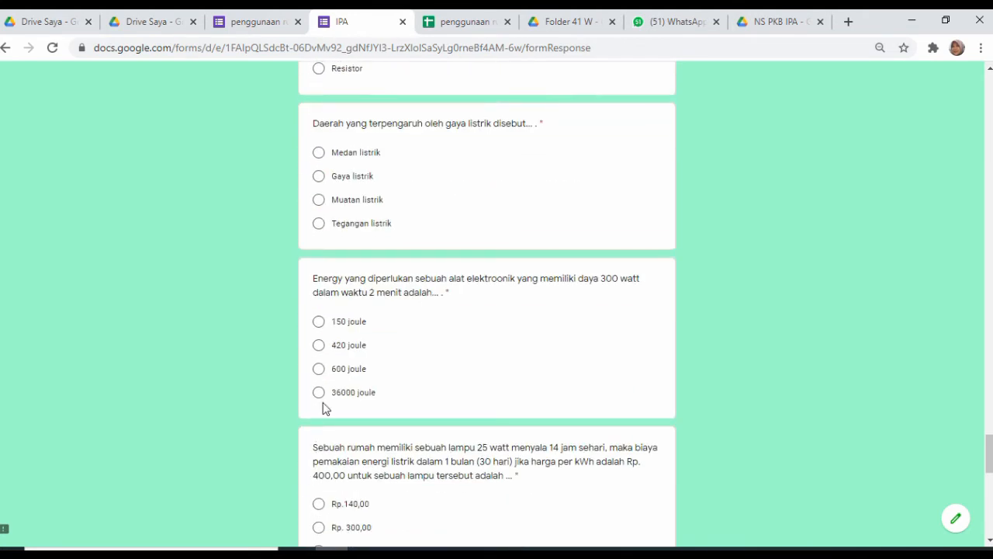
pyautogui.click(319, 323)
pyautogui.click(318, 199)
pyautogui.click(318, 527)
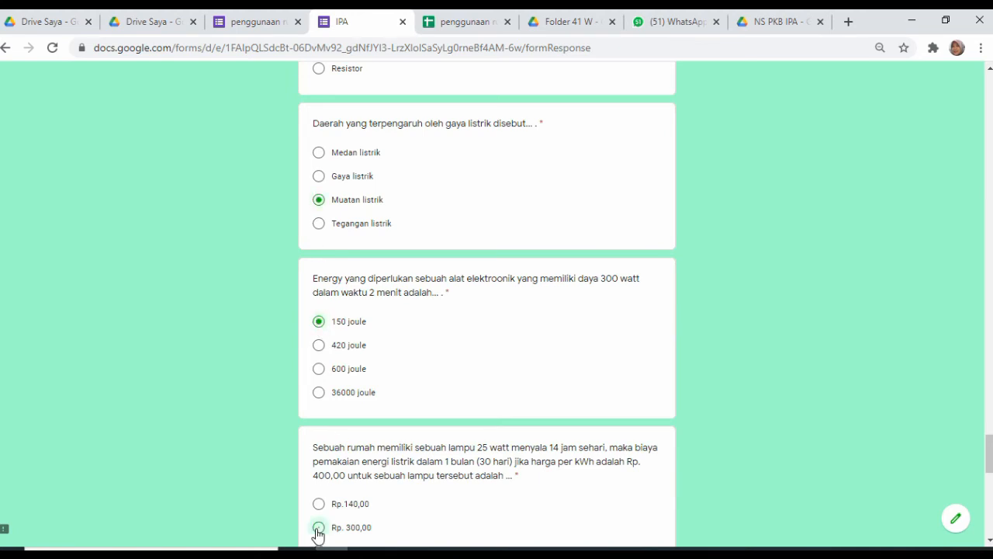
# Step: Answer "Arus terbesar melalui kabel C, sedangkan kedua lampu padam" and "Energi listrik menjadi energi gerak pada kipas angin", and try to submit the form
pyautogui.scroll(-5, 318, 527)
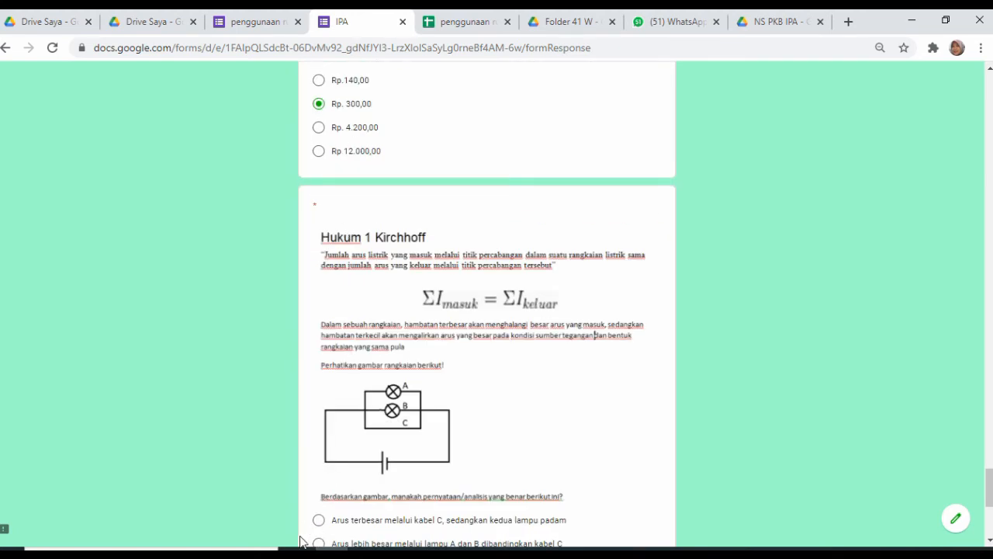
pyautogui.click(318, 520)
pyautogui.scroll(-4, 318, 524)
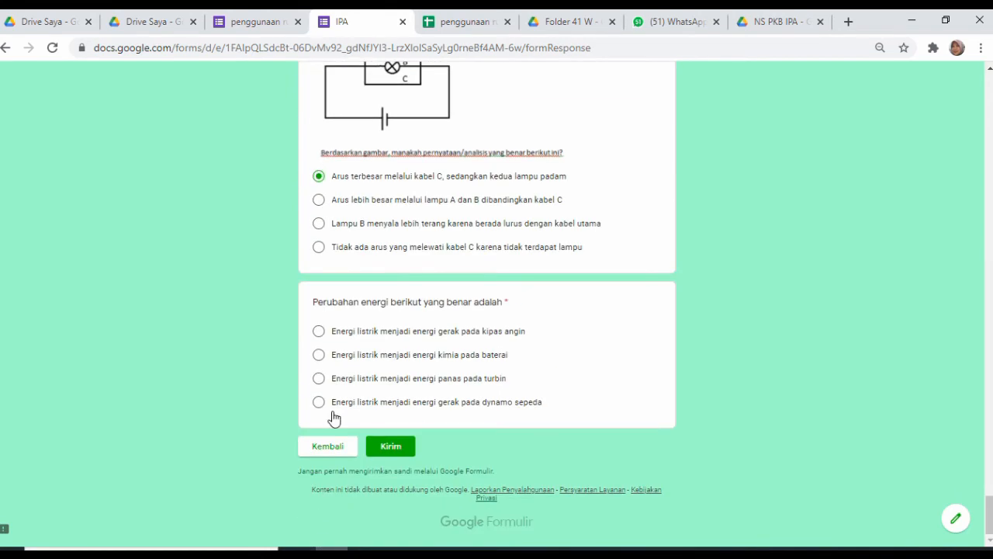
pyautogui.click(320, 333)
pyautogui.click(381, 445)
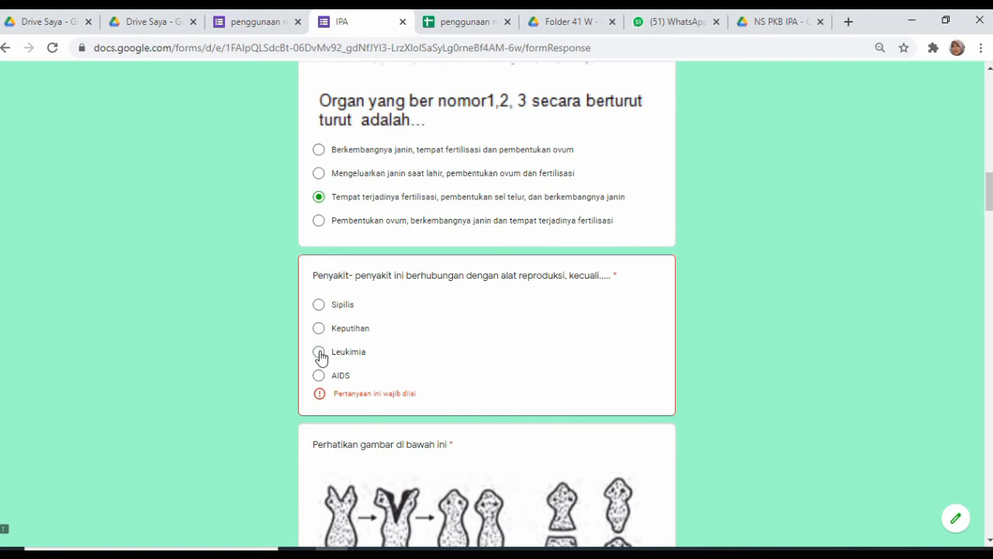
# Step: Answer the skipped required questions with Leukimia and "Mempunyai serbuk sari yang ringan", and submit the form
pyautogui.click(320, 354)
pyautogui.scroll(-15, 320, 354)
pyautogui.click(392, 445)
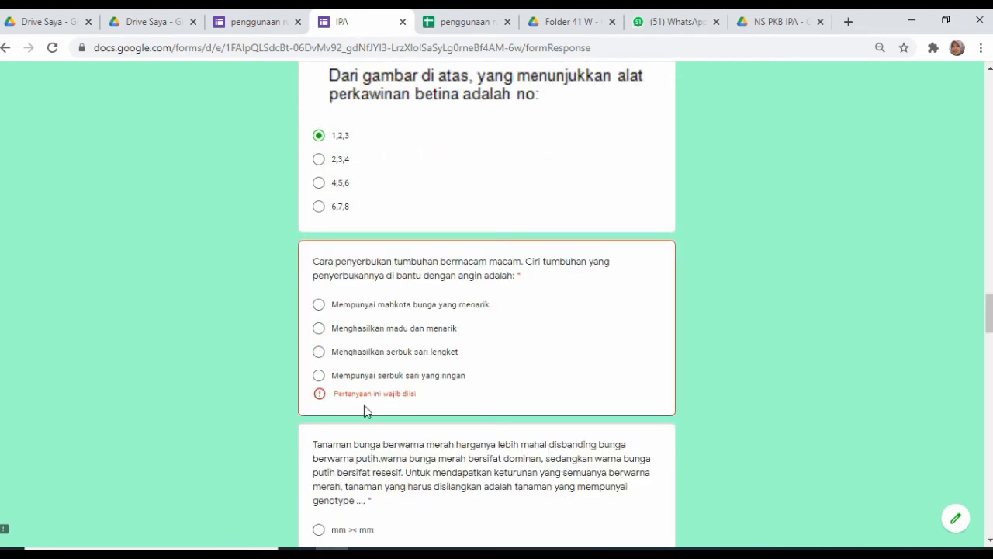
pyautogui.click(319, 375)
pyautogui.scroll(-15, 322, 381)
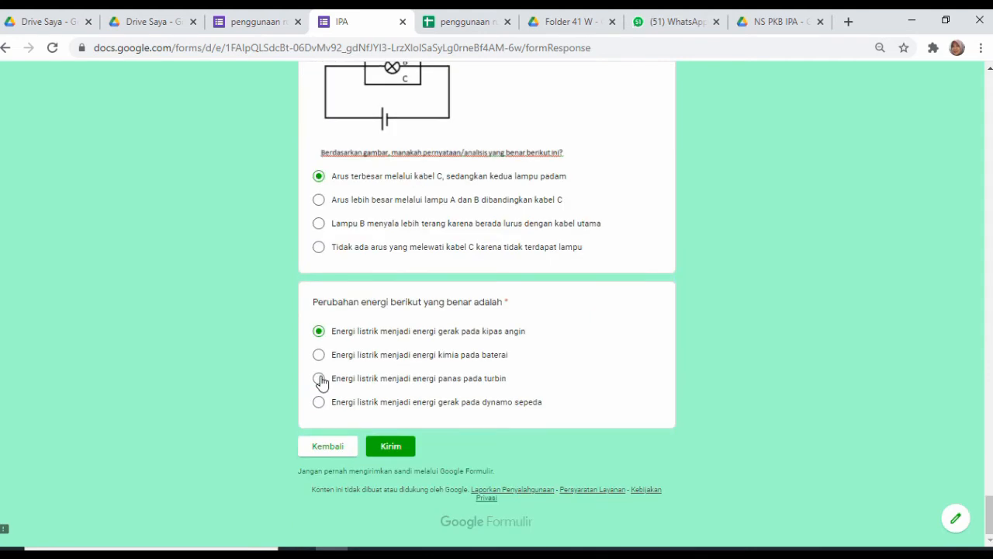
pyautogui.click(390, 446)
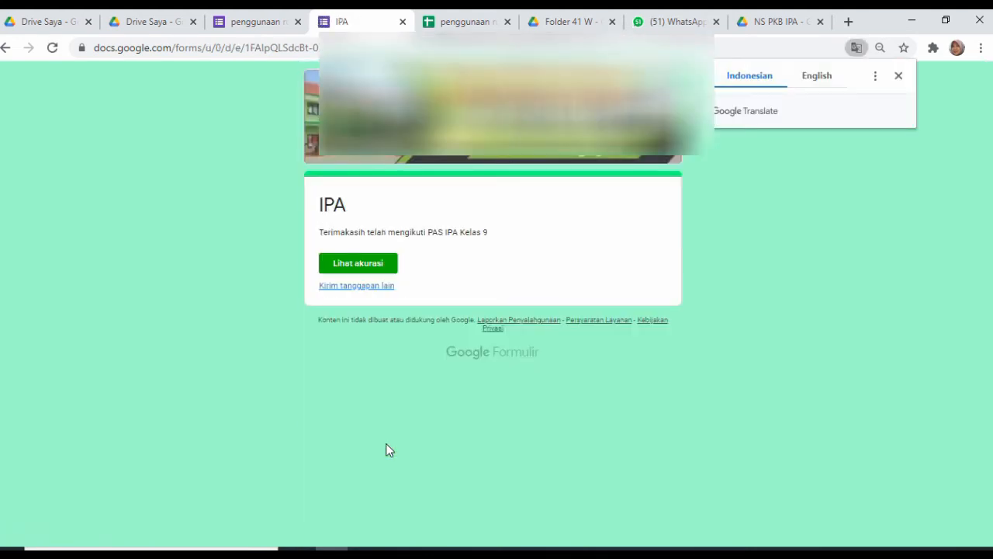
# Step: Check in the rekap per kelas sheet which 9 B attendance row received the new response's name and score
pyautogui.click(462, 26)
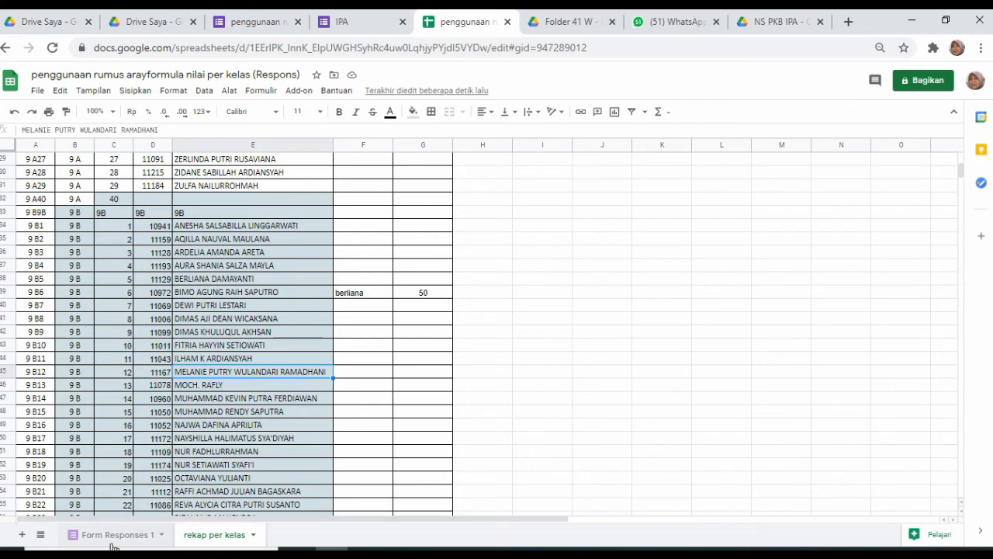
pyautogui.click(123, 282)
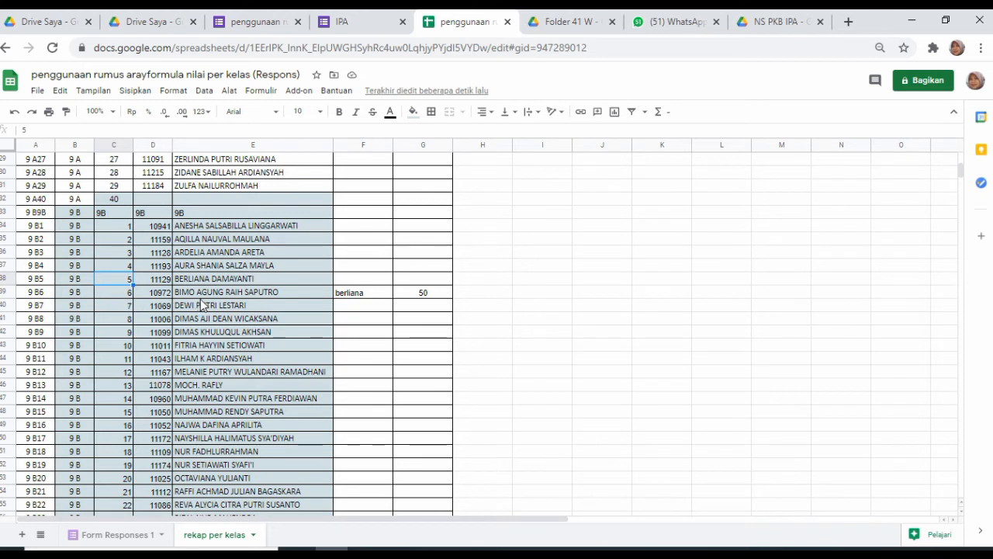
pyautogui.click(421, 293)
pyautogui.click(370, 296)
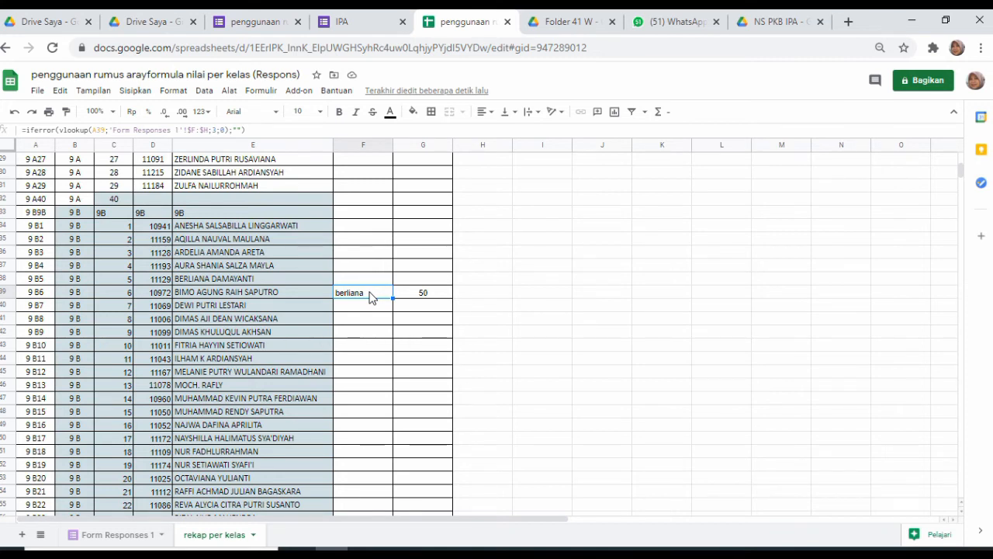
# Step: Correct the NO. ABSEN of the 9 B response in Form Responses 1 to 5
pyautogui.click(109, 535)
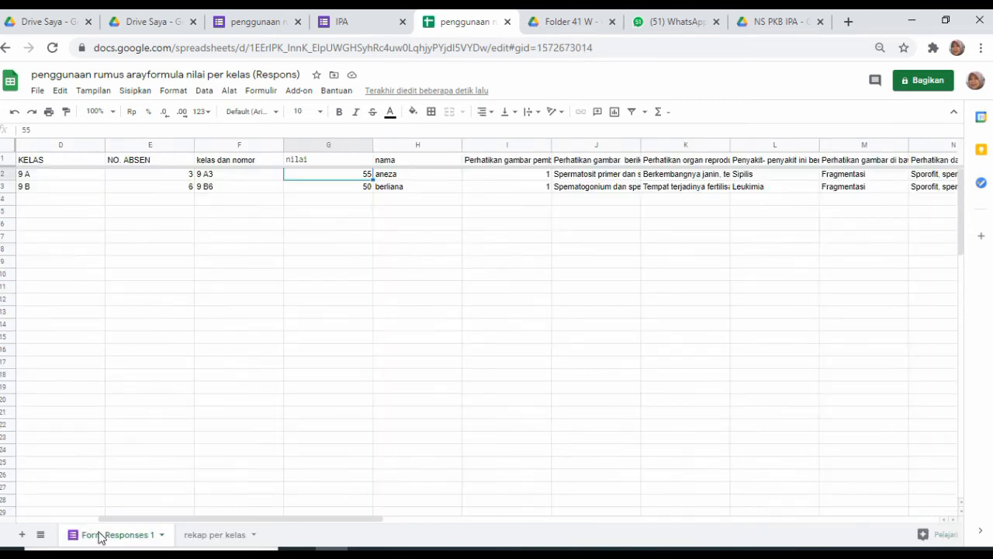
pyautogui.click(171, 193)
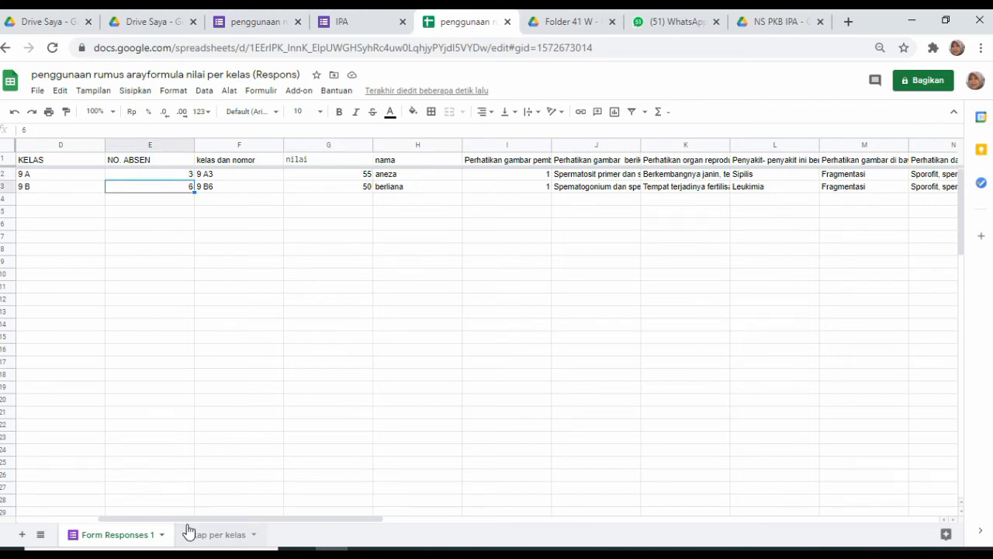
pyautogui.moveTo(186, 519); pyautogui.dragTo(115, 522)
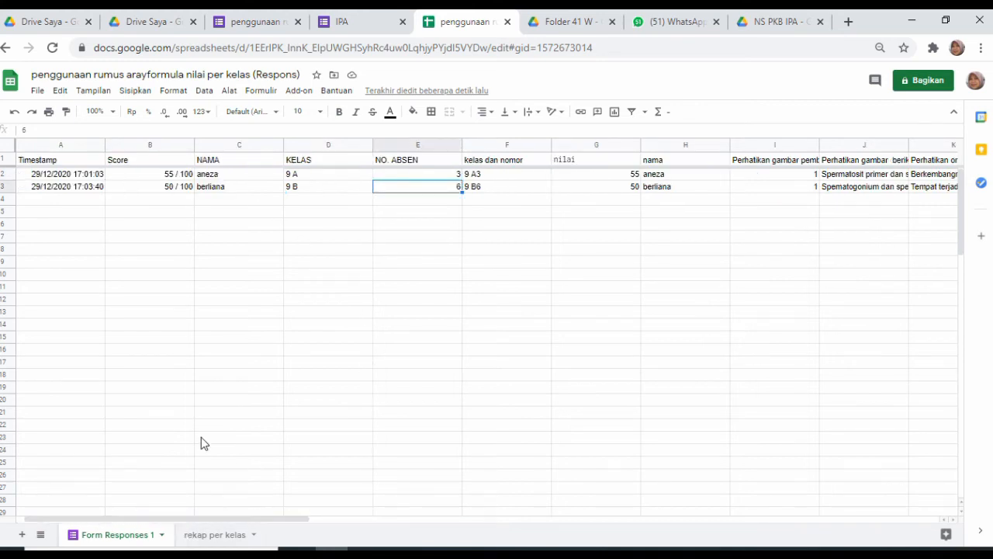
pyautogui.hotkey('ctrl', '+')
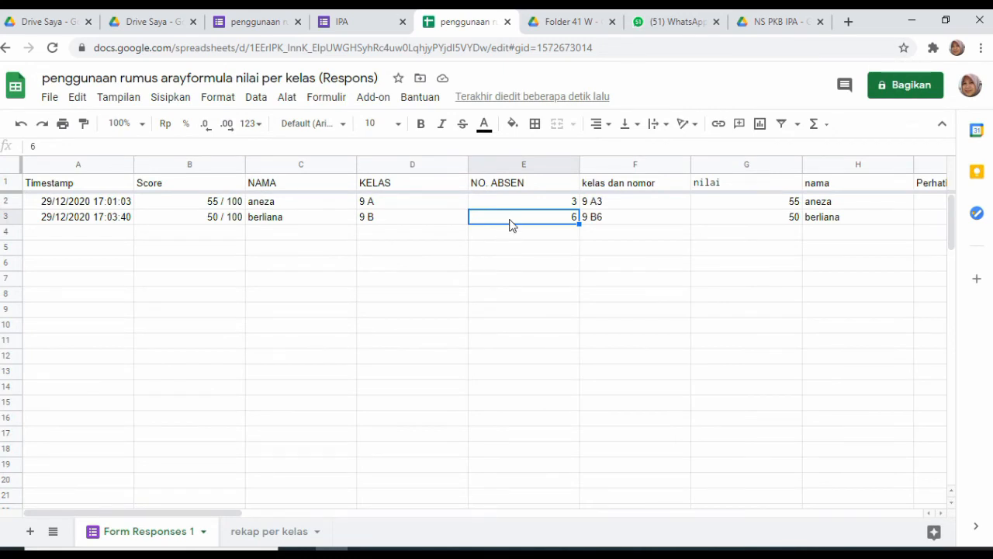
pyautogui.write('5')
pyautogui.press('Return')
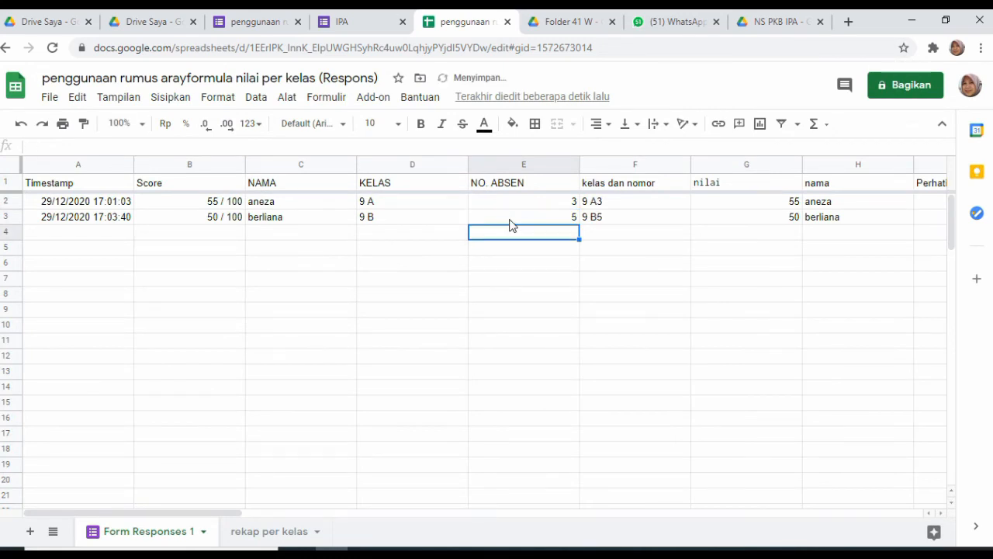
# Step: Compare the 9 B and 9 A rows of the recap sheet with the entries in Form Responses 1
pyautogui.click(295, 530)
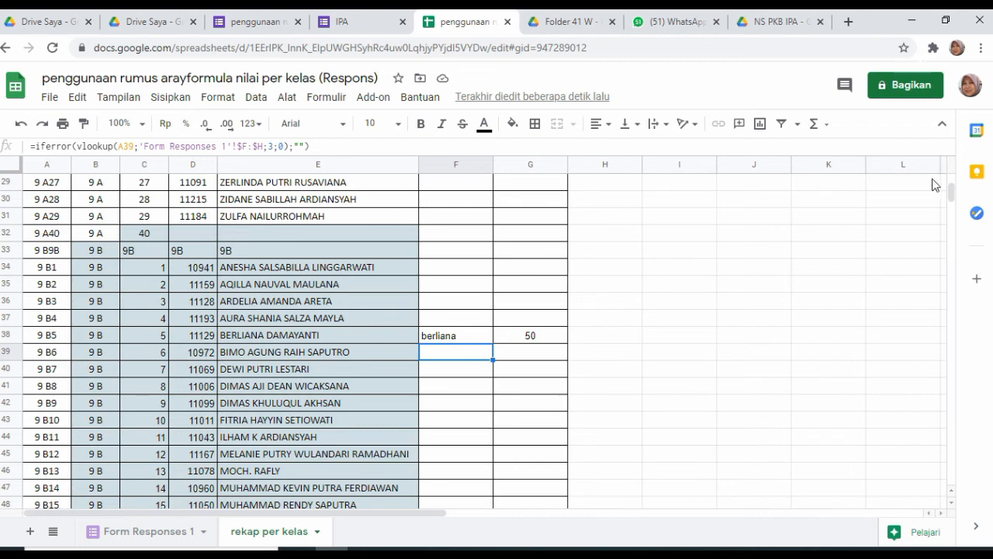
pyautogui.moveTo(949, 188); pyautogui.dragTo(950, 176)
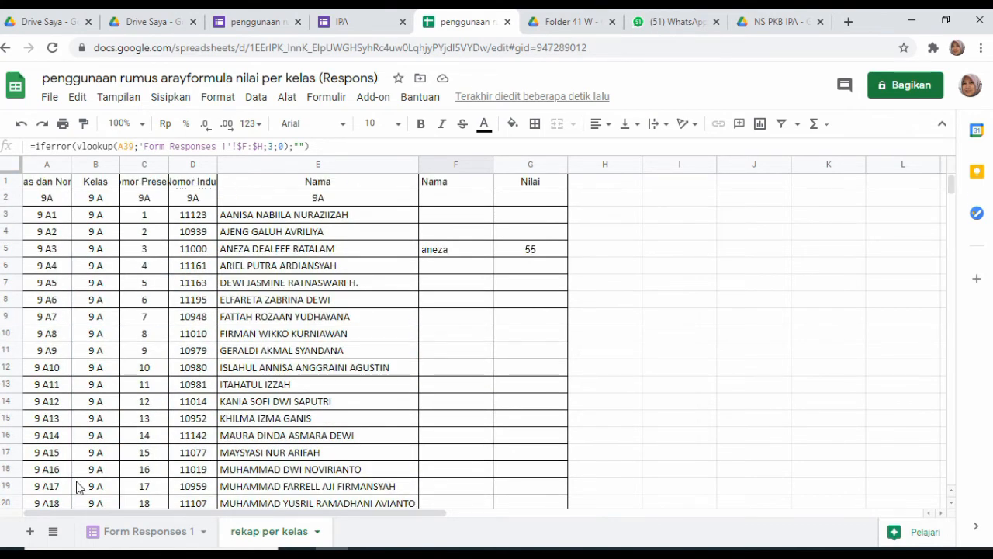
pyautogui.click(109, 534)
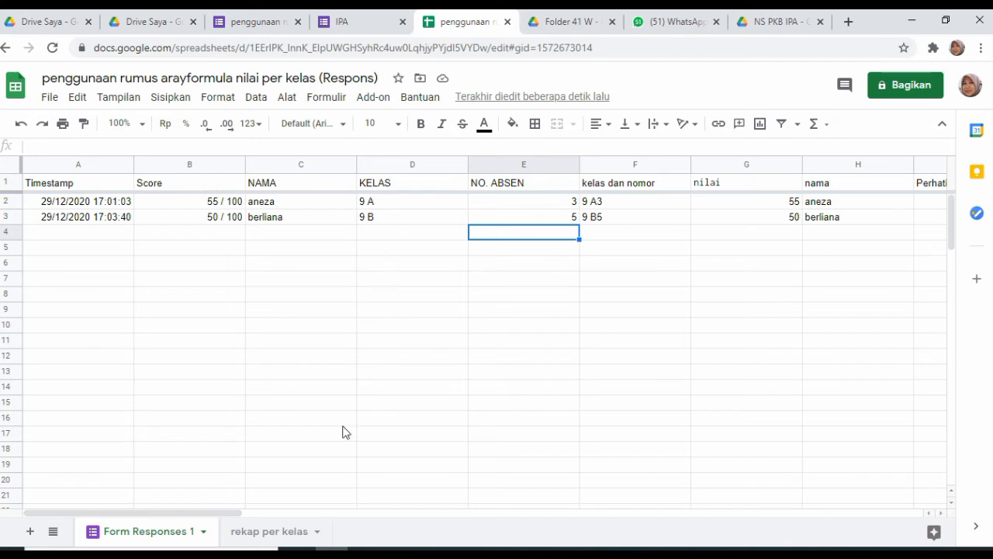
pyautogui.click(268, 532)
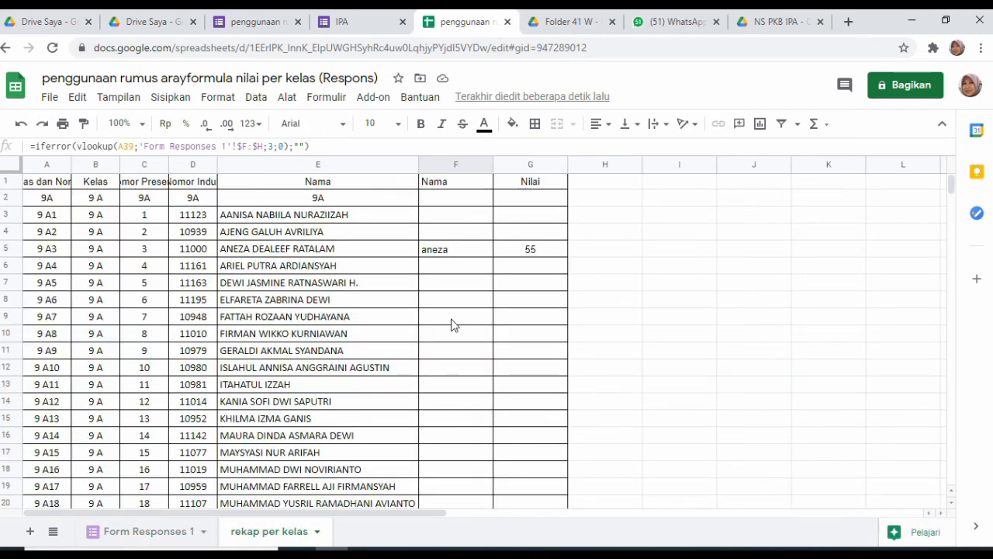
# Step: Examine the IFERROR and VLOOKUP formulas in recap cells F9 of the Nama column and G7 of the Nilai column
pyautogui.click(453, 324)
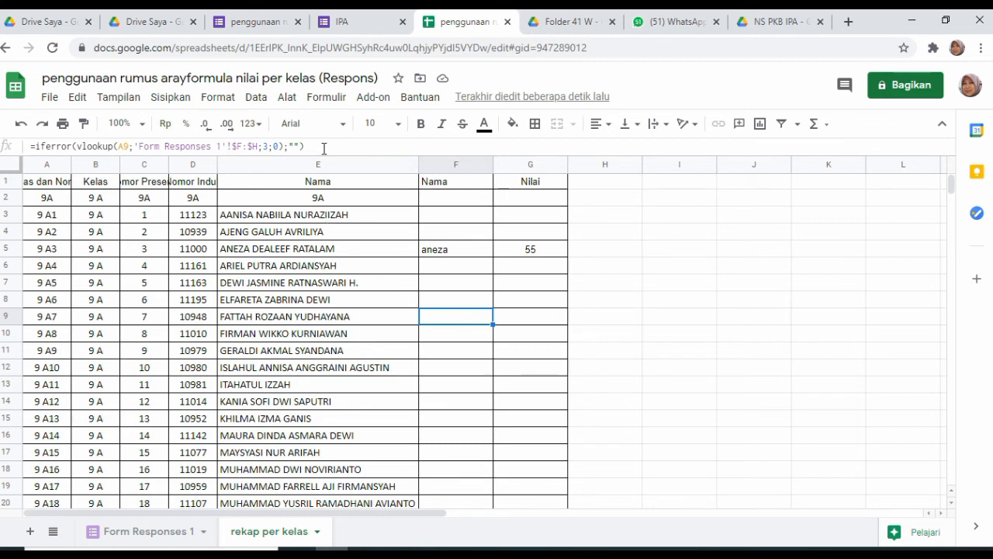
pyautogui.click(324, 147)
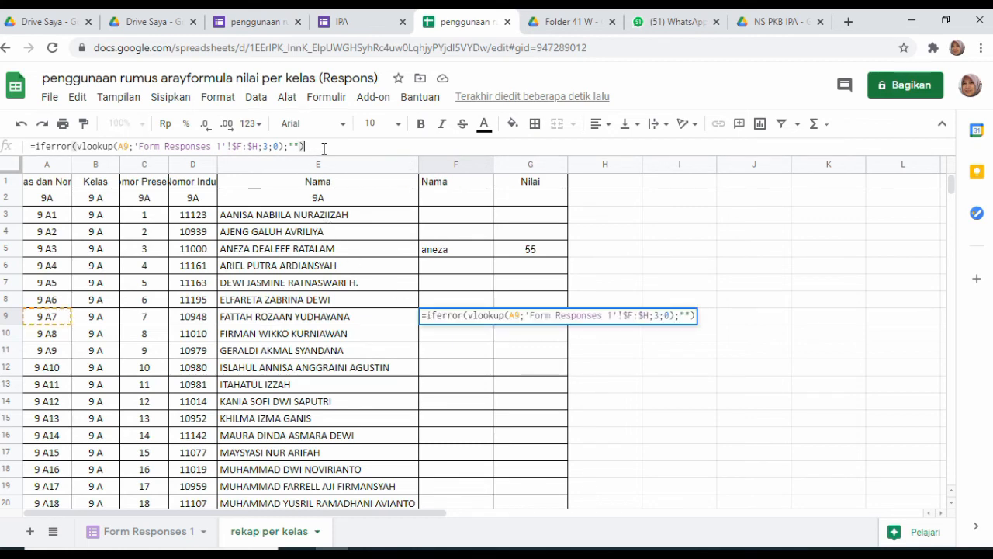
pyautogui.hotkey('ctrl', '+')
pyautogui.hotkey('ctrl', '+')
pyautogui.hotkey('ctrl', '+')
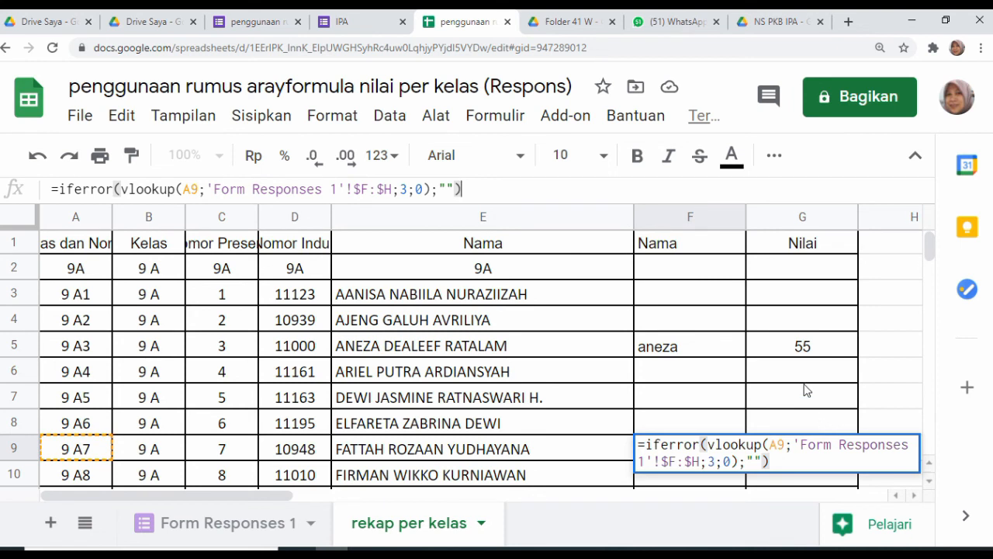
pyautogui.click(786, 400)
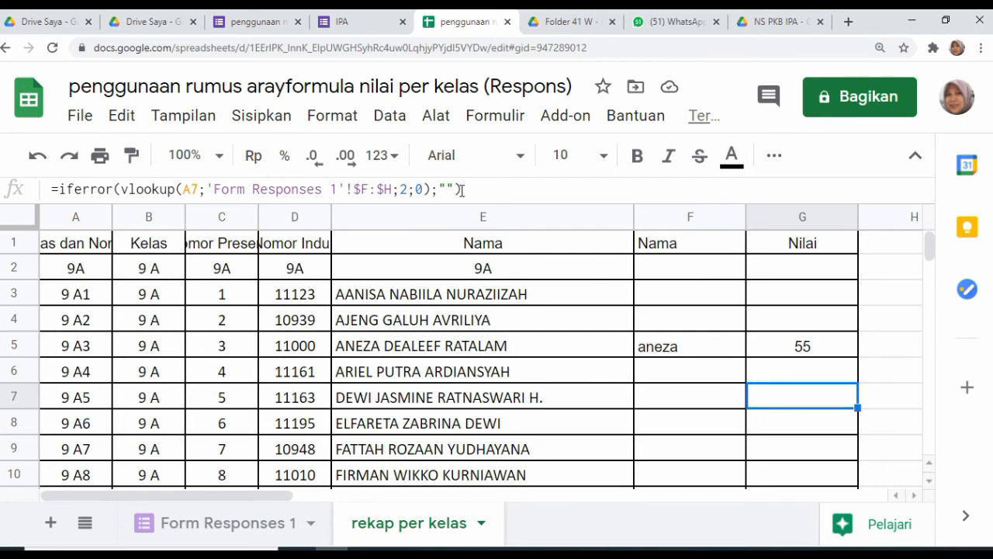
pyautogui.moveTo(471, 192); pyautogui.dragTo(12, 186)
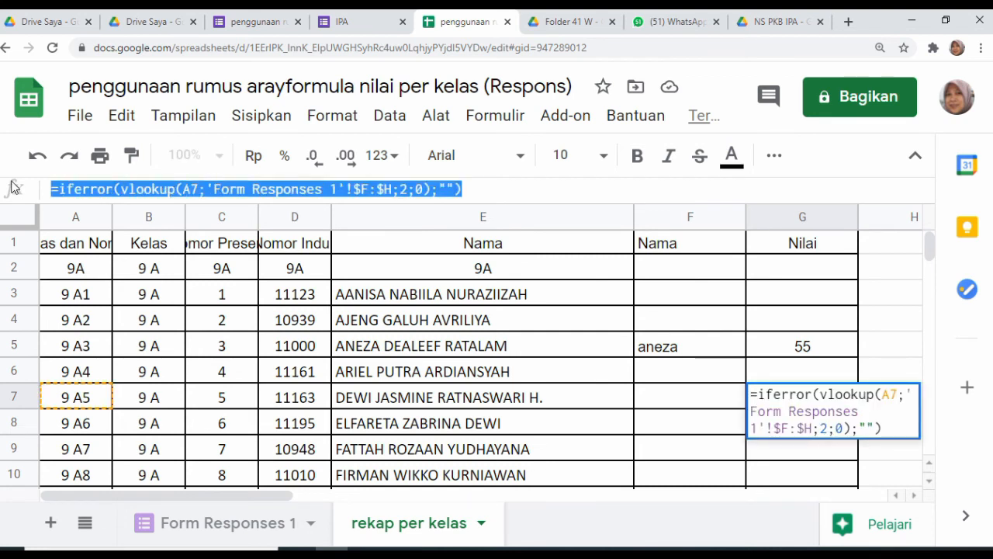
pyautogui.press('Return')
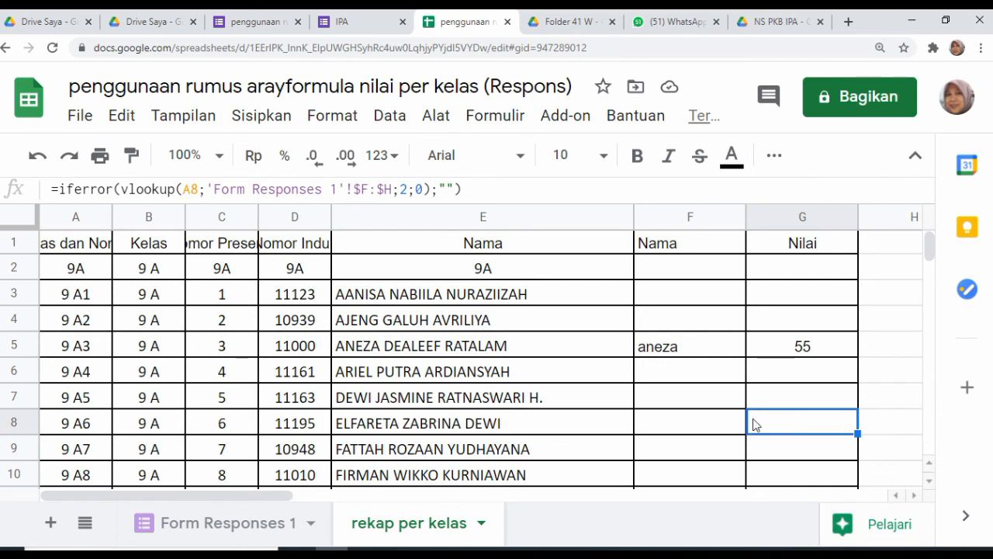
# Step: Compare the VLOOKUP column index in recap cells F8 and G8 with the order of columns F to H in Form Responses 1
pyautogui.click(729, 425)
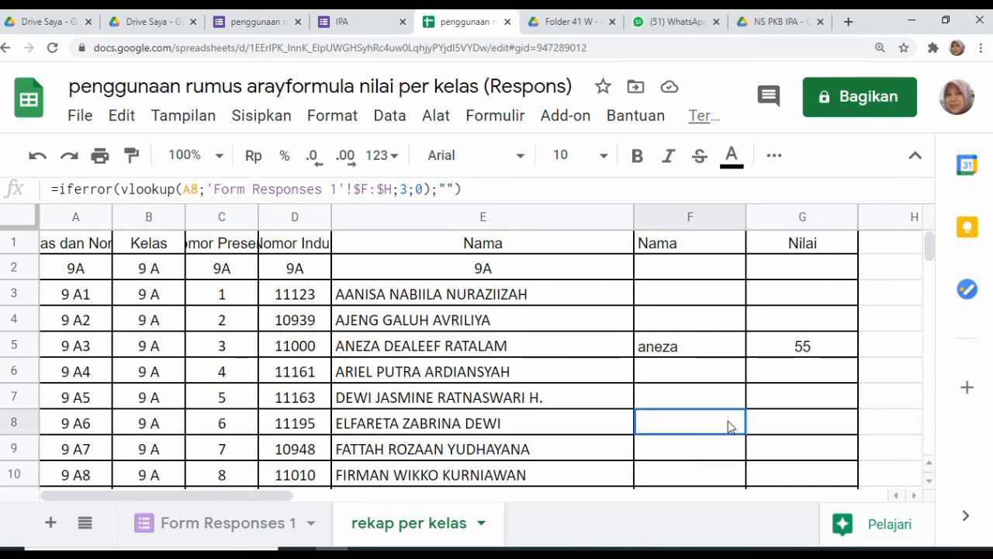
pyautogui.click(781, 428)
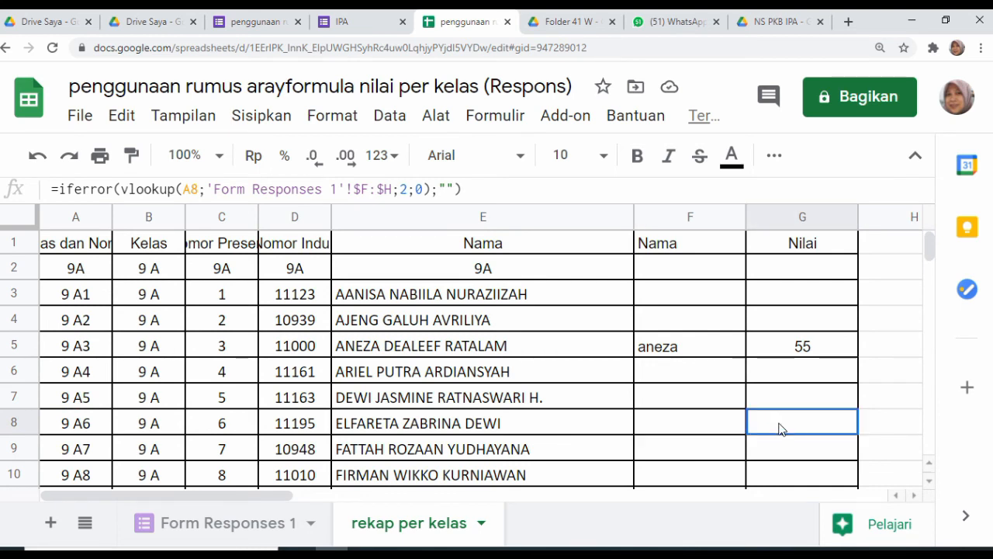
pyautogui.click(400, 190)
pyautogui.doubleClick(402, 190)
pyautogui.press('Return')
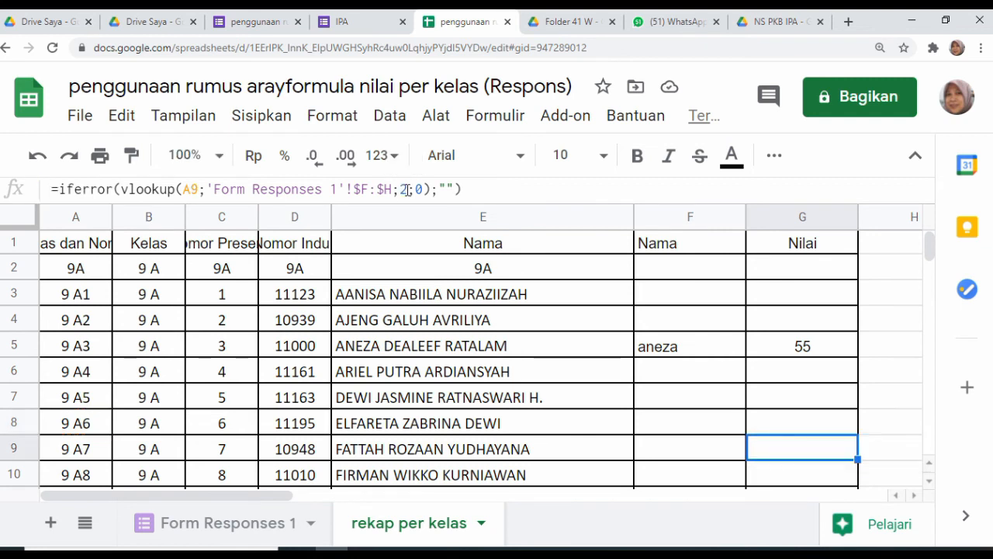
pyautogui.click(166, 523)
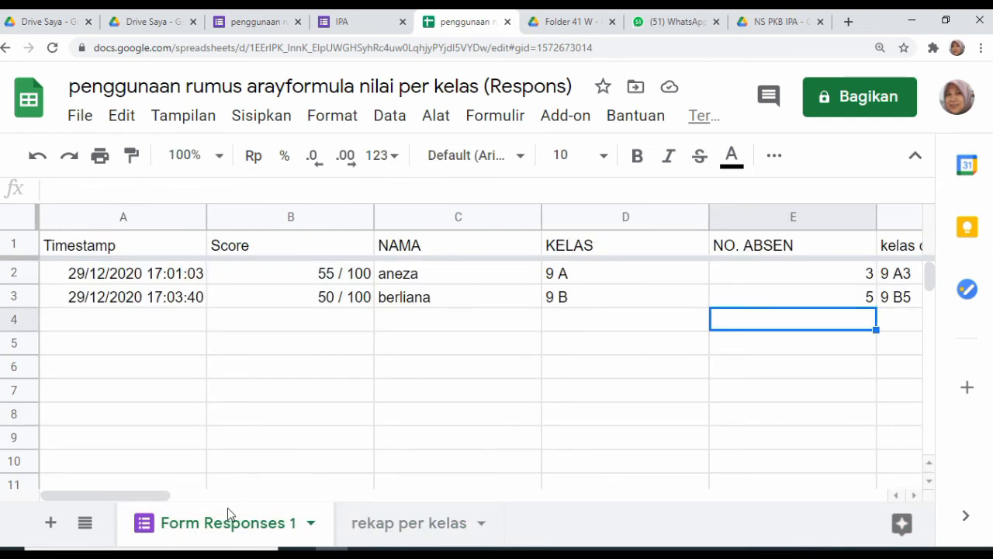
pyautogui.moveTo(155, 496); pyautogui.dragTo(268, 500)
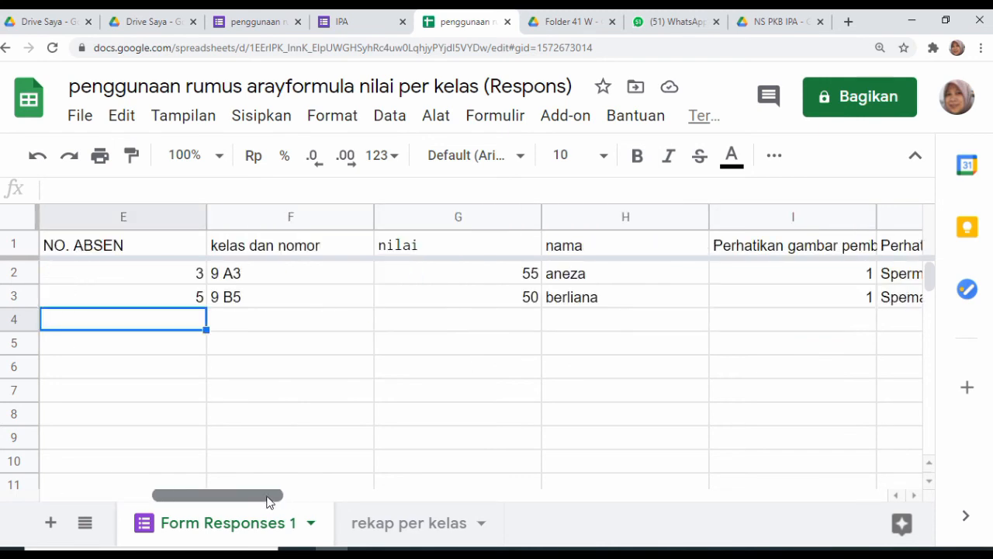
# Step: Examine the ARRAYFORMULA headers in F1 (kelas dan nomor) and G1 (nilai) of Form Responses 1, including the columns each one references
pyautogui.click(249, 250)
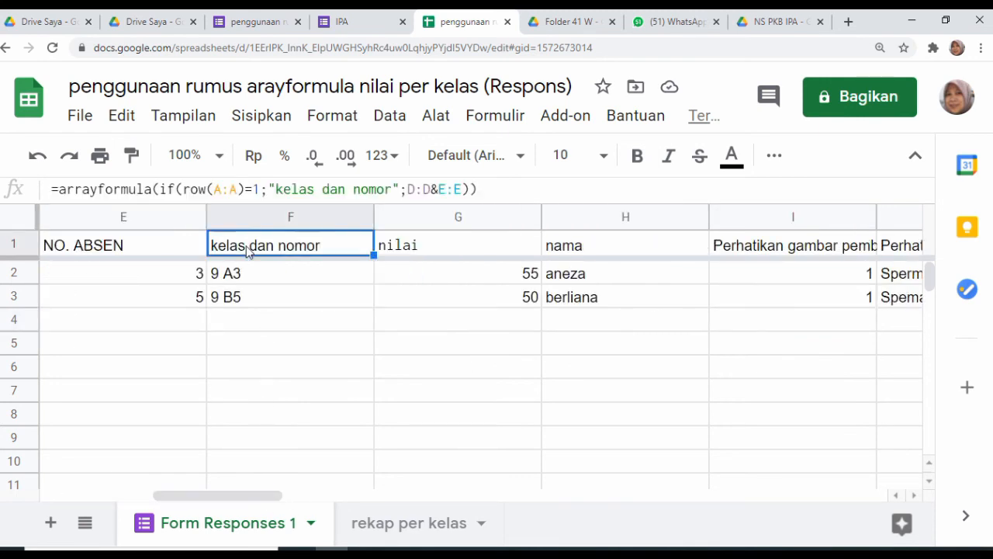
pyautogui.moveTo(476, 188); pyautogui.dragTo(28, 188)
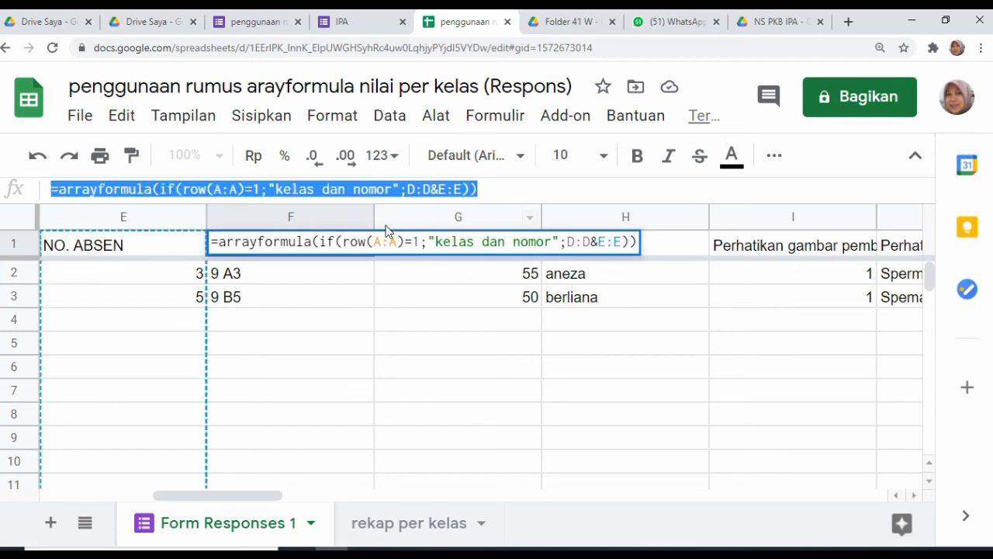
pyautogui.hotkey('ctrl', '+')
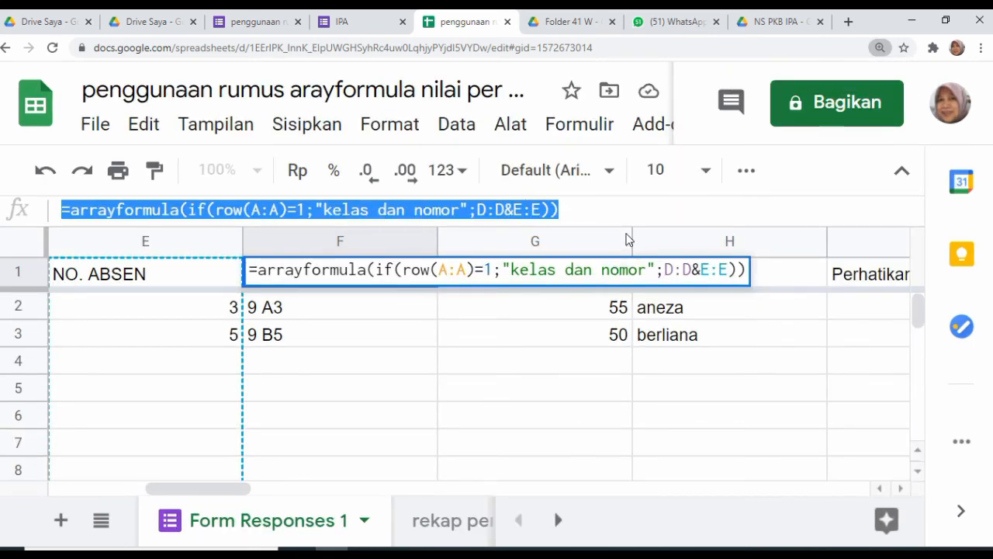
pyautogui.press('Return')
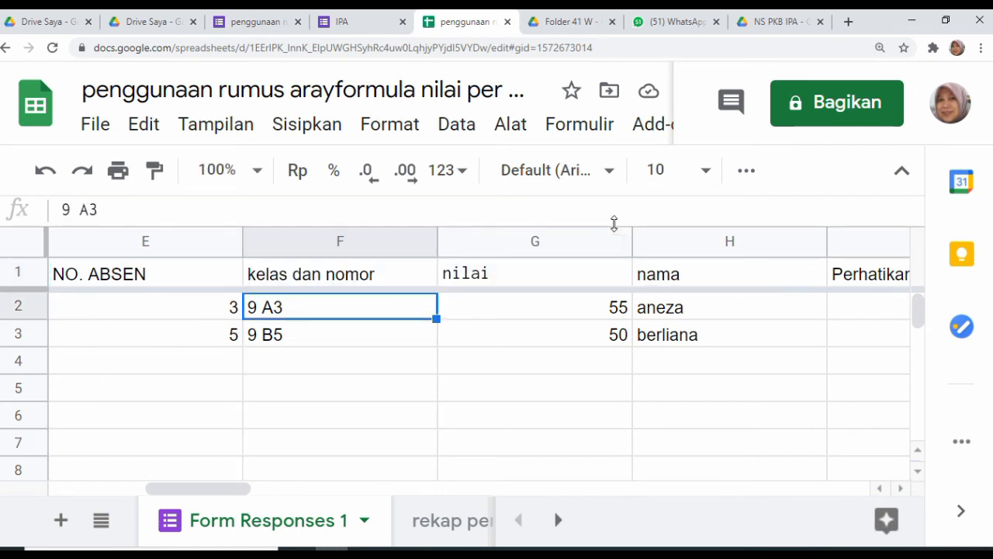
pyautogui.click(532, 274)
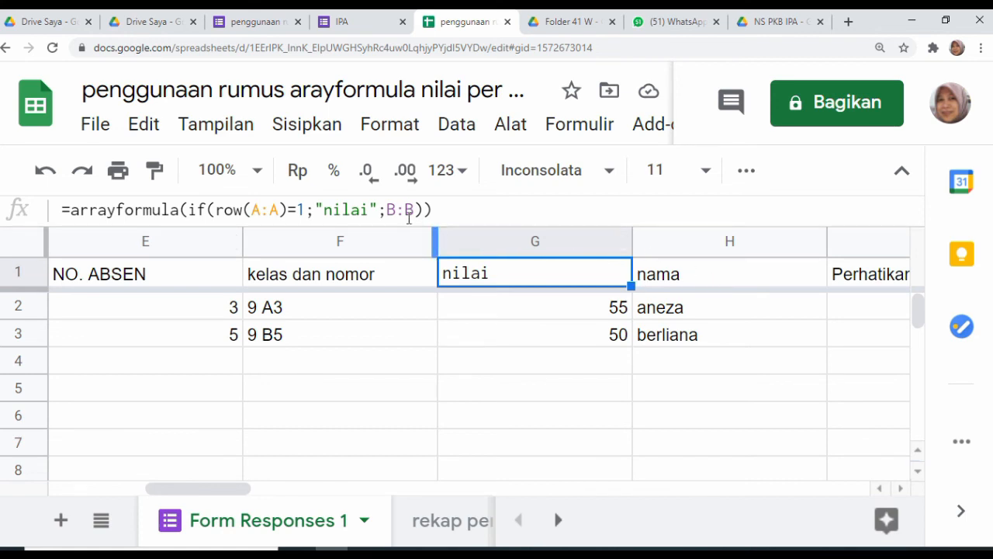
pyautogui.moveTo(388, 209); pyautogui.dragTo(420, 209)
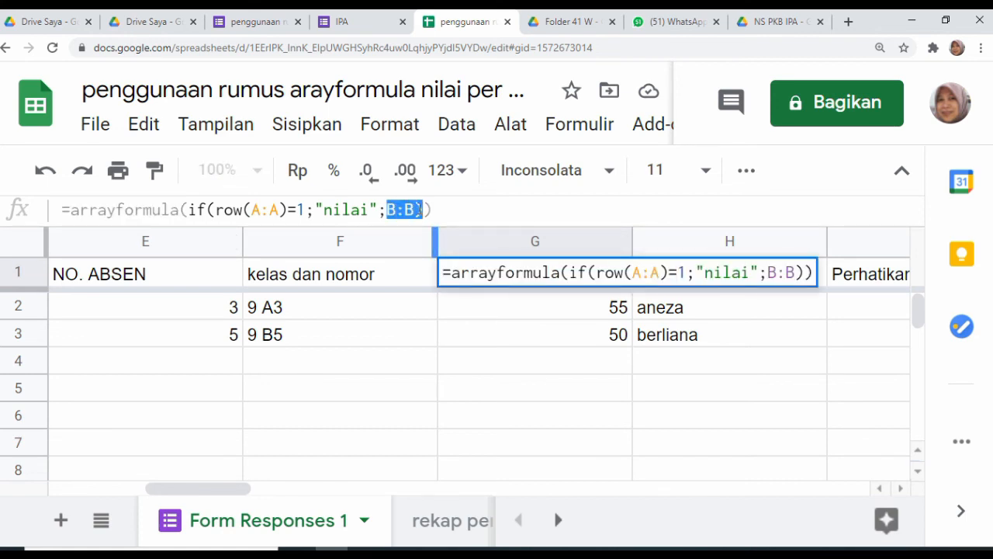
pyautogui.press('Return')
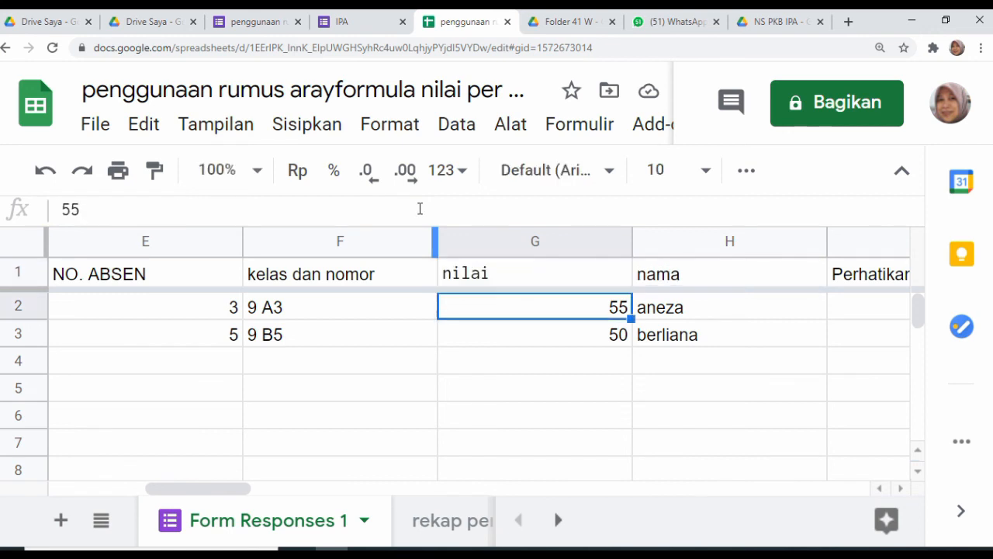
pyautogui.click(373, 281)
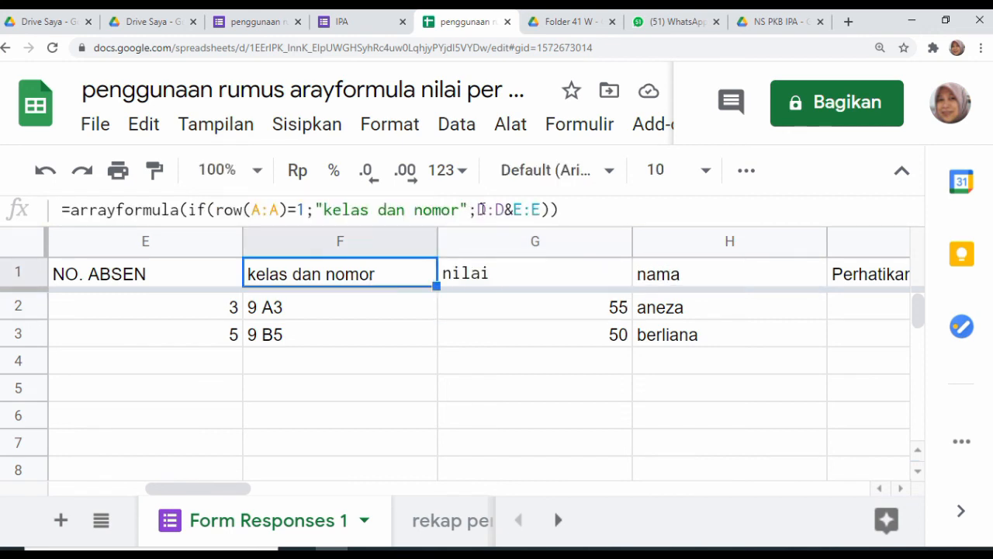
pyautogui.moveTo(477, 209); pyautogui.dragTo(543, 209)
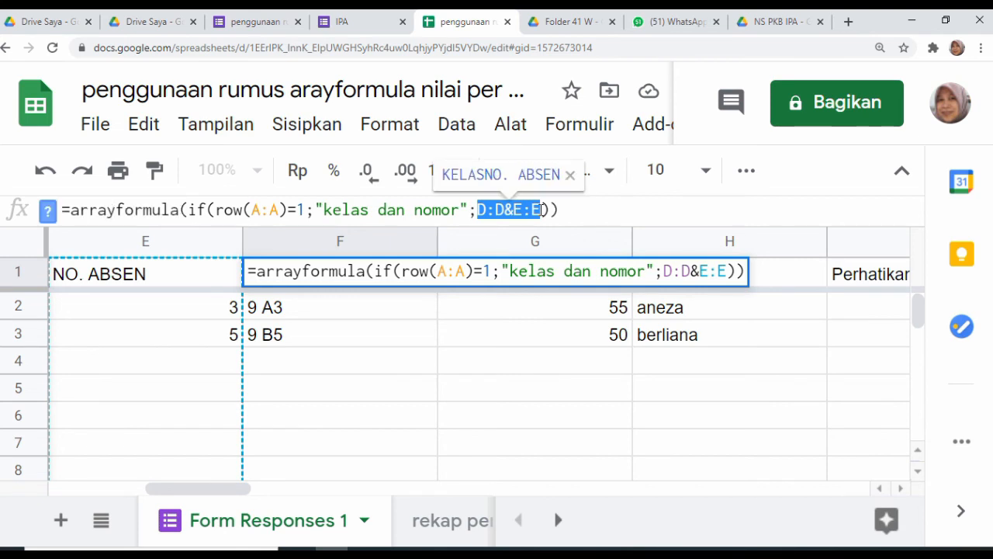
pyautogui.press('Return')
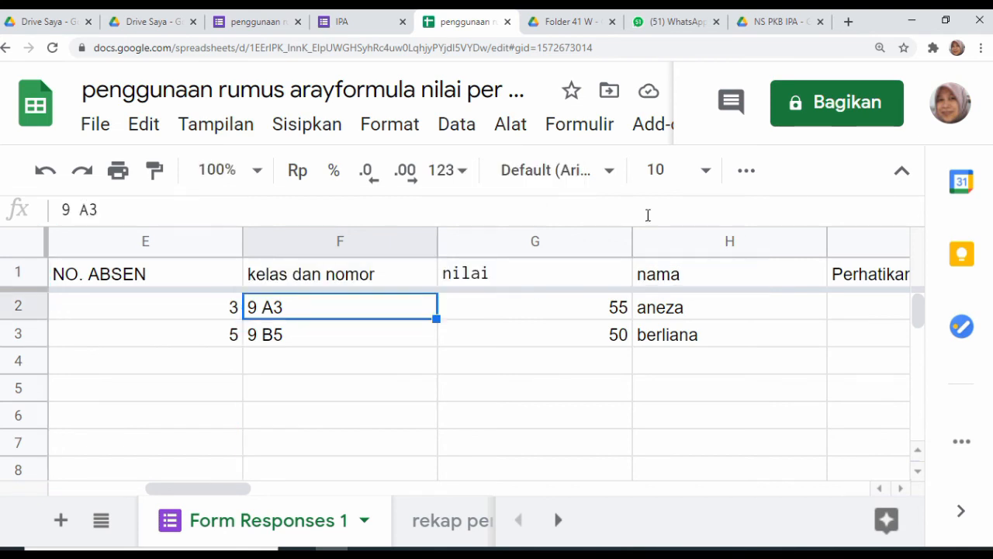
# Step: Examine the nama ARRAYFORMULA in H1, compare it with the NAMA source column C, and look over the other response columns
pyautogui.click(699, 278)
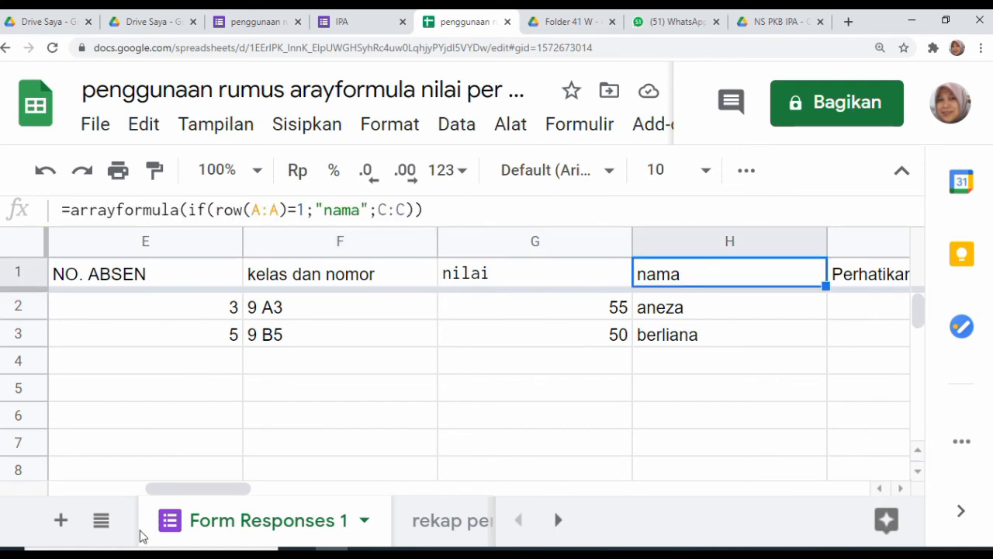
pyautogui.moveTo(151, 489); pyautogui.dragTo(111, 490)
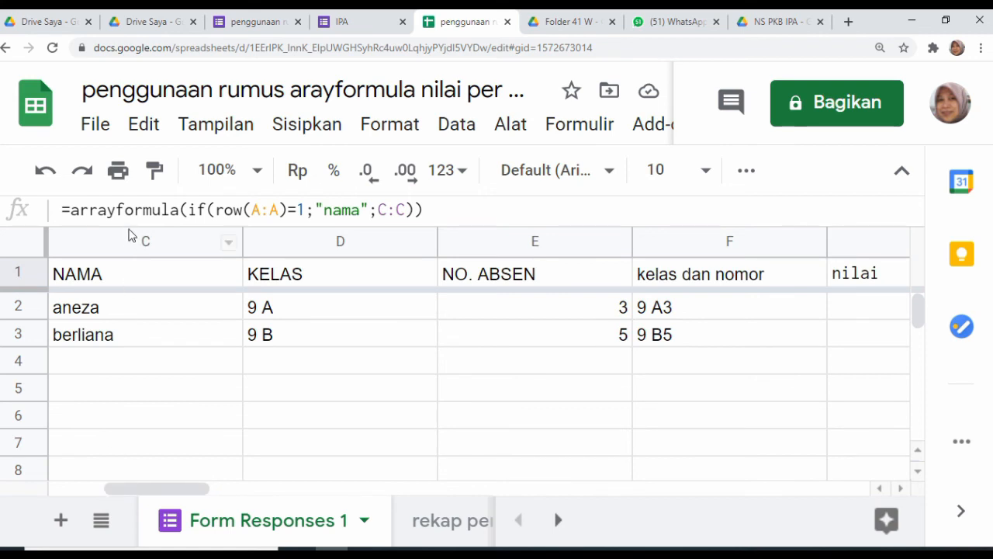
pyautogui.click(128, 241)
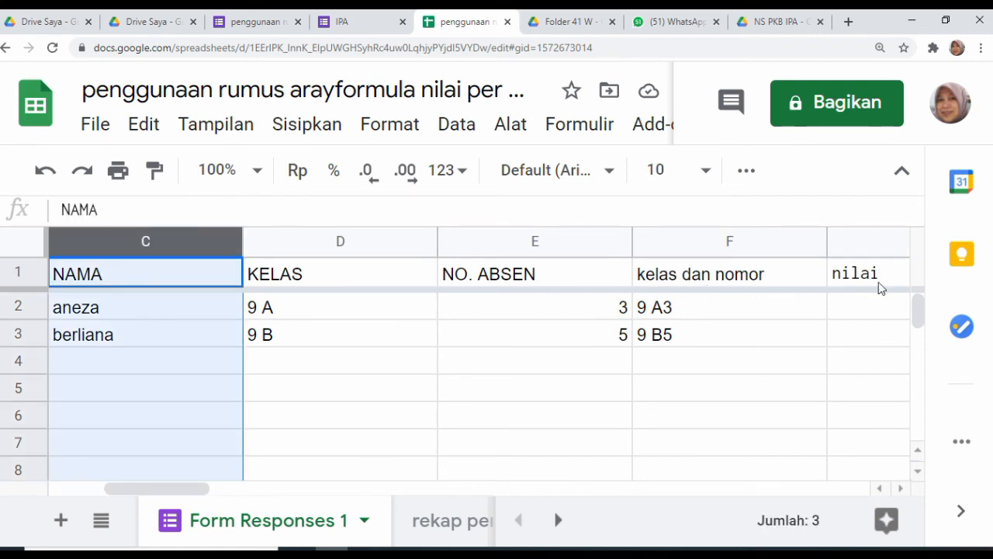
pyautogui.click(755, 275)
pyautogui.press('Right')
pyautogui.press('Right')
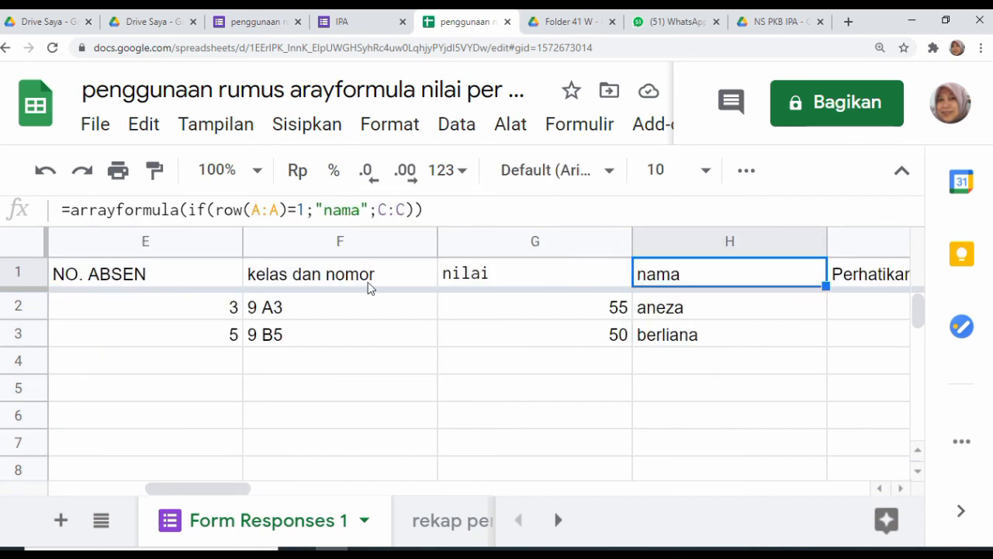
pyautogui.click(380, 489)
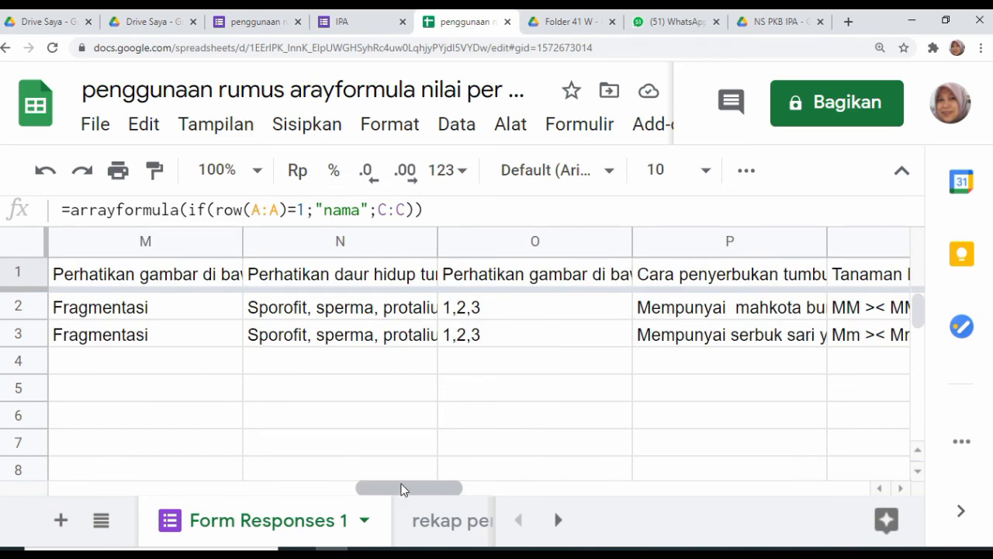
pyautogui.moveTo(402, 485); pyautogui.dragTo(69, 472)
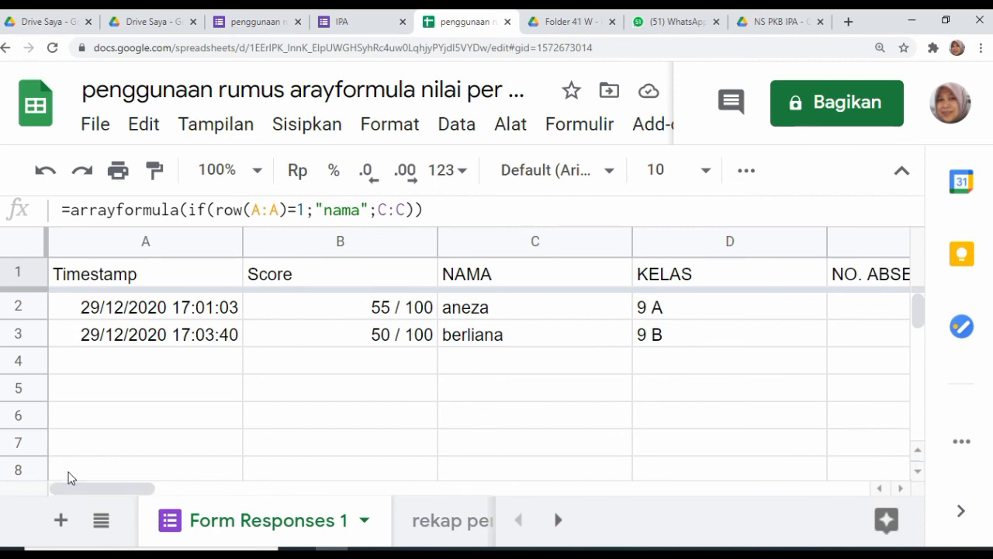
pyautogui.hotkey('ctrl', '-')
pyautogui.hotkey('ctrl', '-')
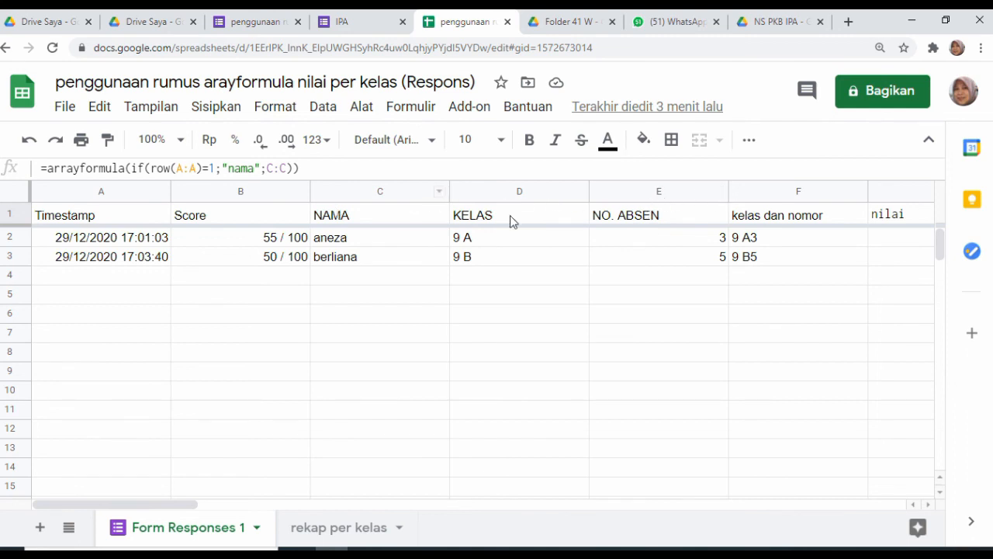
pyautogui.moveTo(161, 510); pyautogui.dragTo(220, 507)
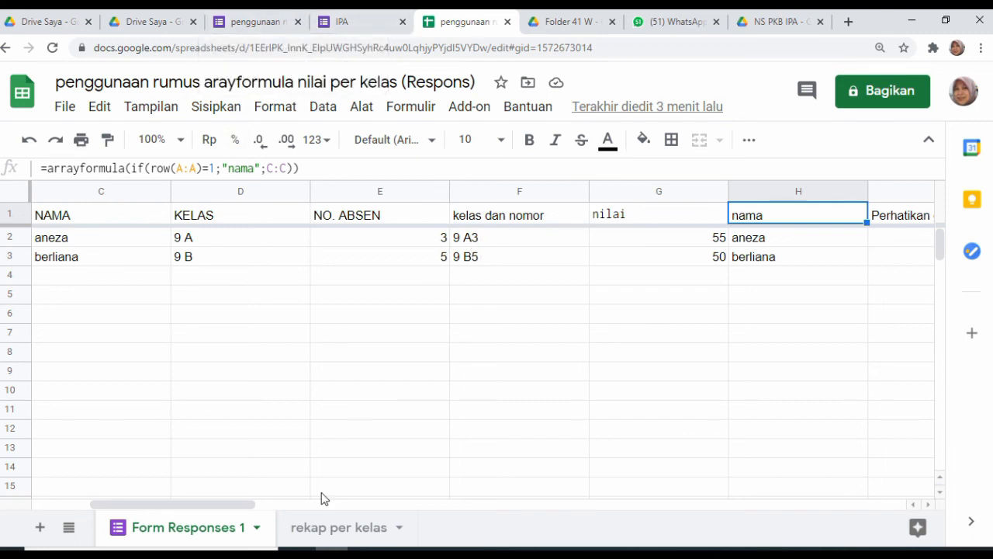
# Step: Compare the Kelas column of the rekap per kelas sheet with the KELAS answer options in the Google Form's questions
pyautogui.click(332, 534)
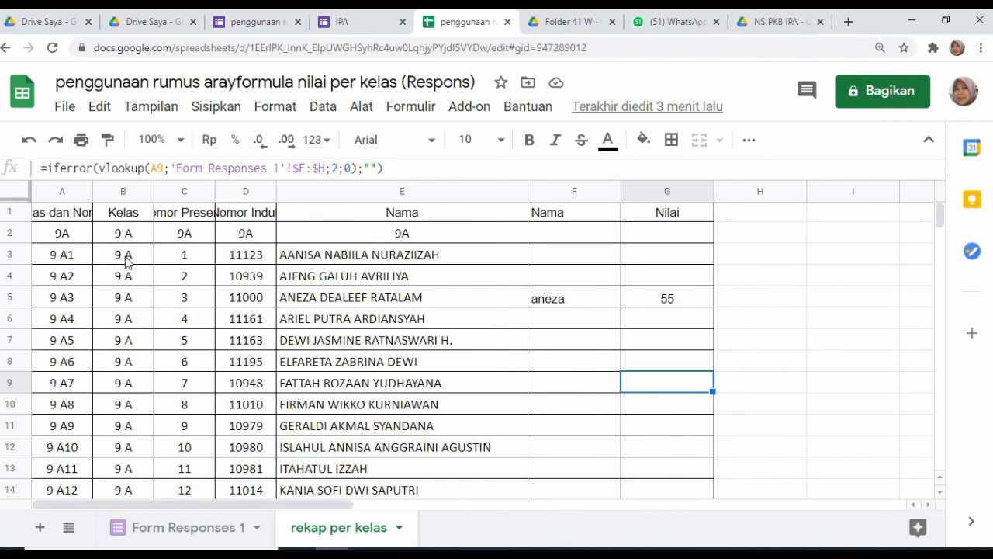
pyautogui.click(256, 23)
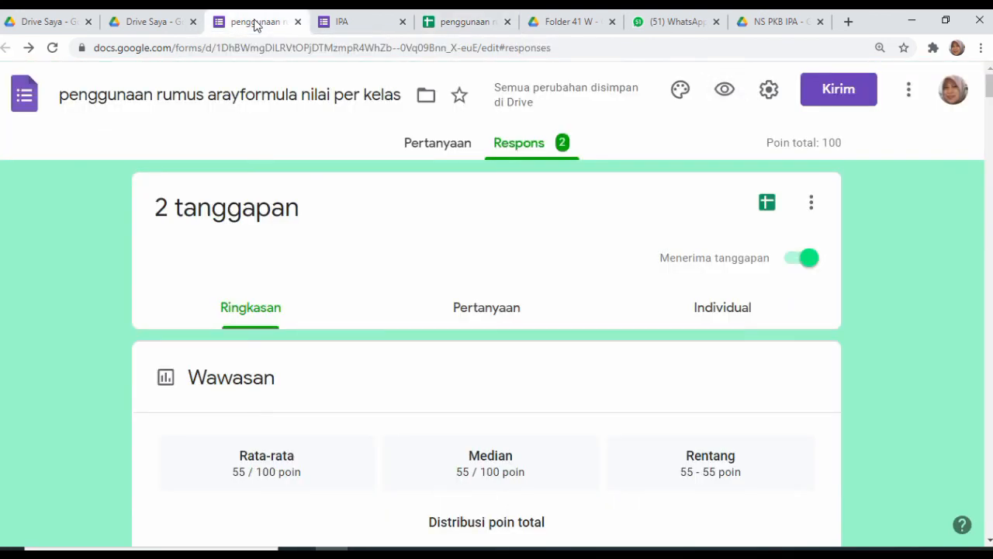
pyautogui.click(439, 149)
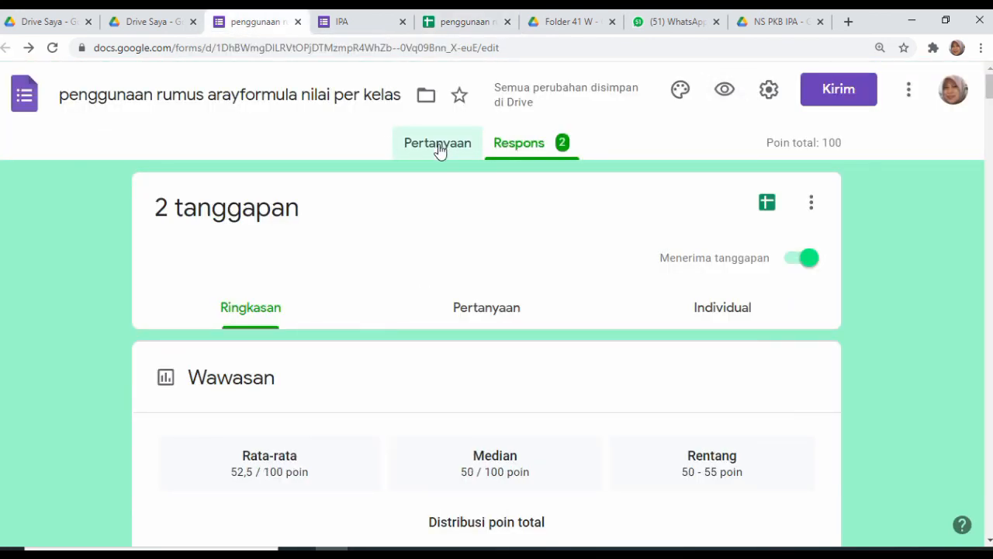
pyautogui.hotkey('ctrl', '-')
pyautogui.hotkey('ctrl', '-')
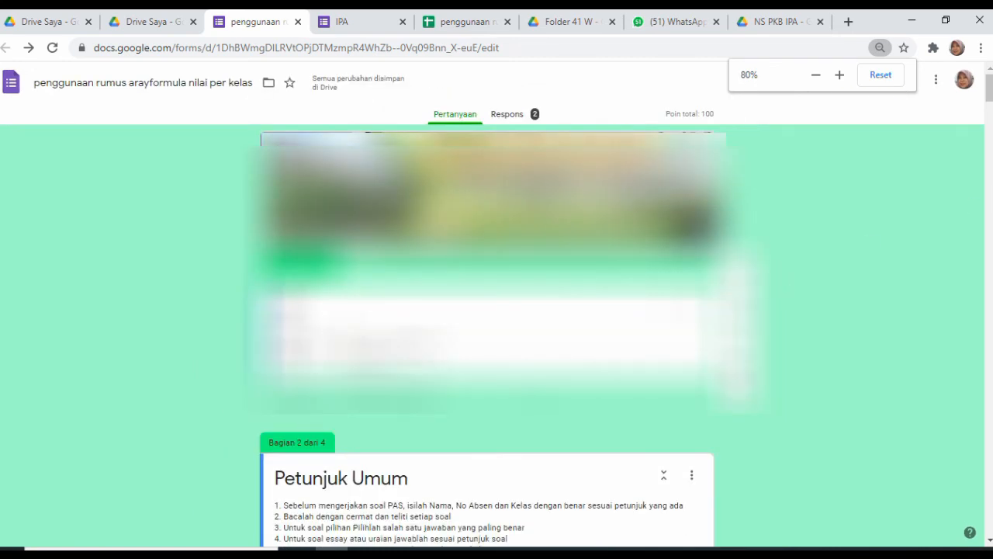
pyautogui.moveTo(990, 89); pyautogui.dragTo(990, 131)
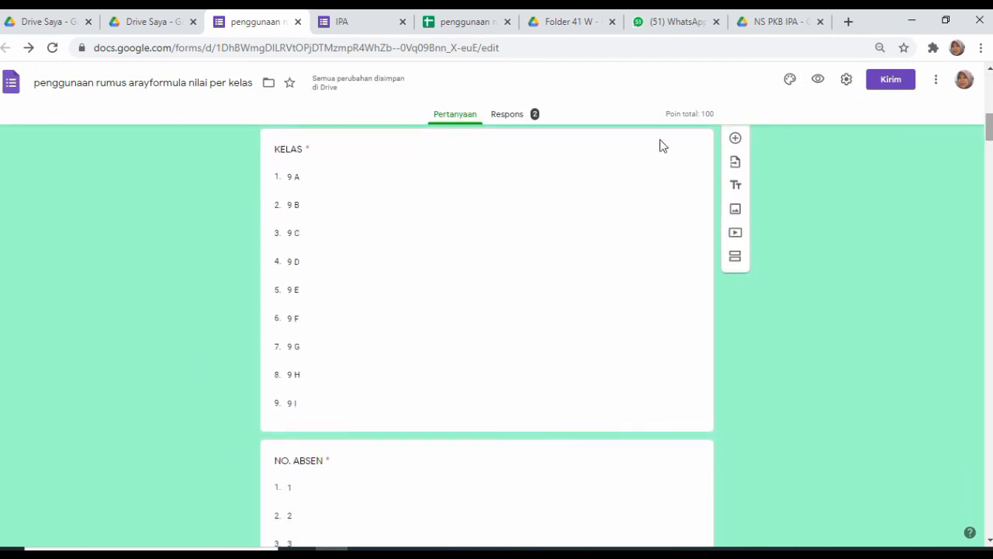
pyautogui.hotkey('ctrl', '+')
pyautogui.hotkey('ctrl', '+')
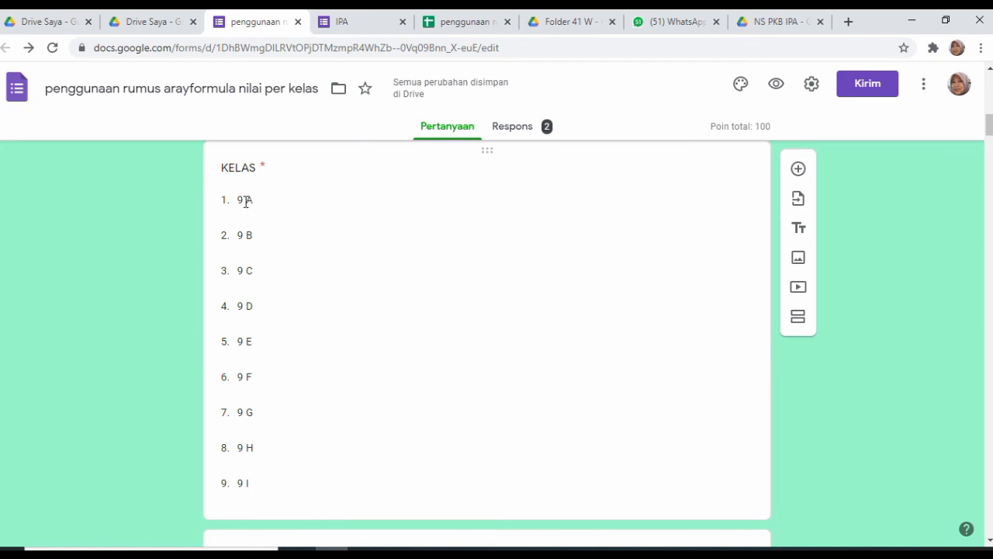
# Step: Return to the rekap per kelas sheet and look through the 9 A and 9 B student rows with their class-and-number codes
pyautogui.click(465, 23)
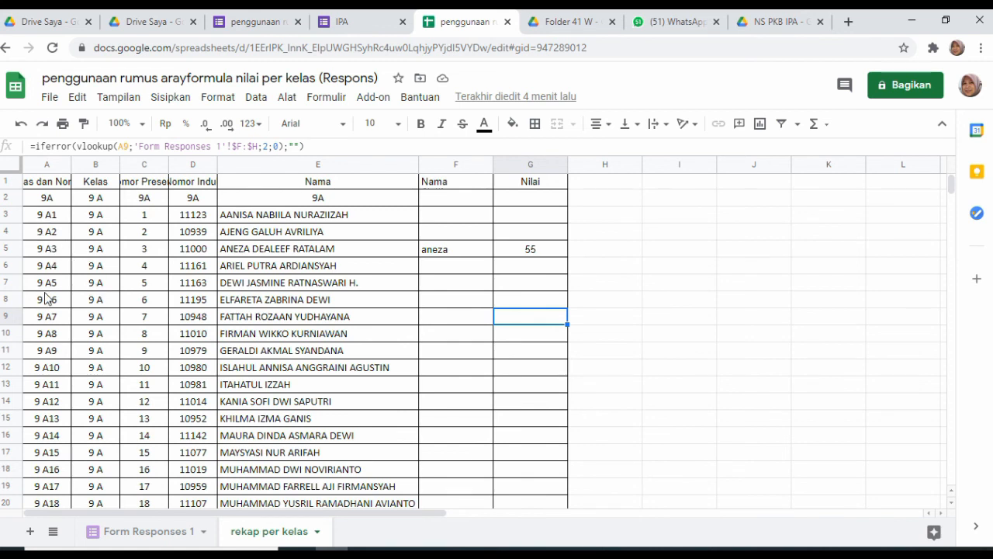
pyautogui.click(303, 272)
pyautogui.press('pagedown')
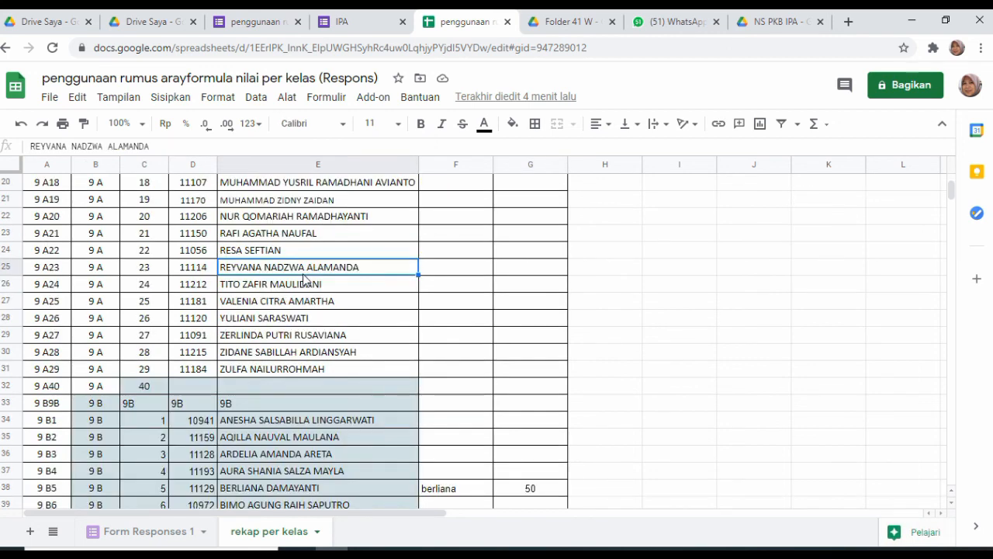
pyautogui.press('pagedown')
pyautogui.press('Up')
pyautogui.press('Up')
pyautogui.press('Up')
pyautogui.press('Up')
pyautogui.press('Up')
pyautogui.press('Up')
pyautogui.press('Up')
pyautogui.press('Up')
pyautogui.press('Up')
pyautogui.press('Up')
pyautogui.press('Up')
pyautogui.press('Up')
pyautogui.press('Up')
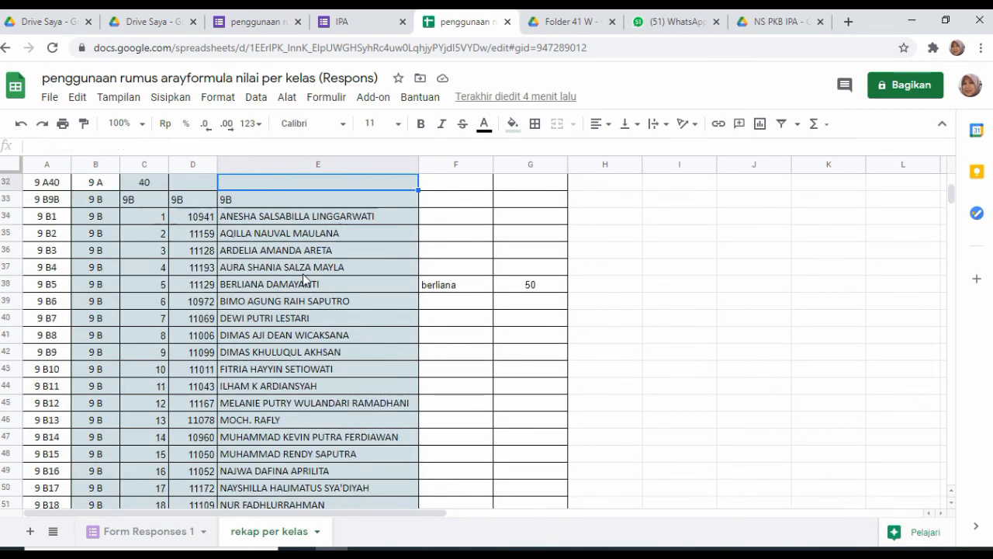